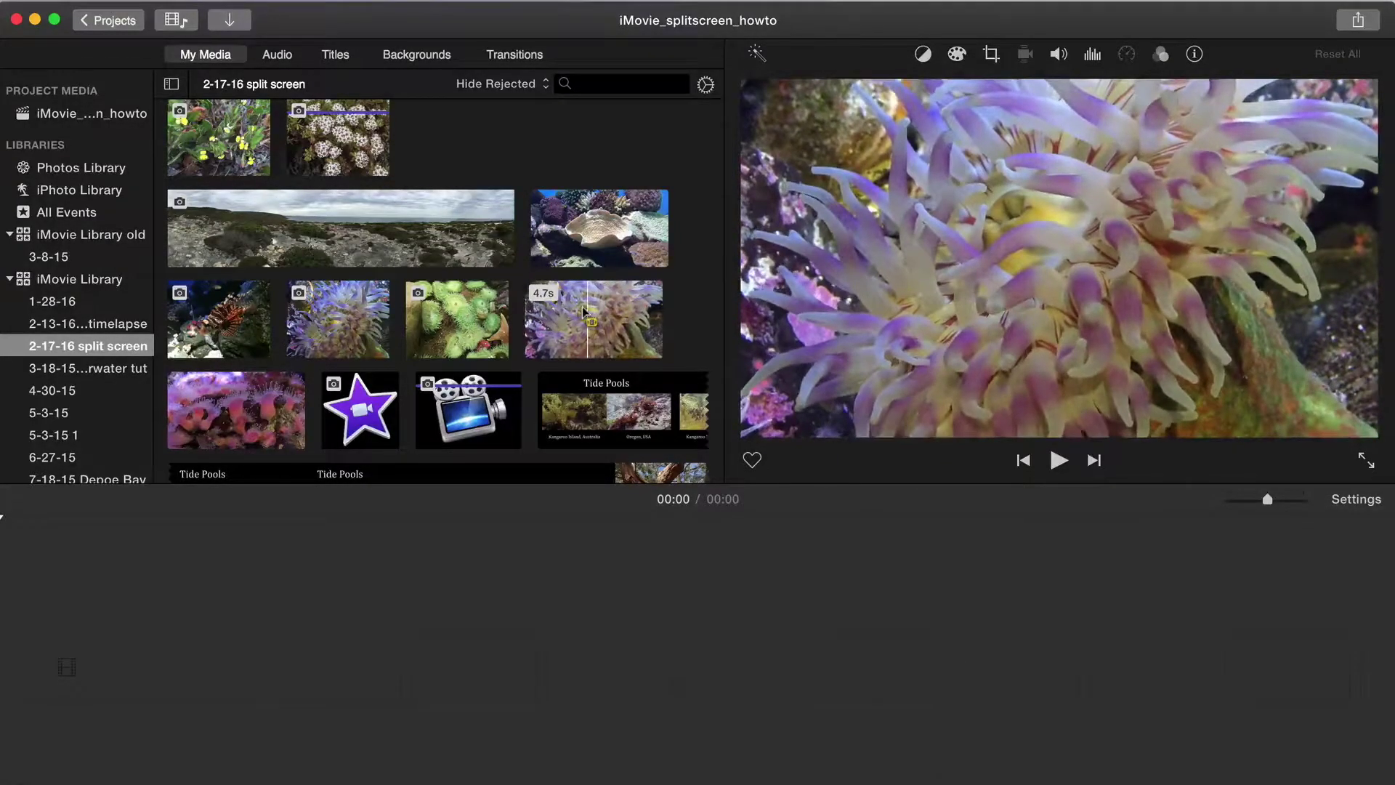
Add the 4.7-second anemone clip as the first clip in the project timeline
mouse_move(585, 312)
left_click(585, 313)
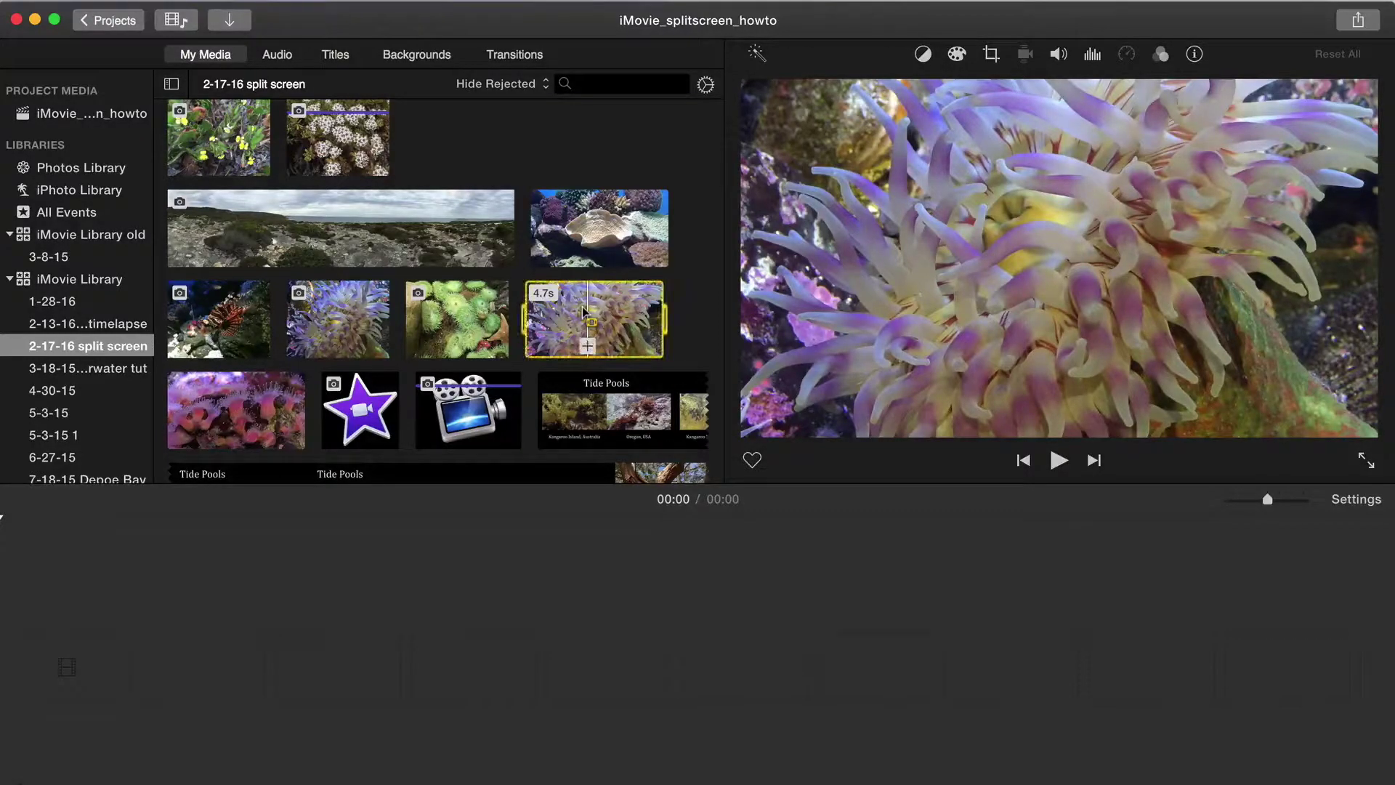
left_click(587, 346)
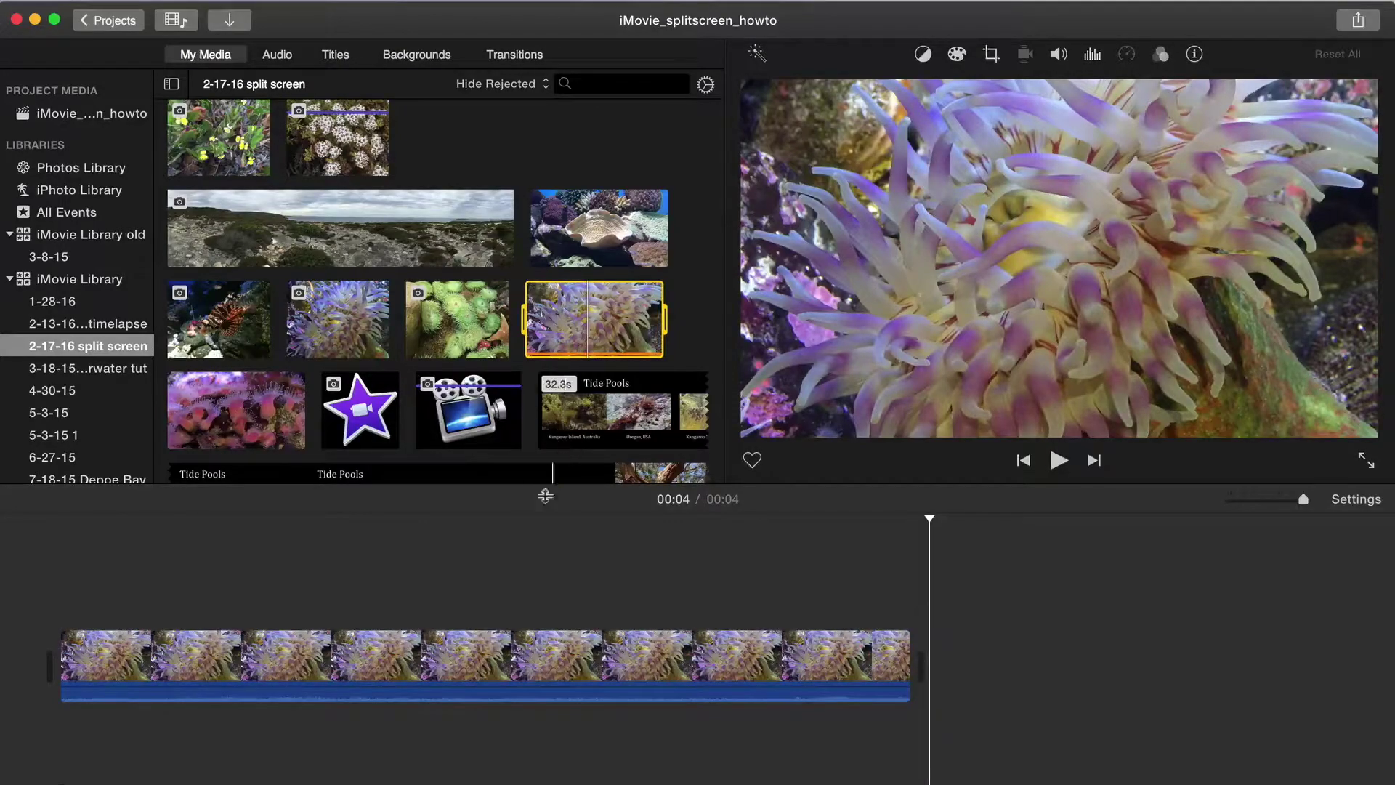
left_click(535, 538)
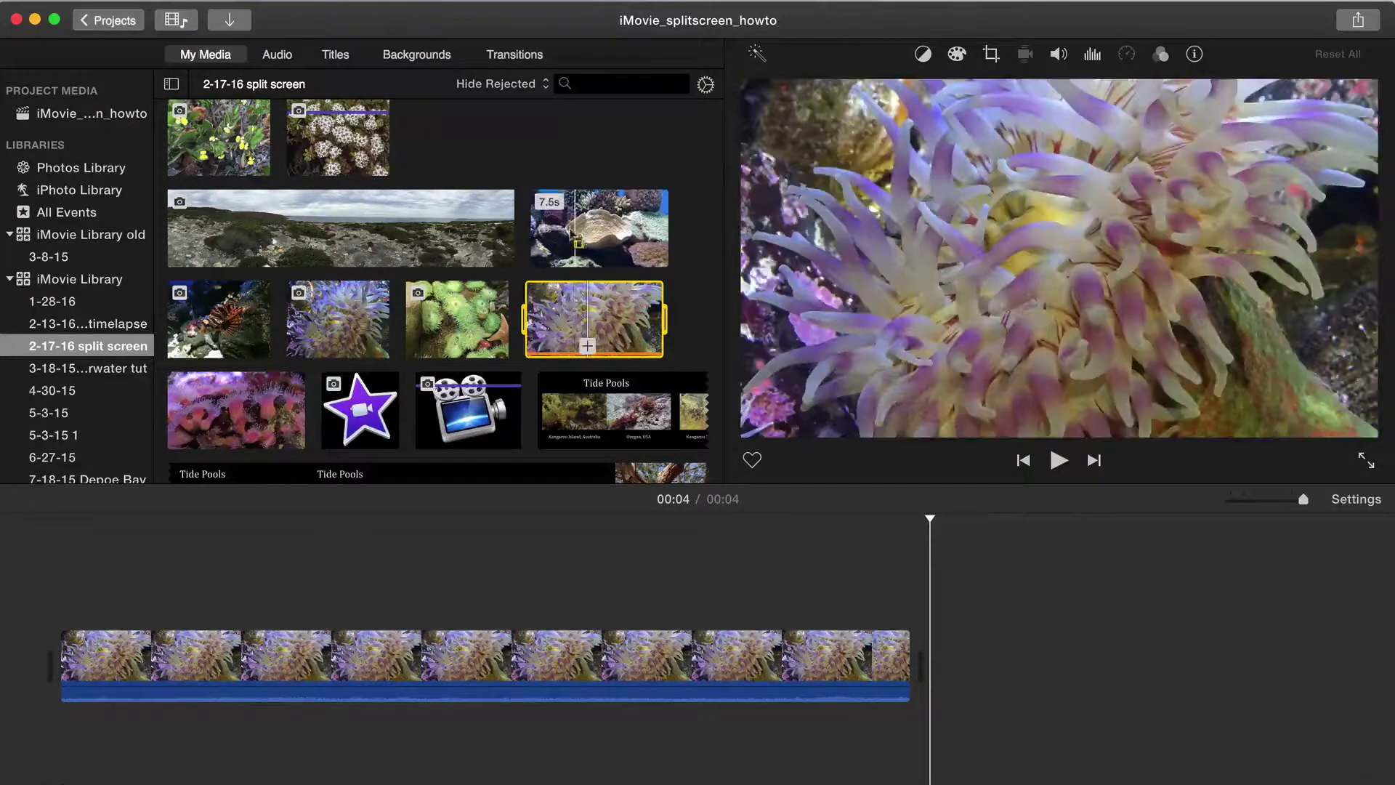
Connect a 4.7-second range of the coral clip above the anemone clip
left_click_drag(570, 232, 59, 590)
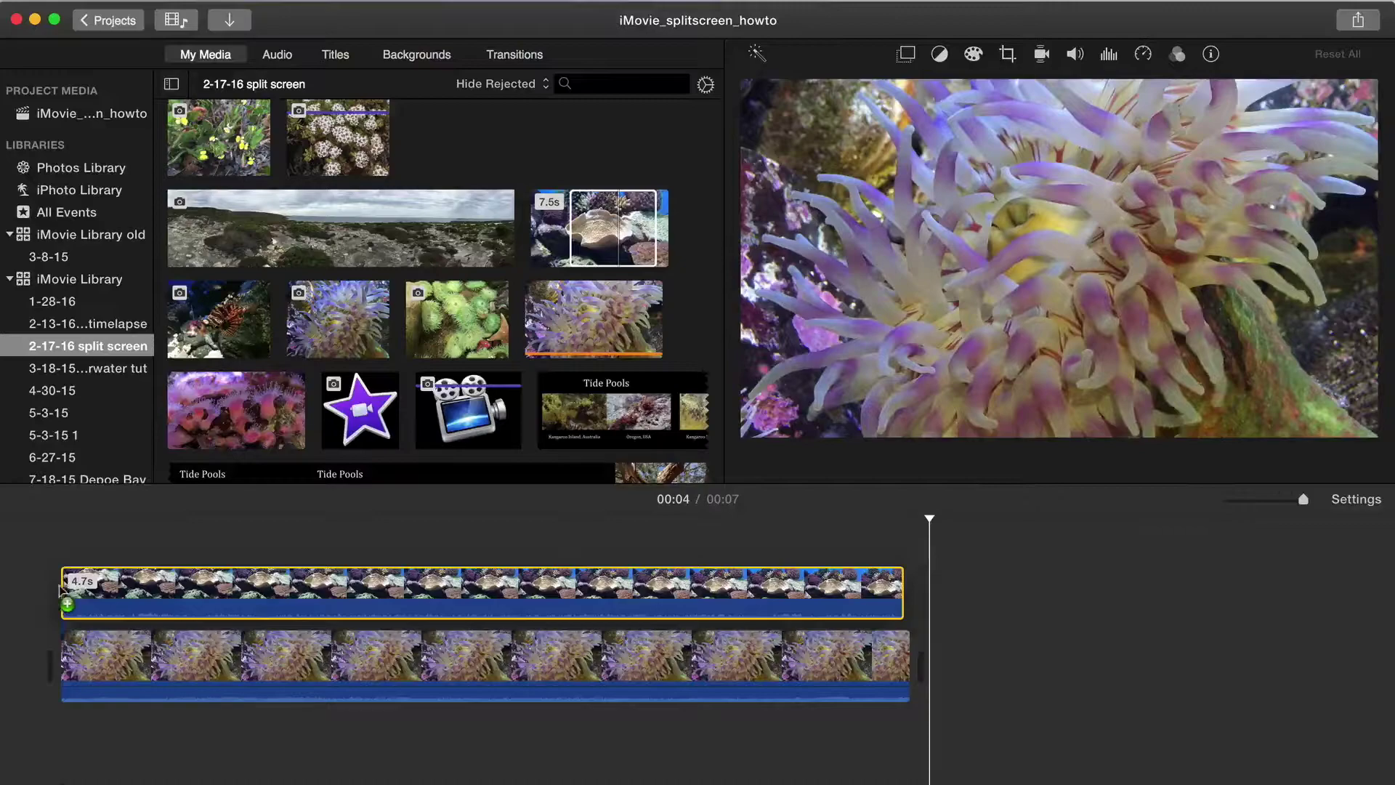
left_click_drag(59, 590, 61, 591)
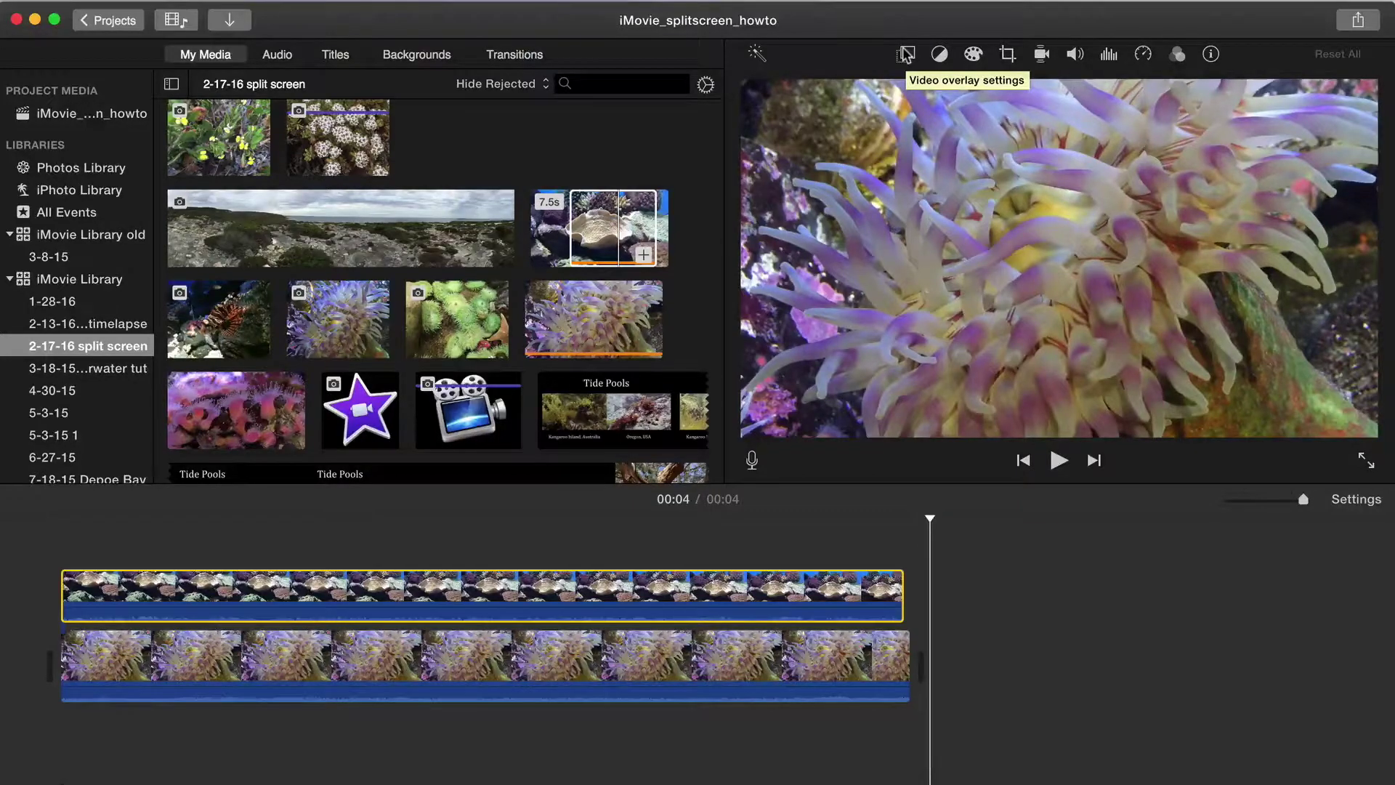
Change the coral overlay from Cutaway to Split Screen
left_click(906, 54)
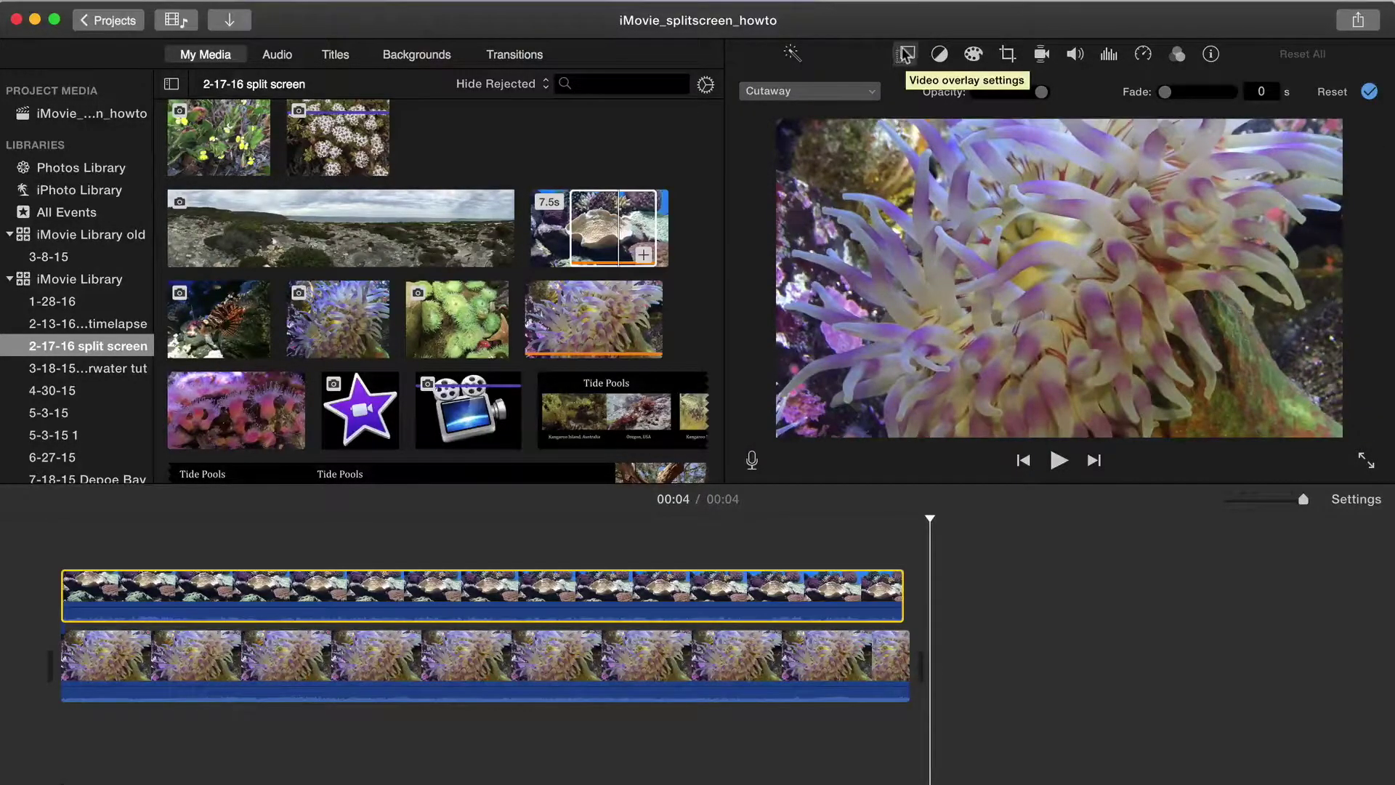
left_click(843, 91)
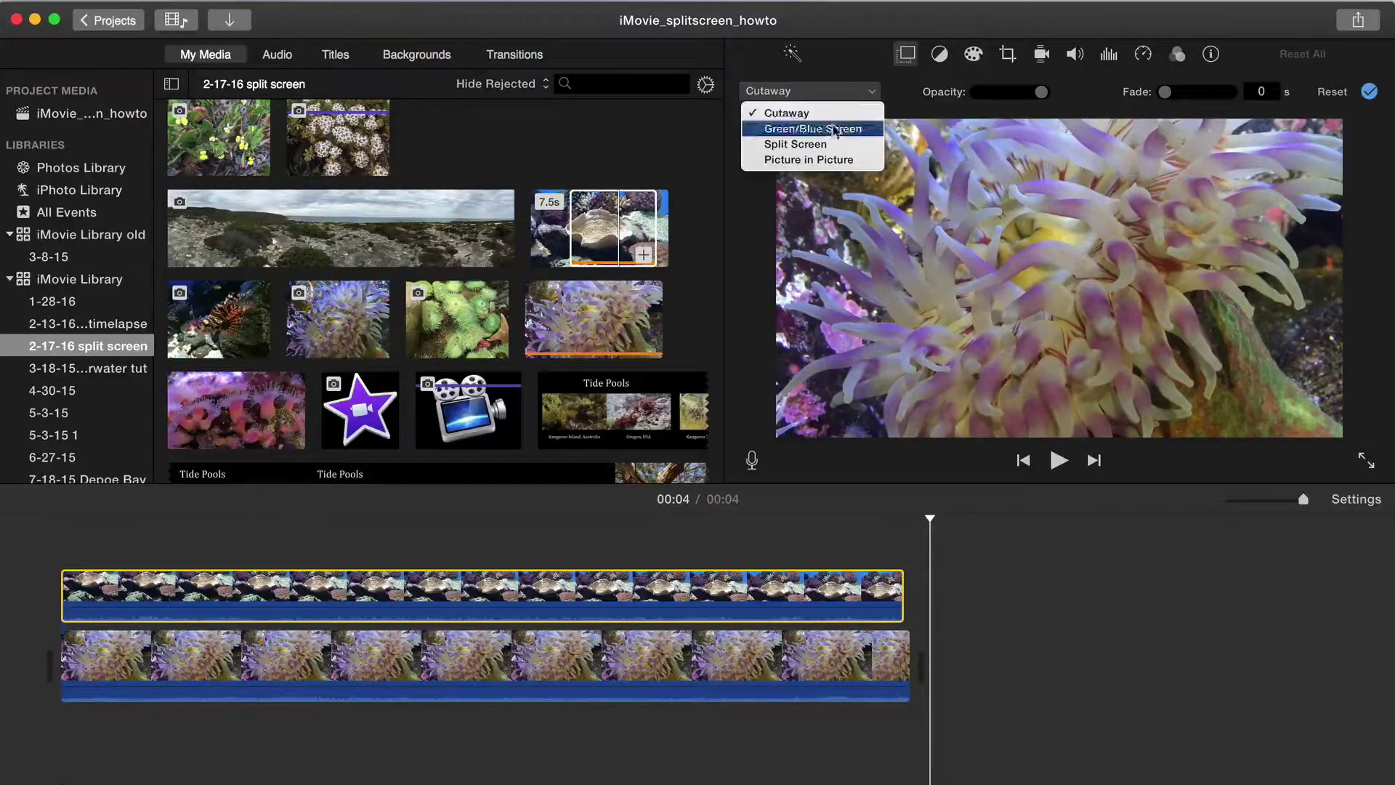
left_click(821, 145)
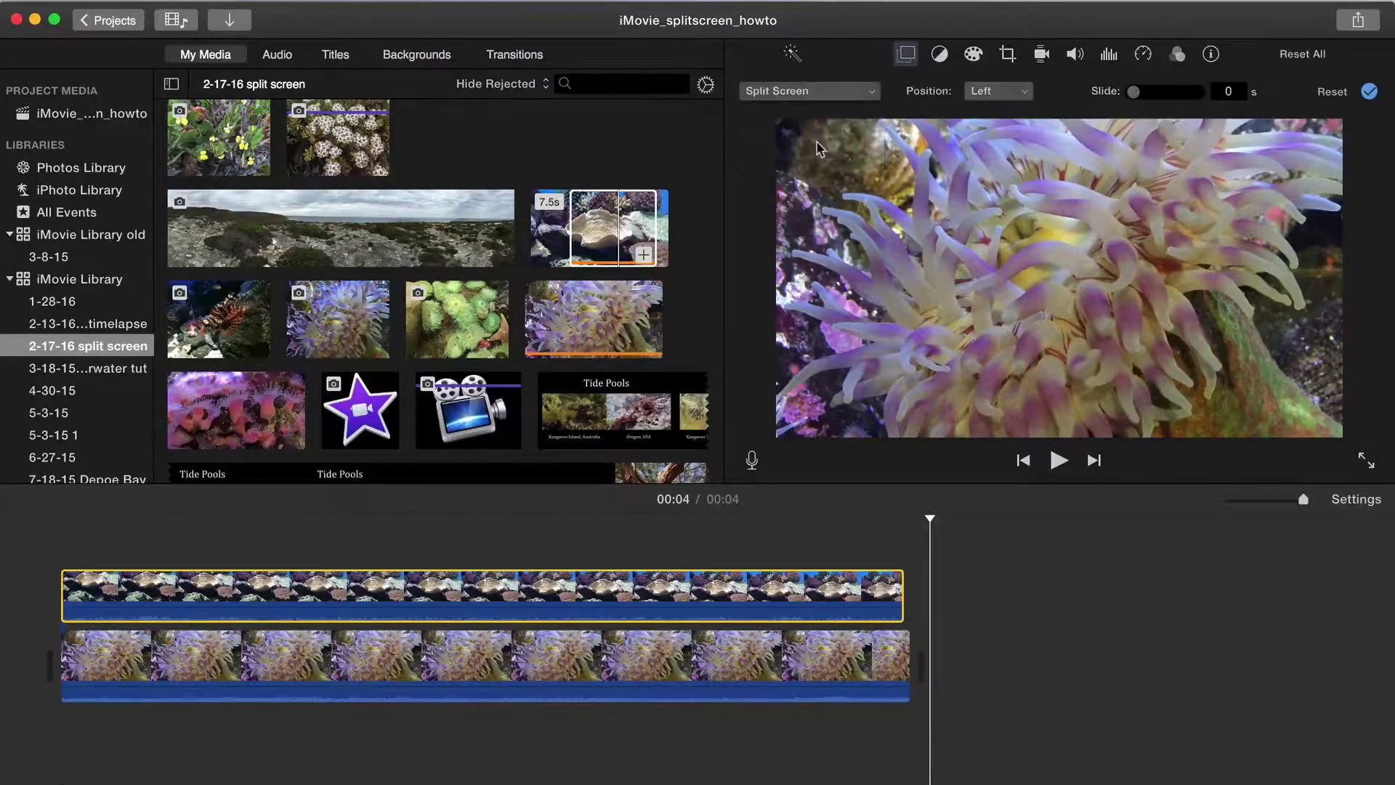
Play the coral–anemone split screen from the beginning
left_click(777, 517)
left_click(58, 517)
key("space")
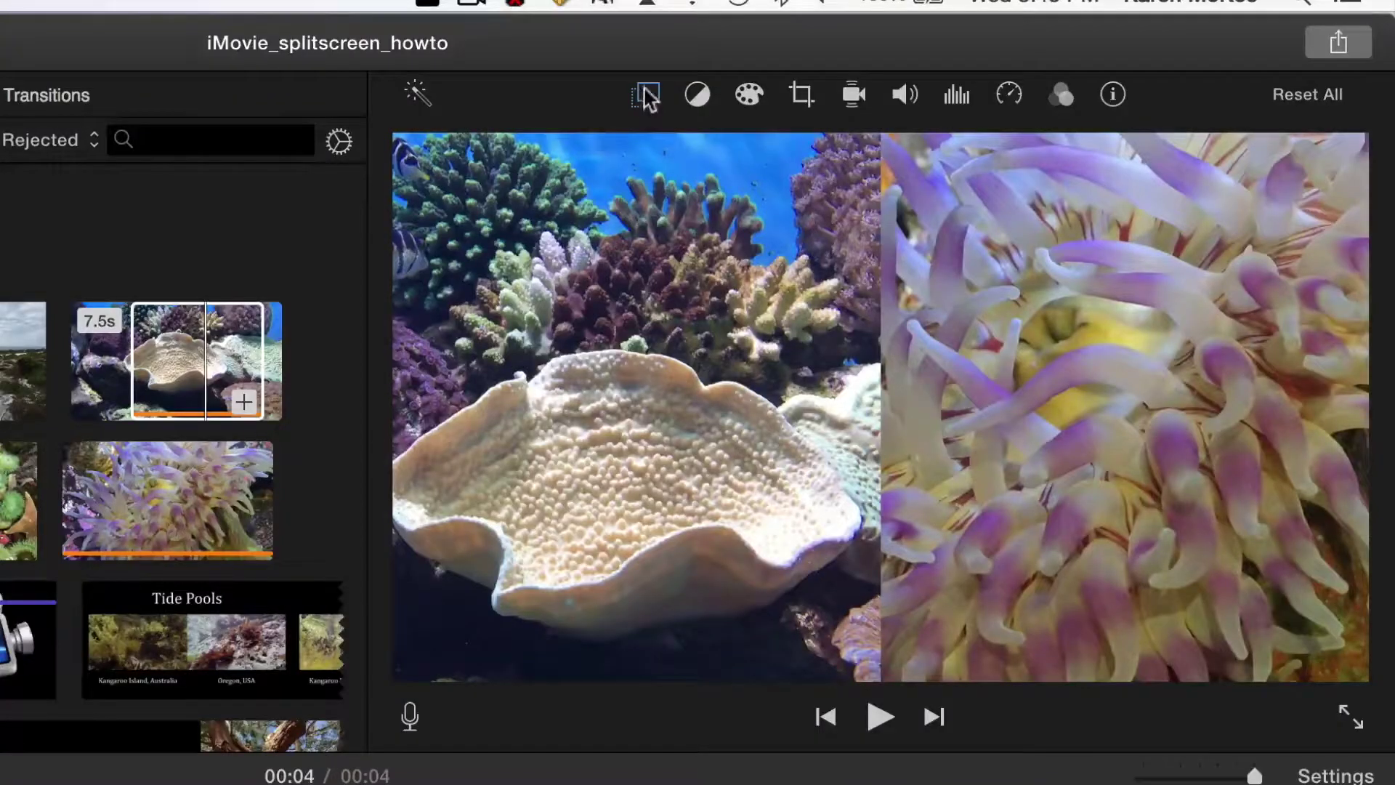
Try the Right, Top and Bottom split-screen positions, then set the coral clip back to Left
left_click(644, 90)
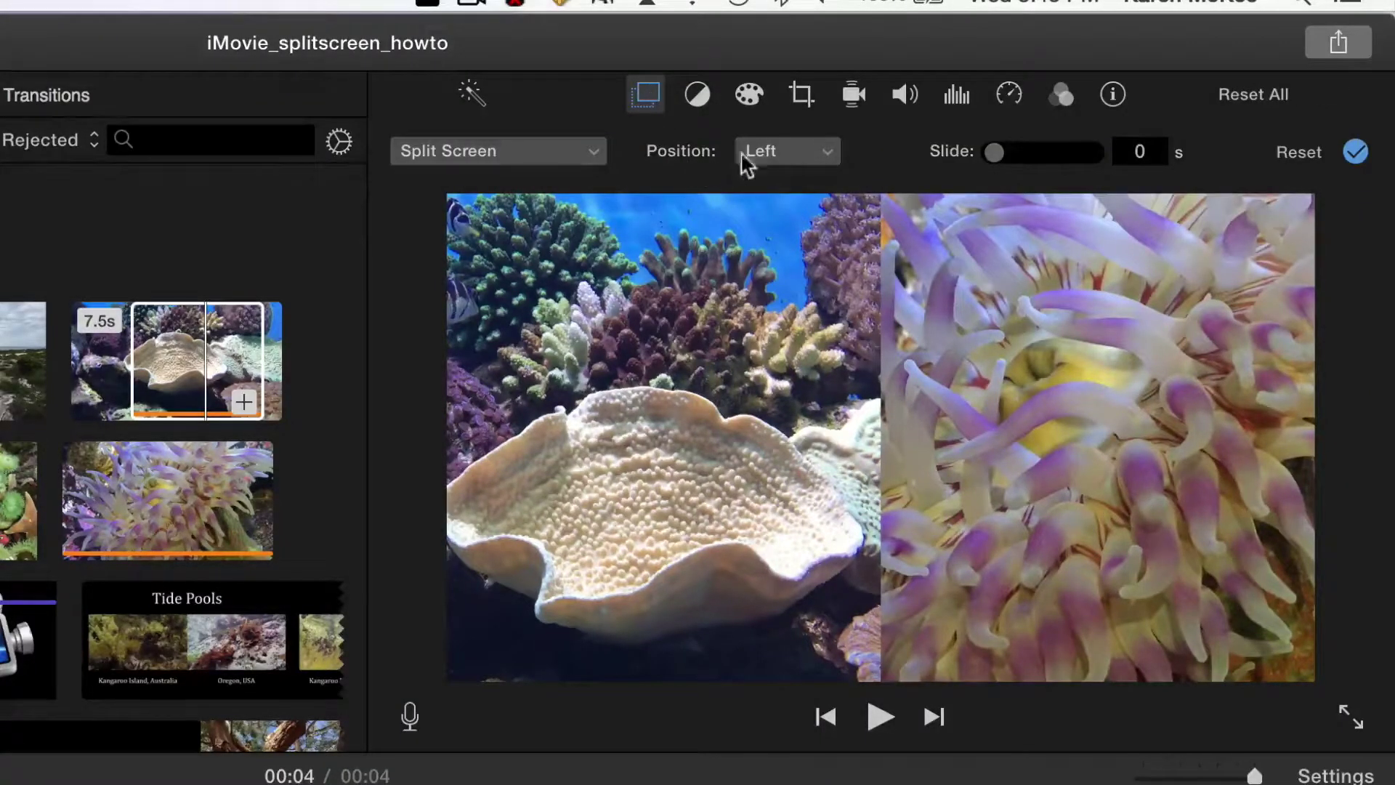
left_click(766, 151)
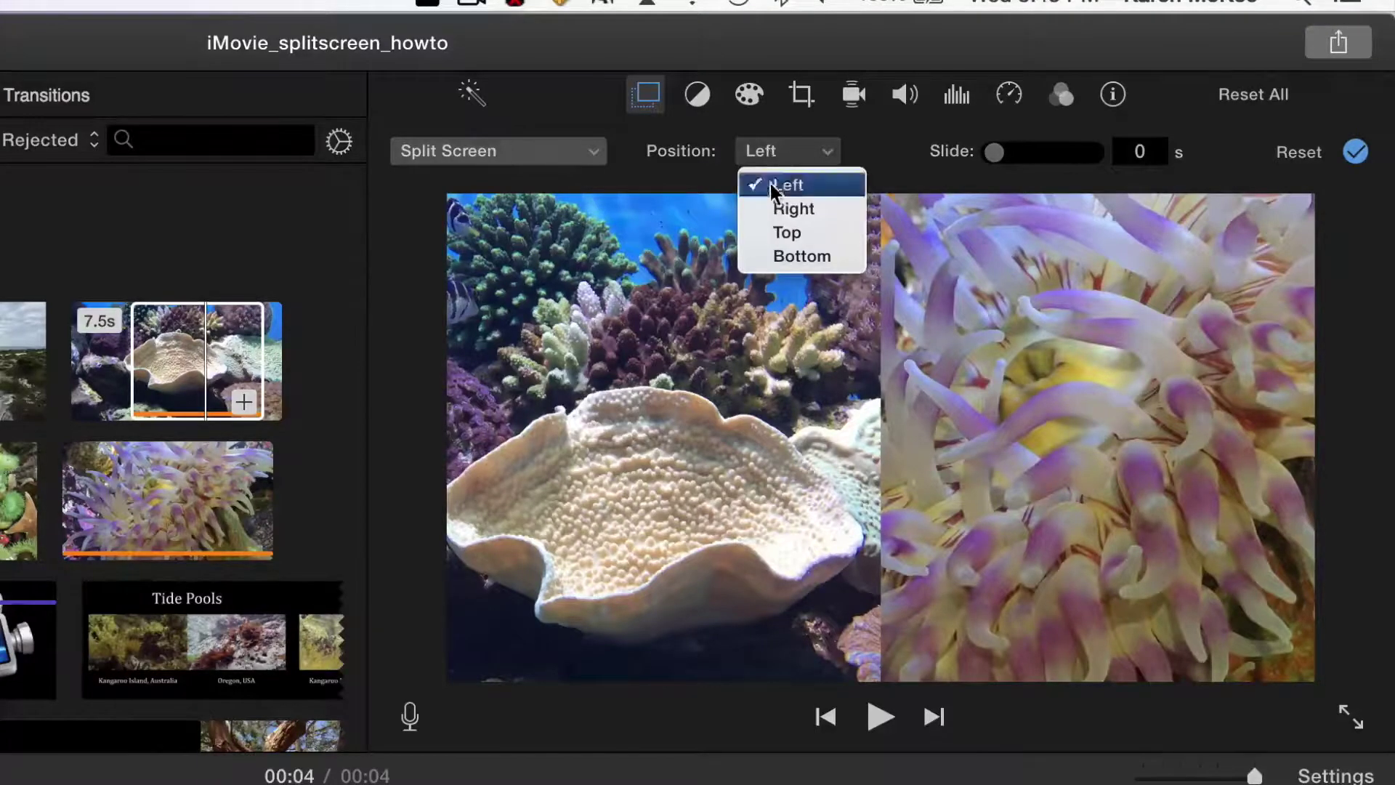
left_click(772, 208)
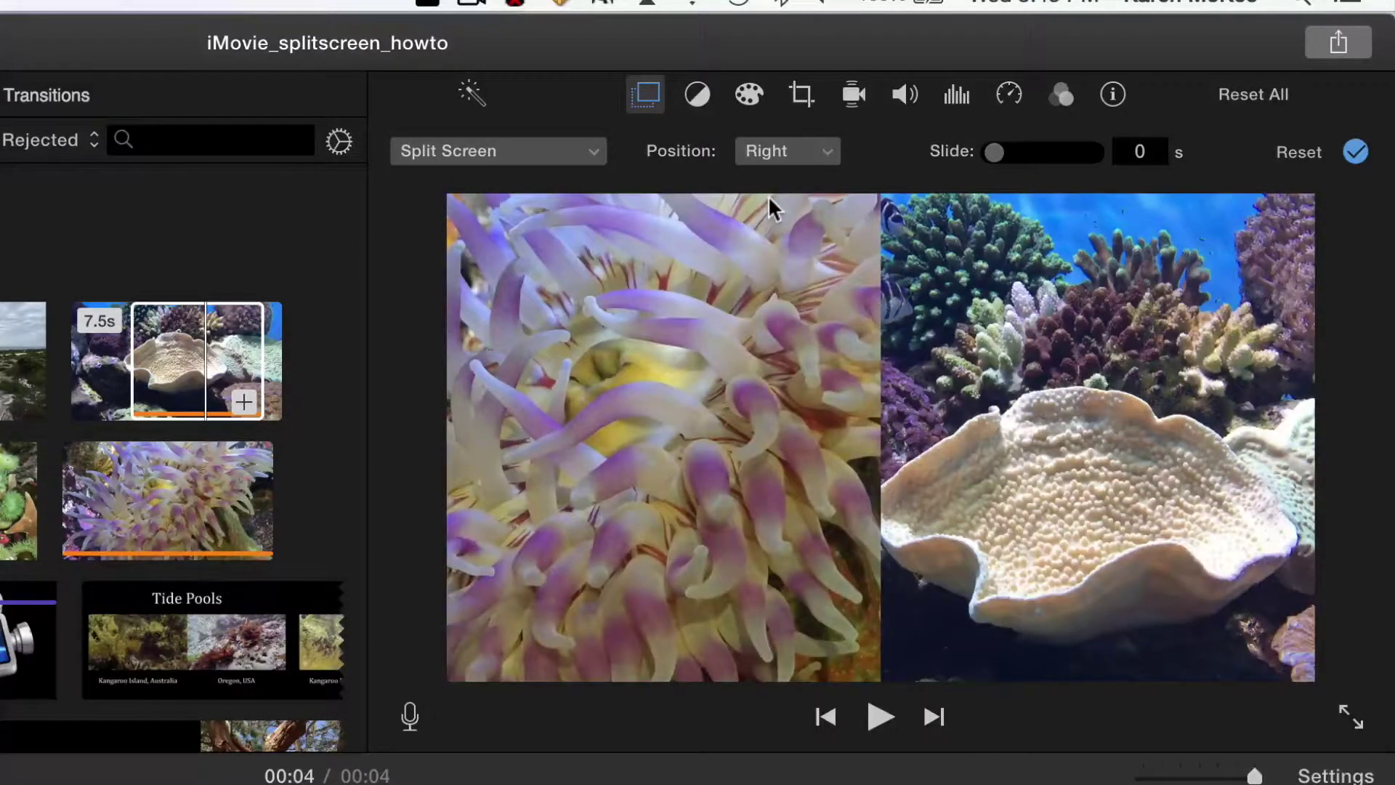
left_click(775, 151)
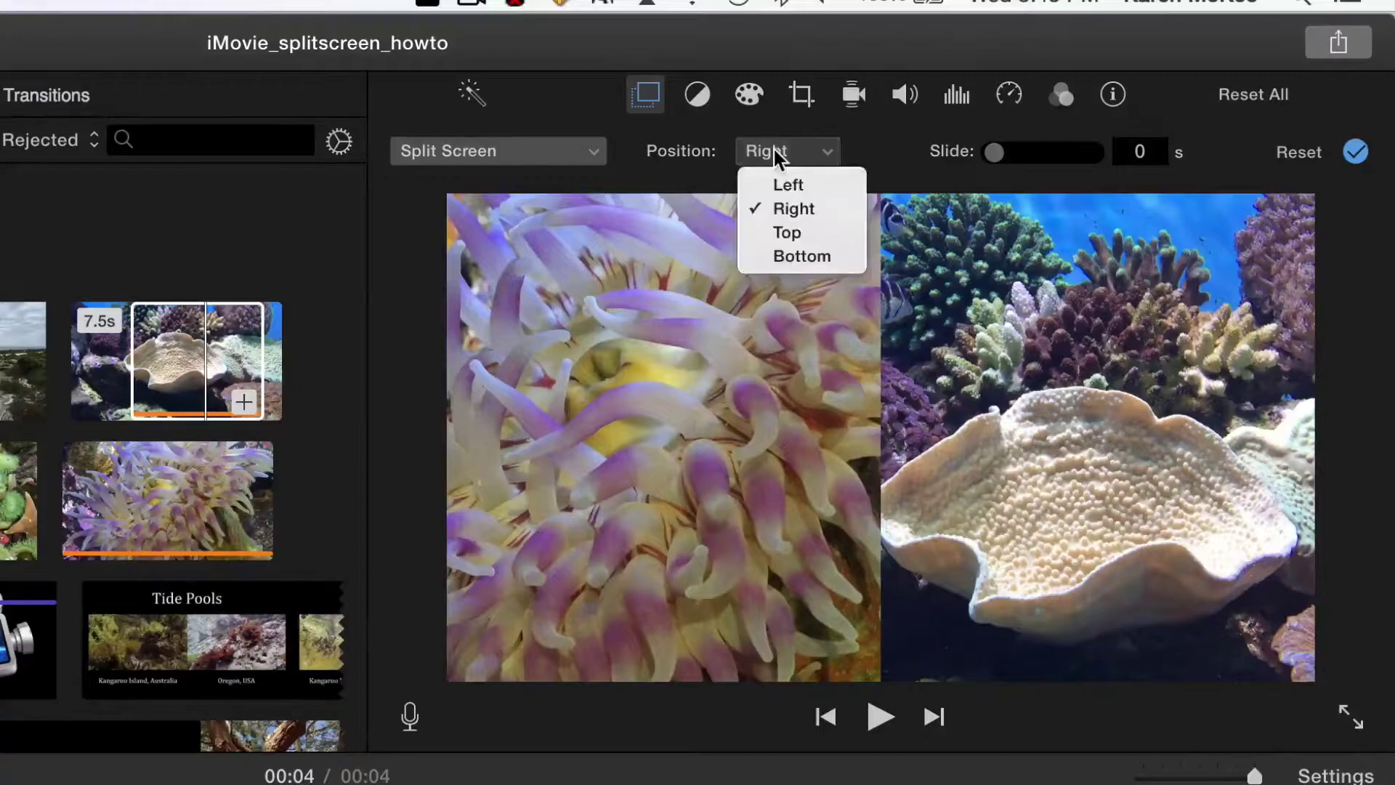
left_click(778, 231)
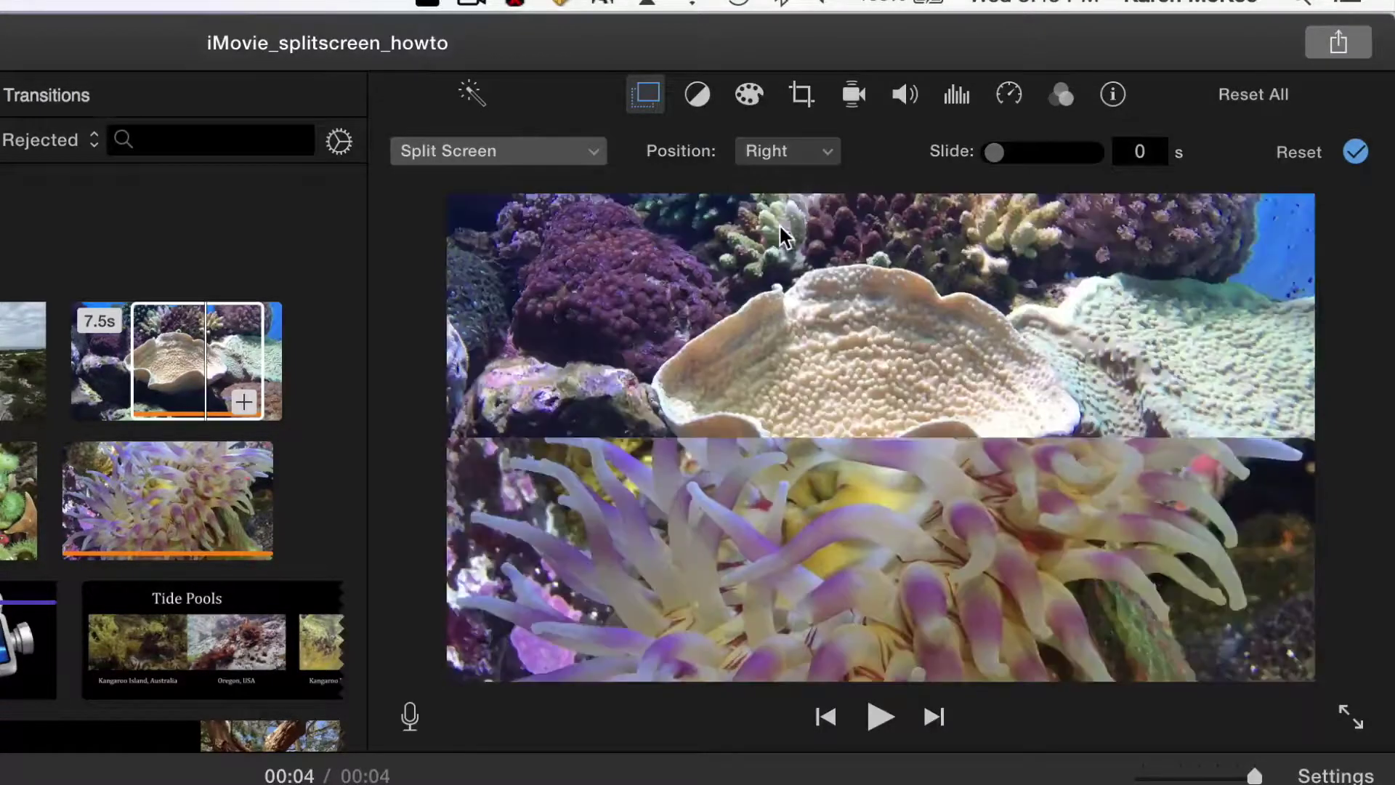
left_click(761, 151)
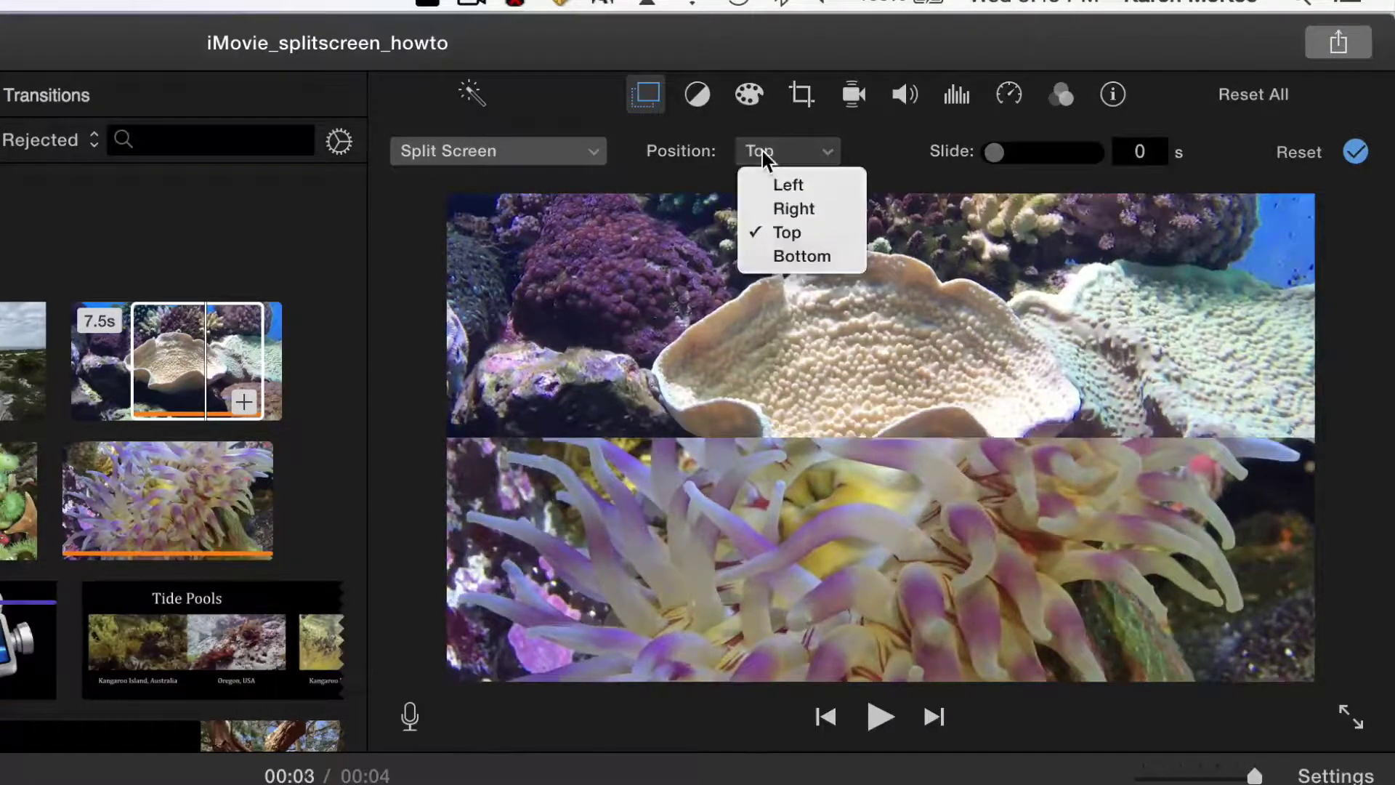
left_click(774, 251)
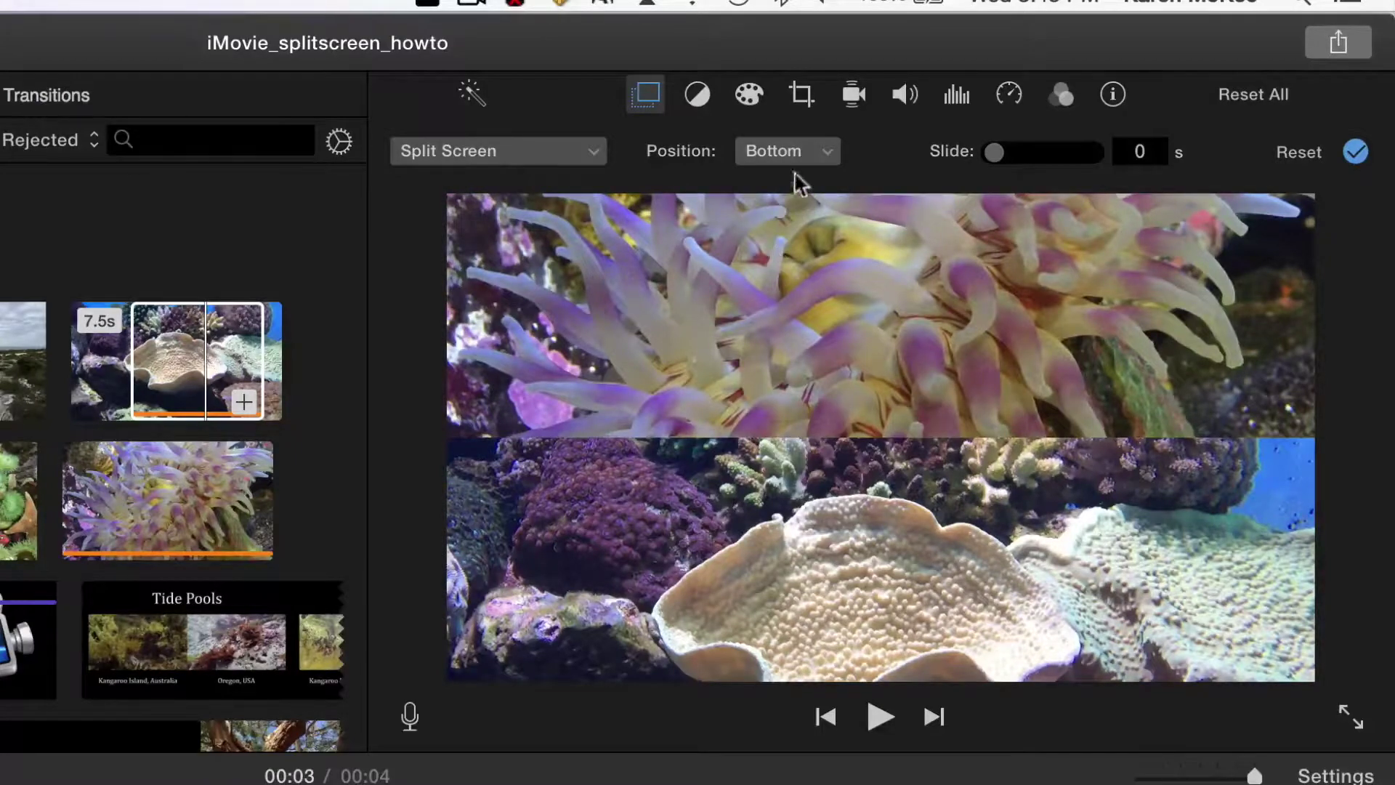
left_click(772, 151)
left_click(775, 185)
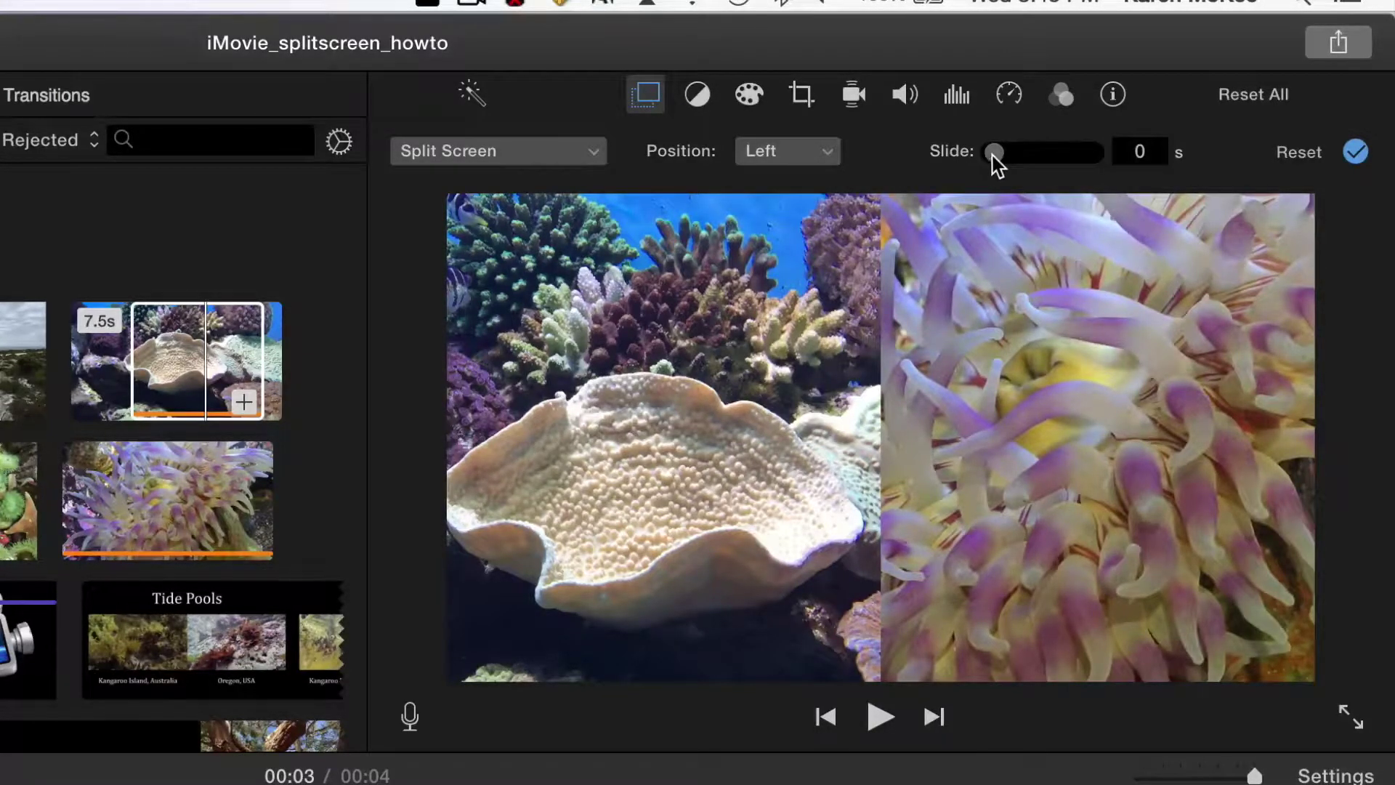
Set the coral split-screen slide-in to 0.75 seconds and play it back
left_click_drag(995, 164, 1031, 155)
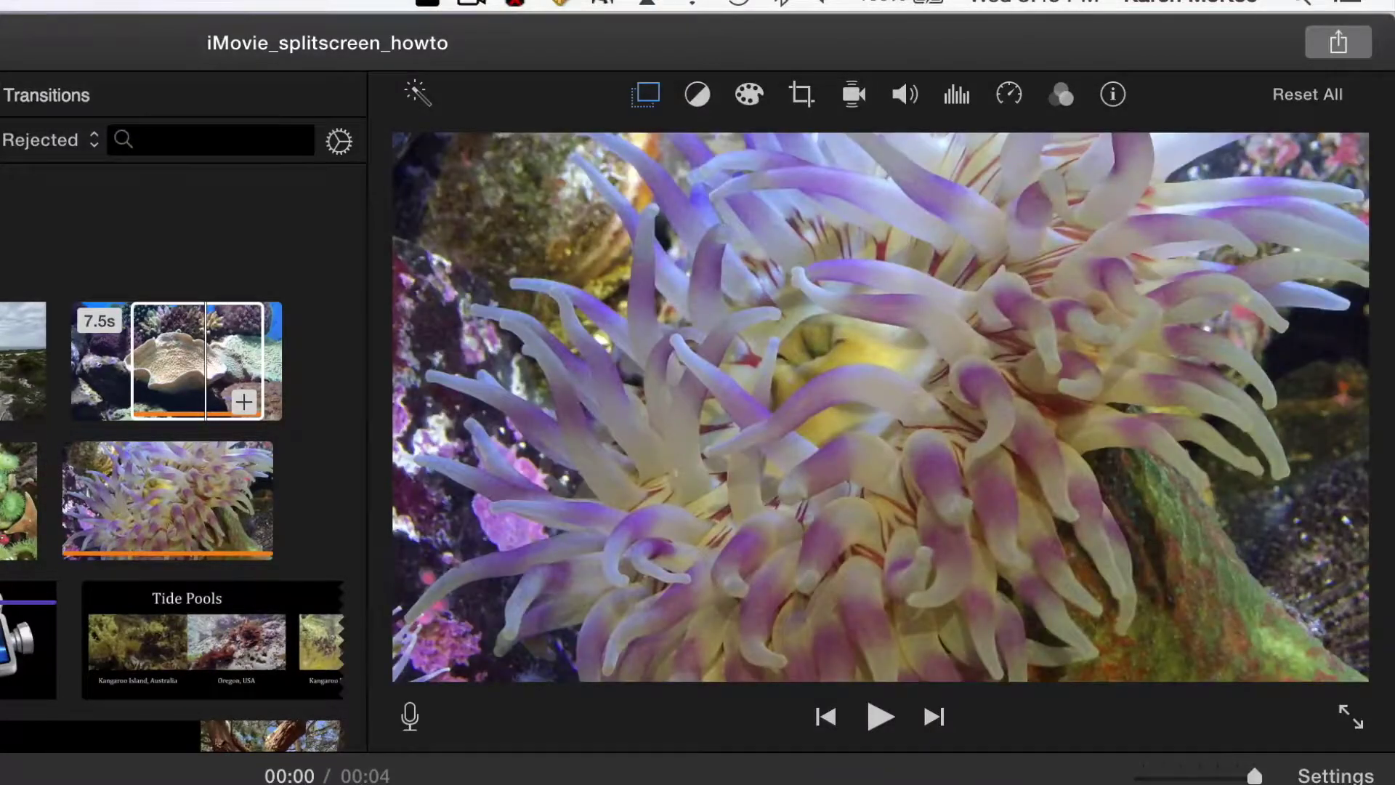
key("space")
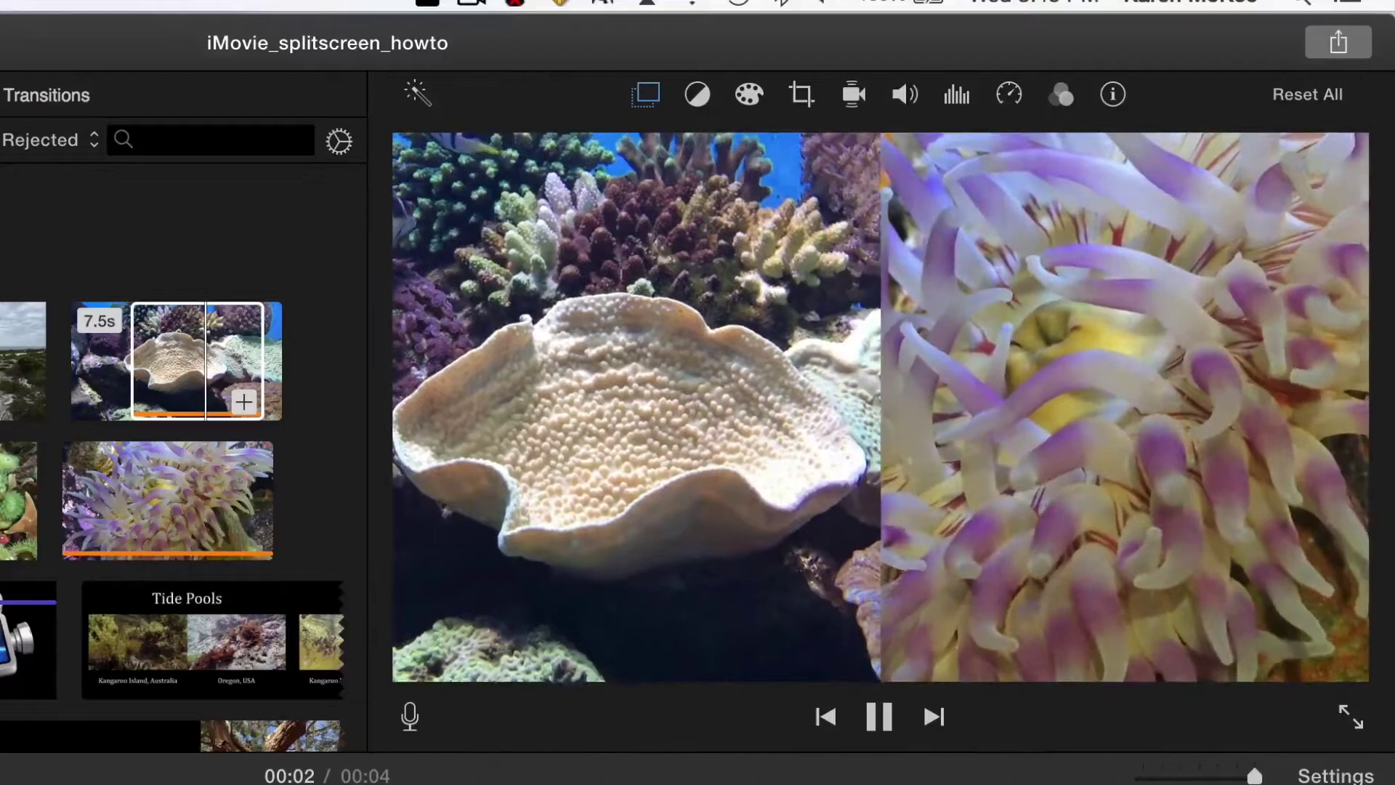
key("space")
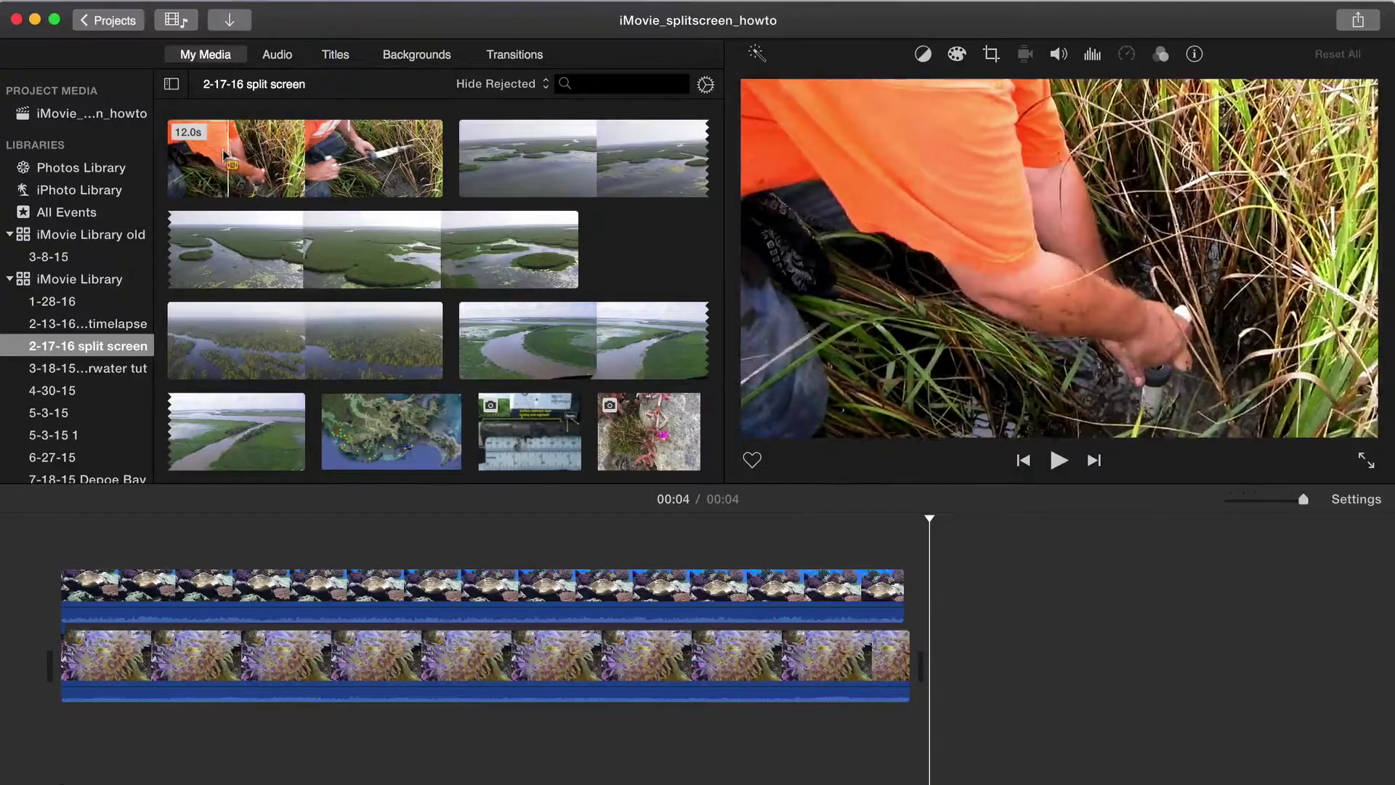
Append a 7-second stretch of the grass-coring clip after the split-screen section
left_click_drag(229, 164, 387, 165)
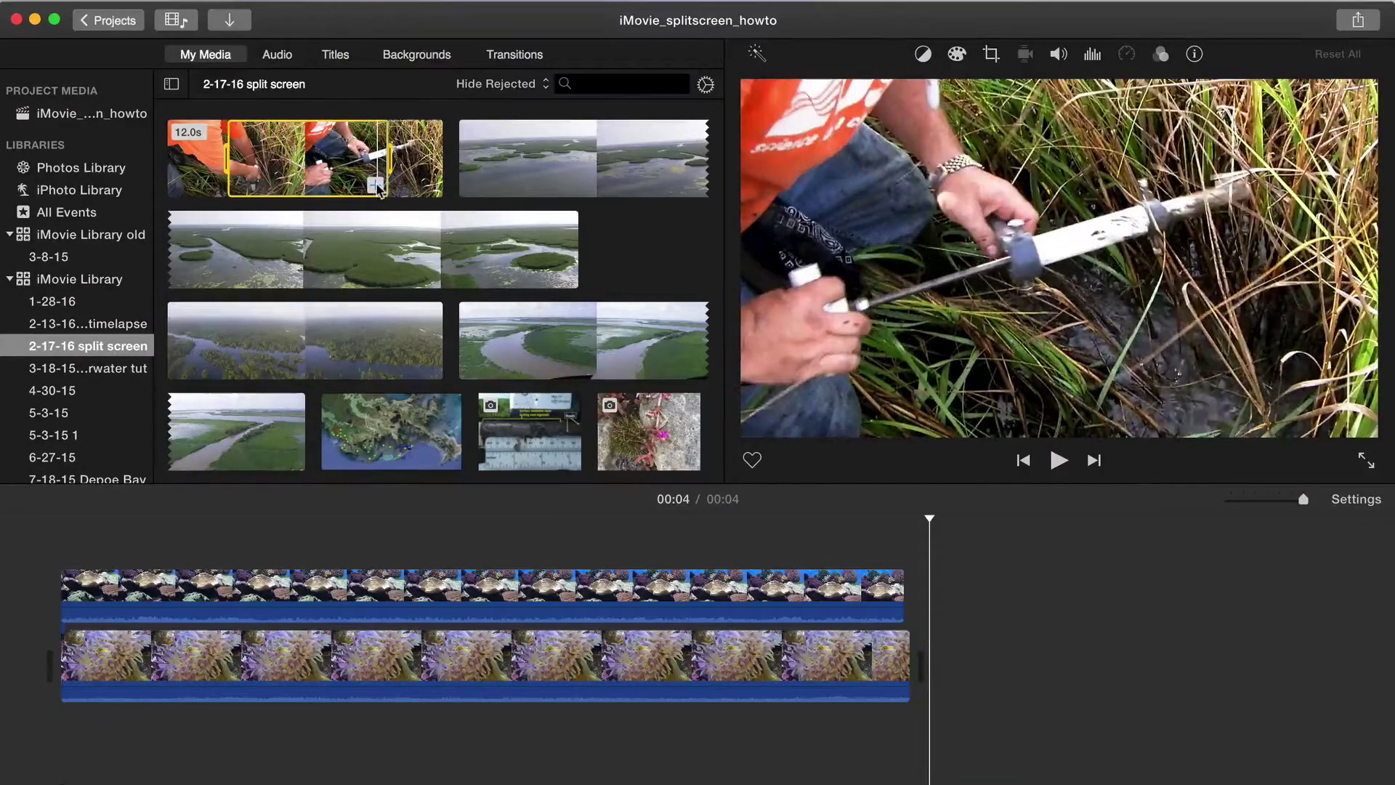
left_click(375, 186)
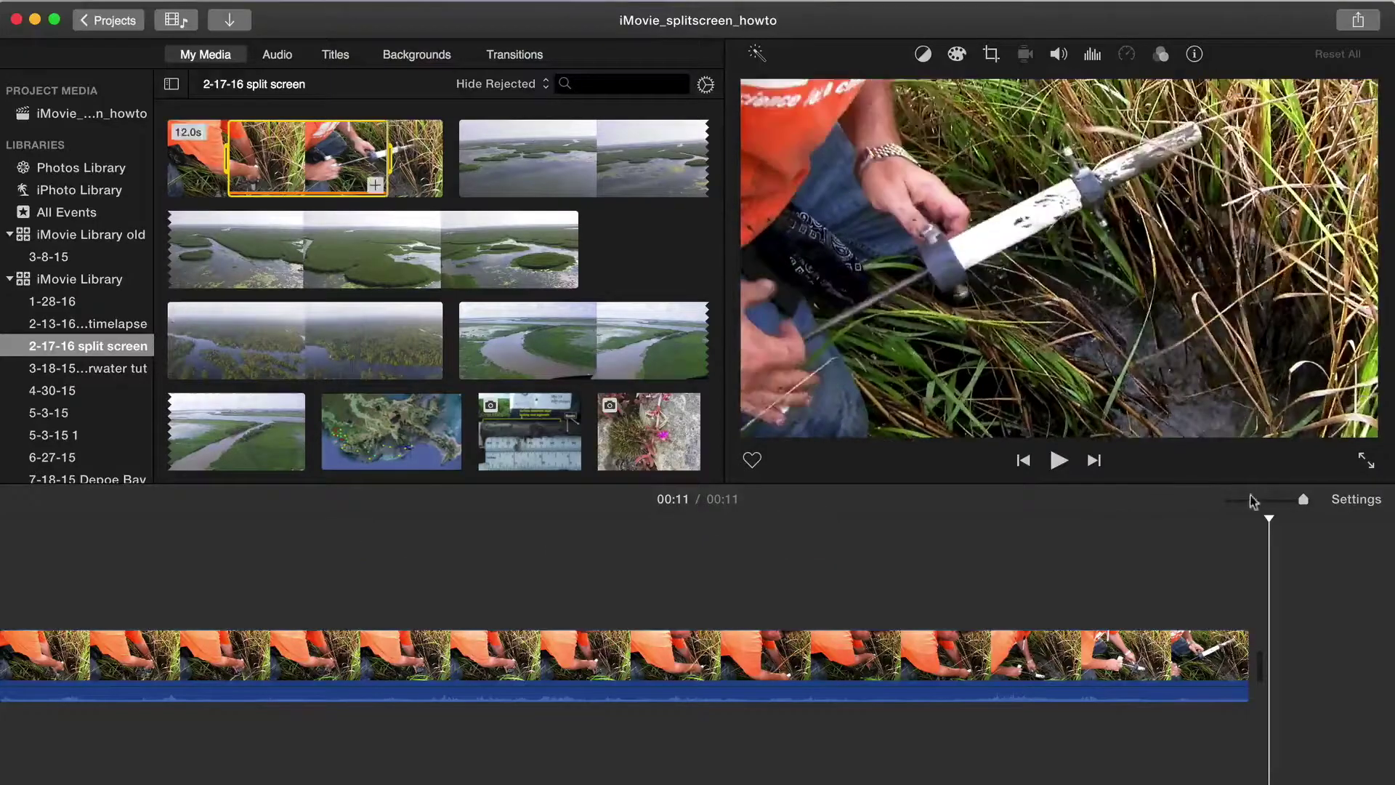
left_click_drag(1304, 502, 1291, 500)
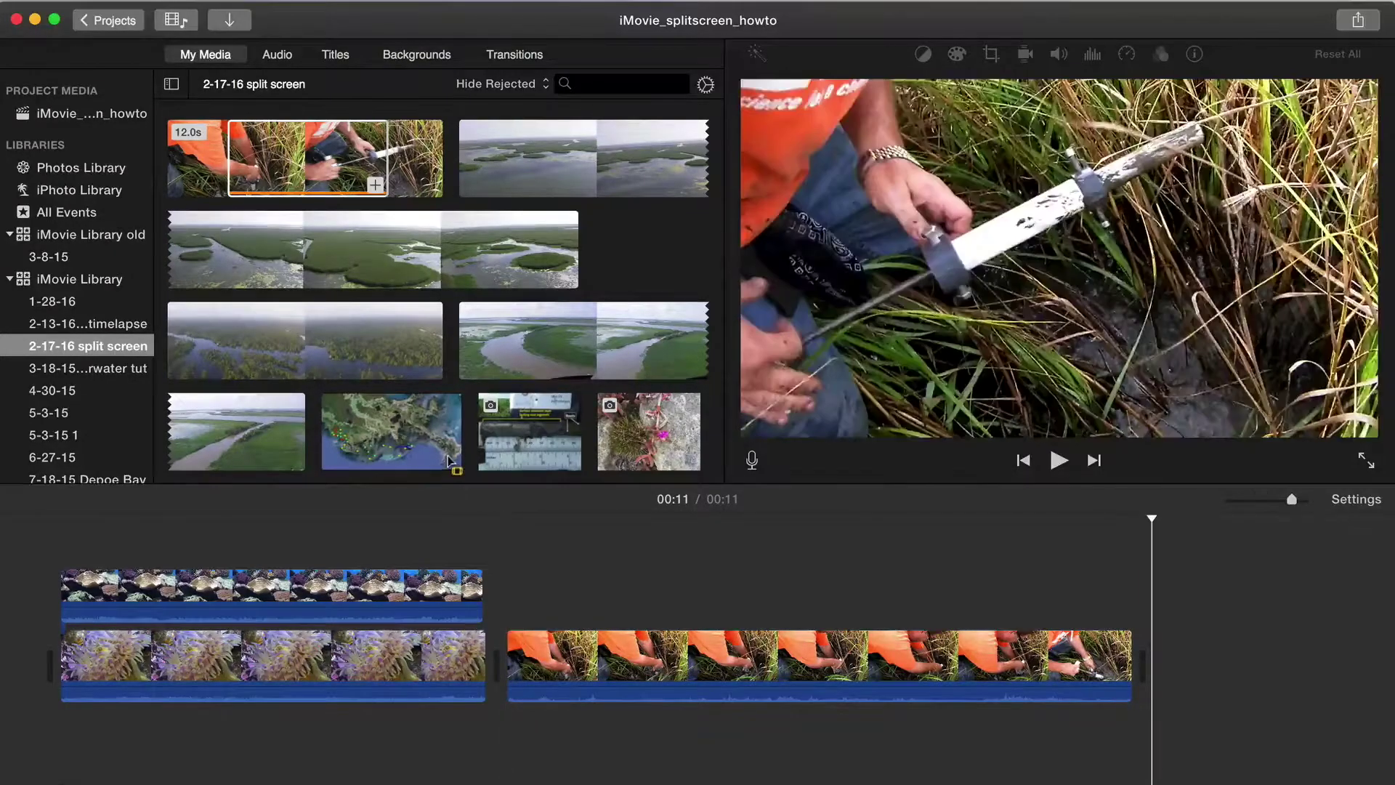
Place the sediment-core ruler photo above the coring clip and stretch it to 7 seconds
left_click(500, 430)
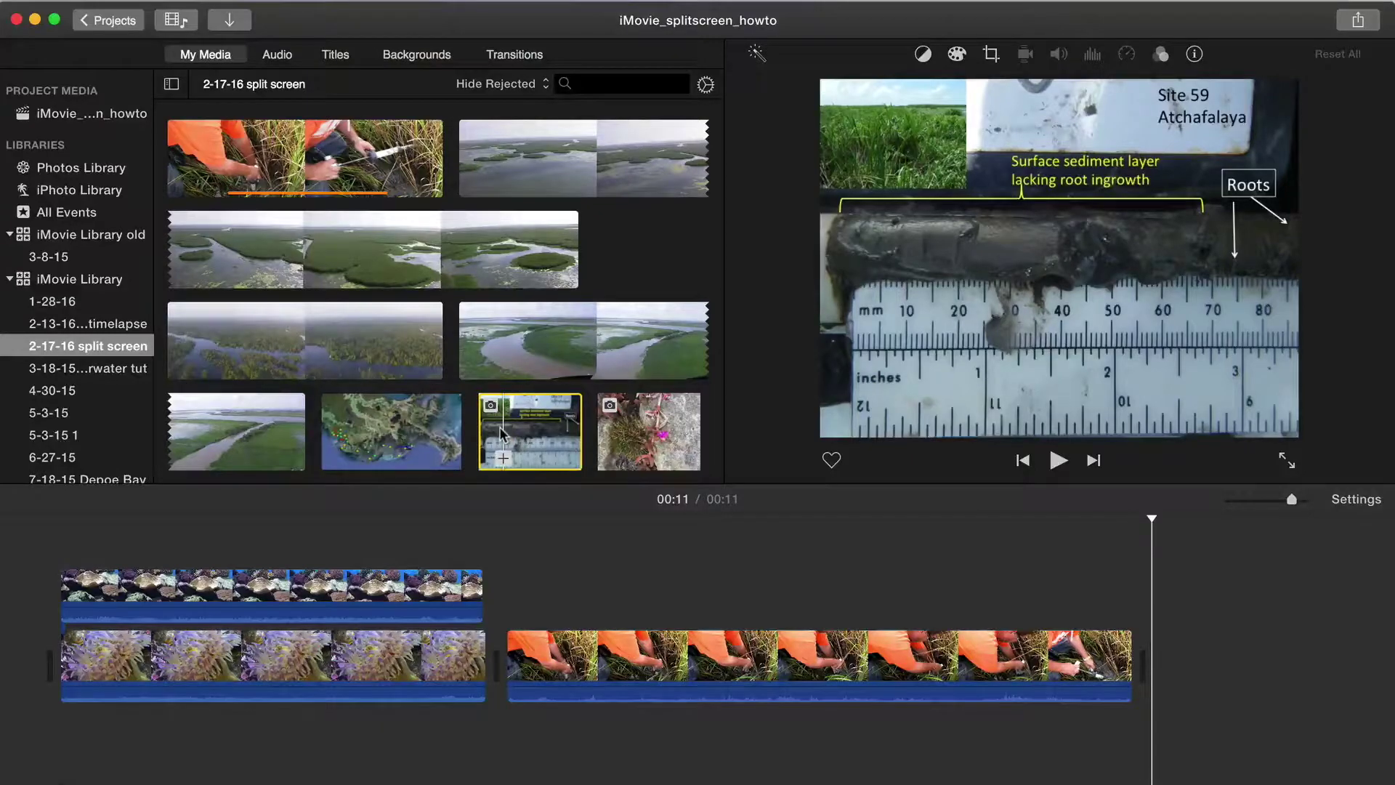
left_click_drag(500, 432, 507, 581)
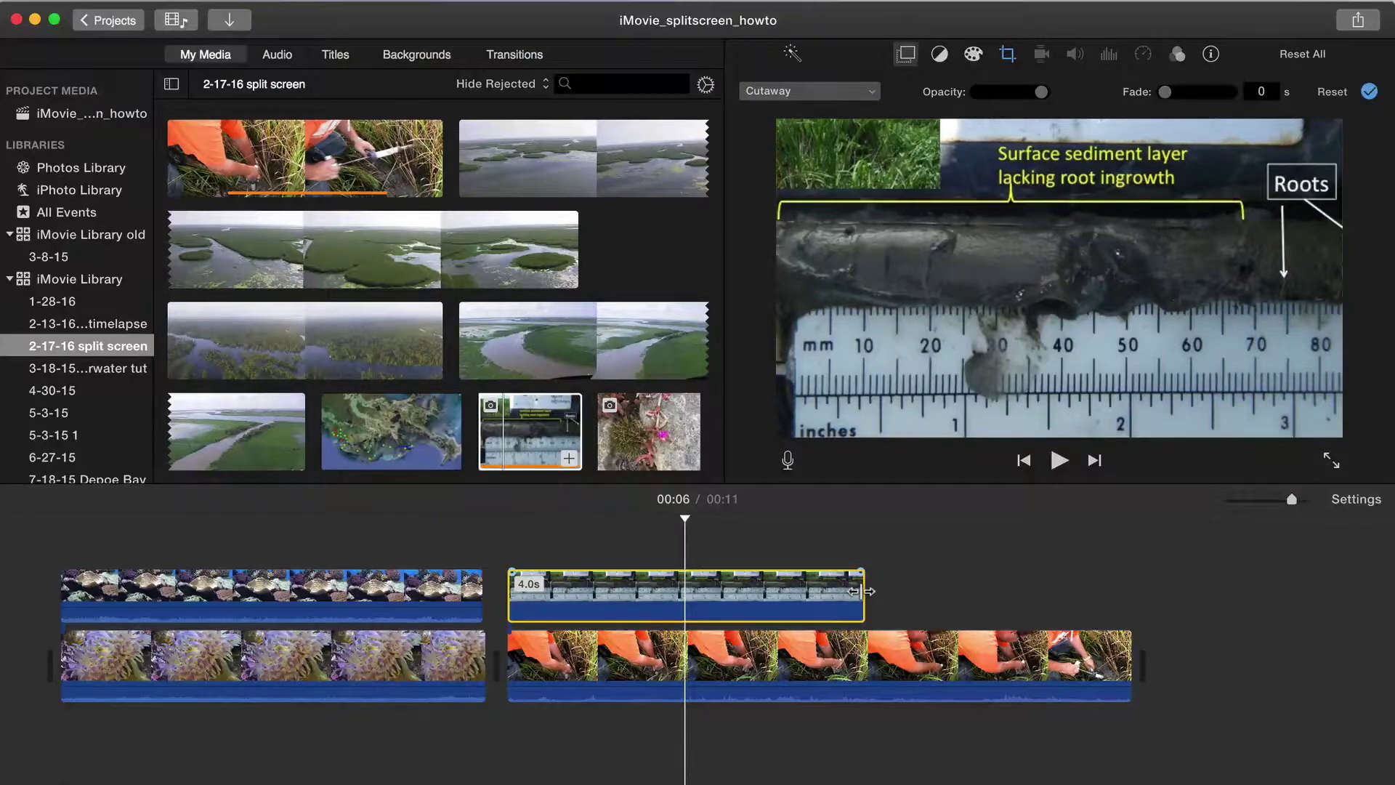
left_click_drag(861, 591, 1130, 588)
left_click(1039, 599)
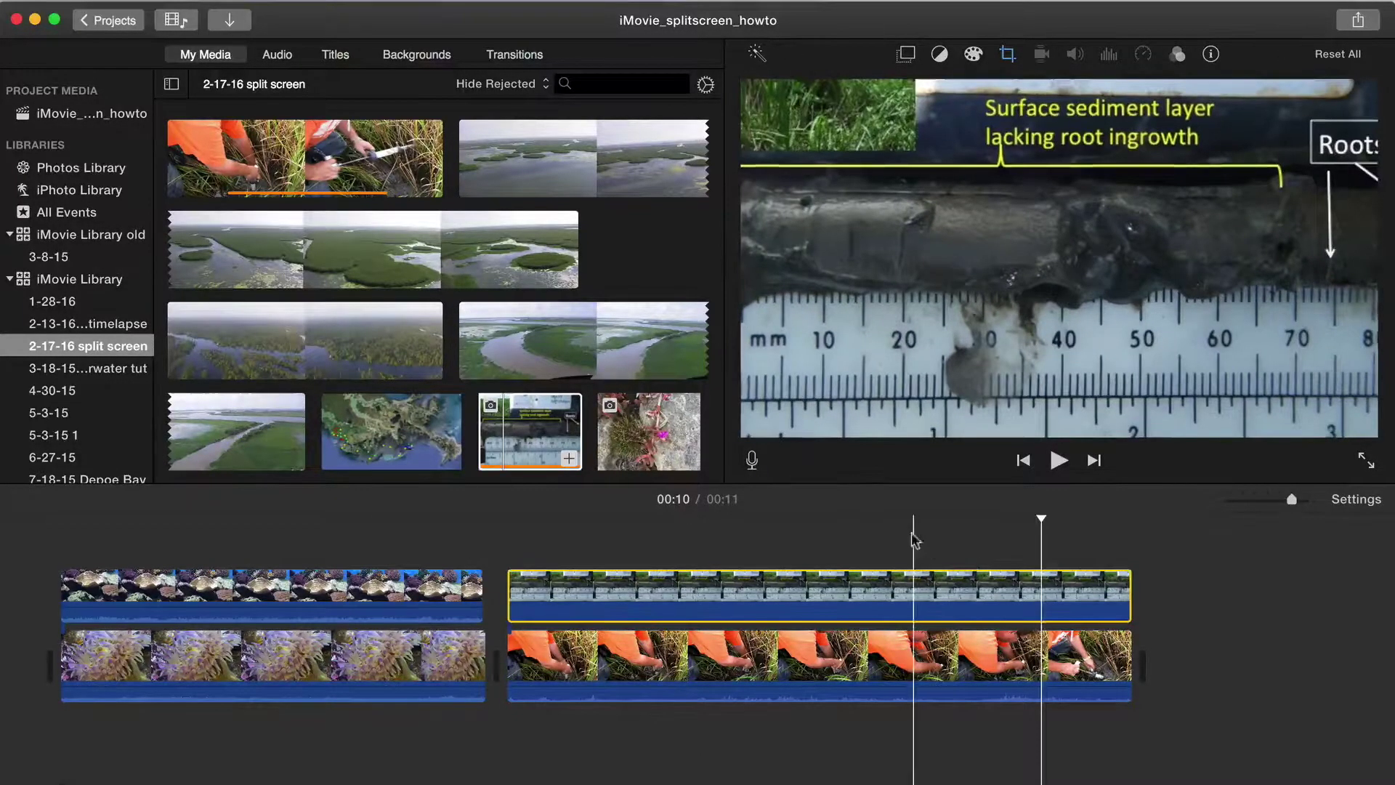
left_click(905, 55)
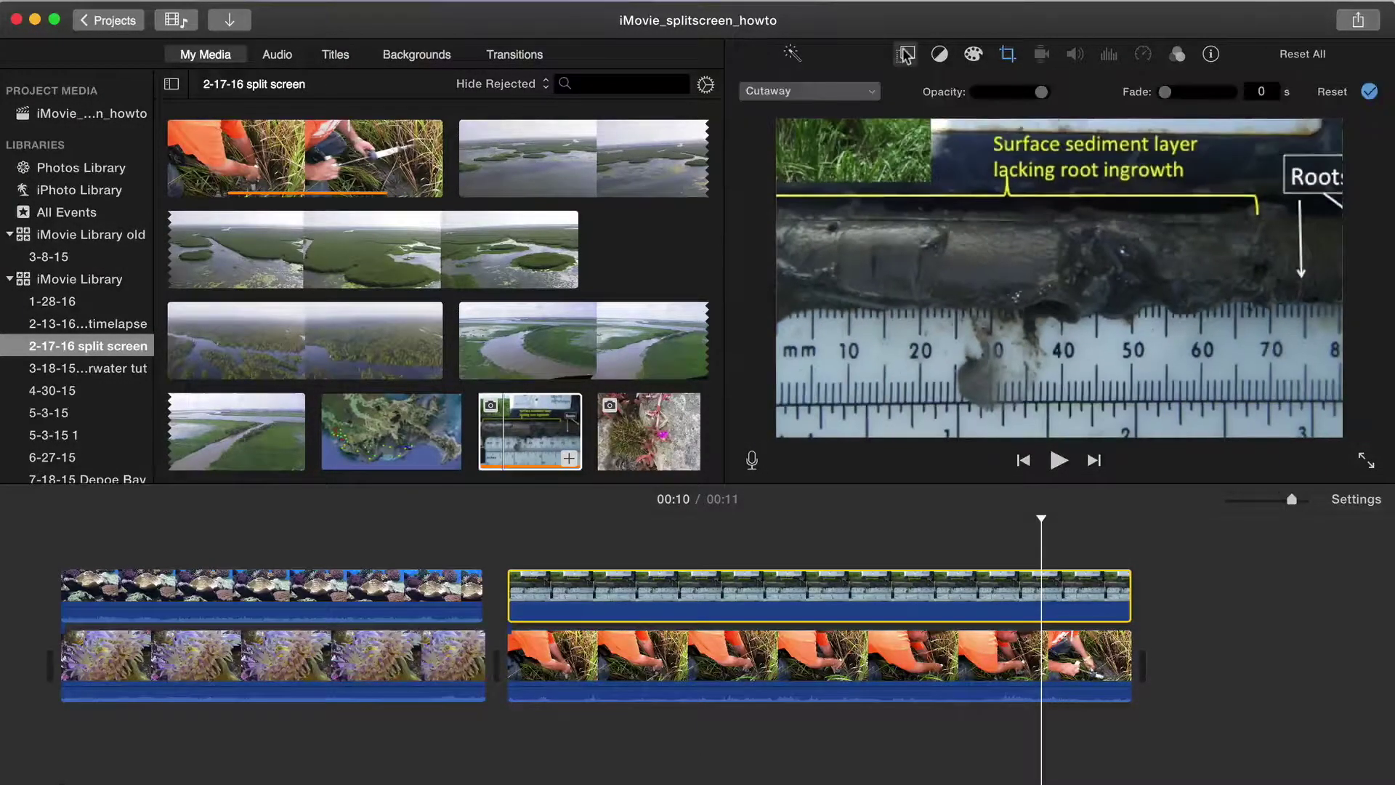
left_click(818, 92)
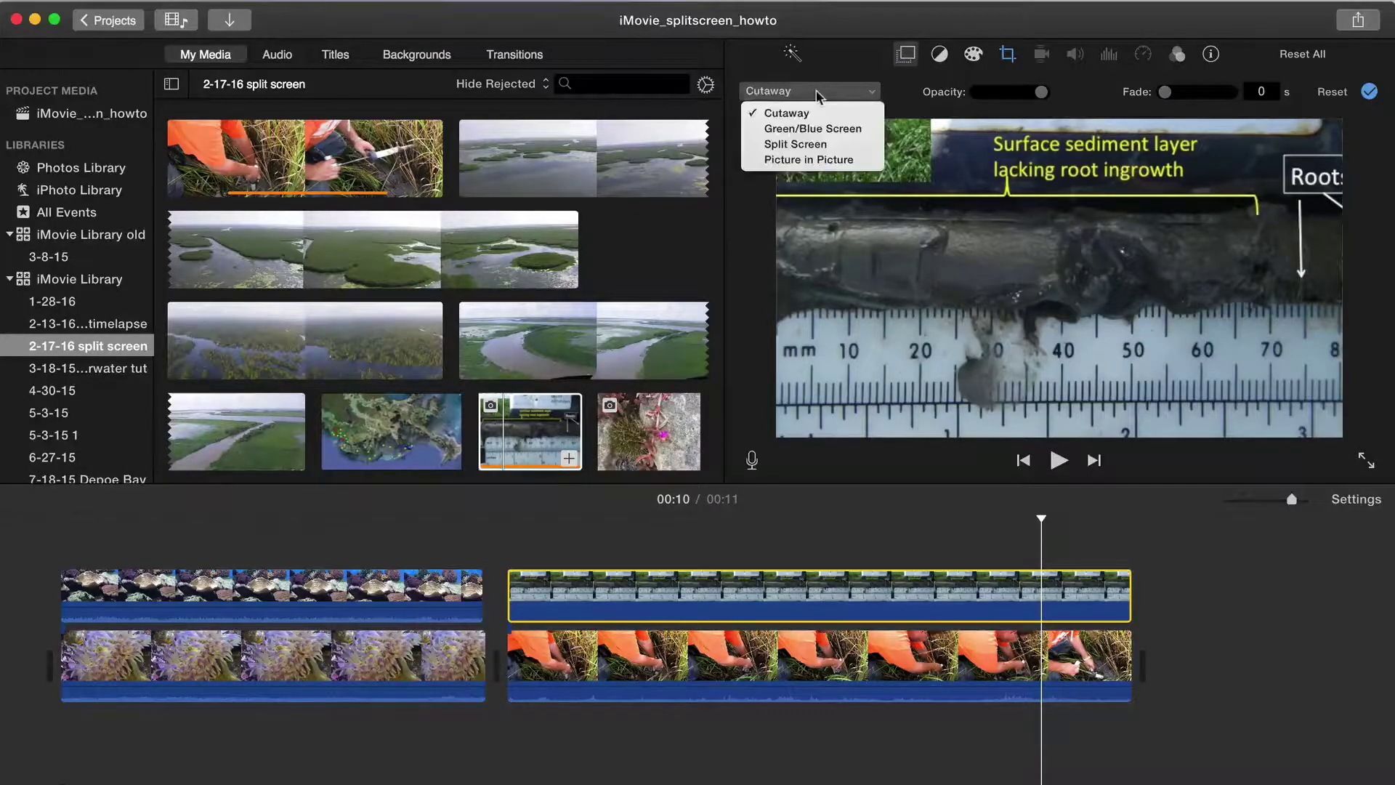
left_click(804, 149)
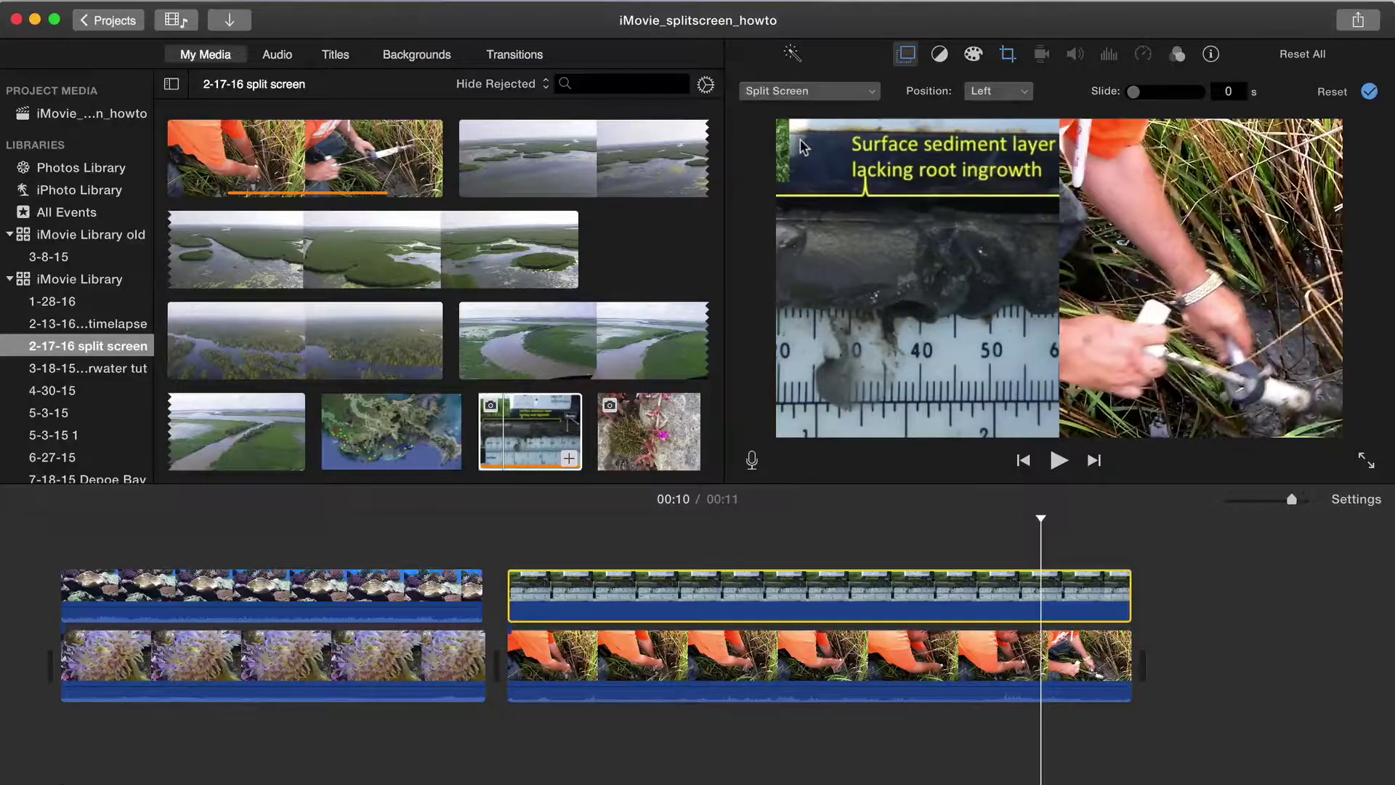
left_click(981, 90)
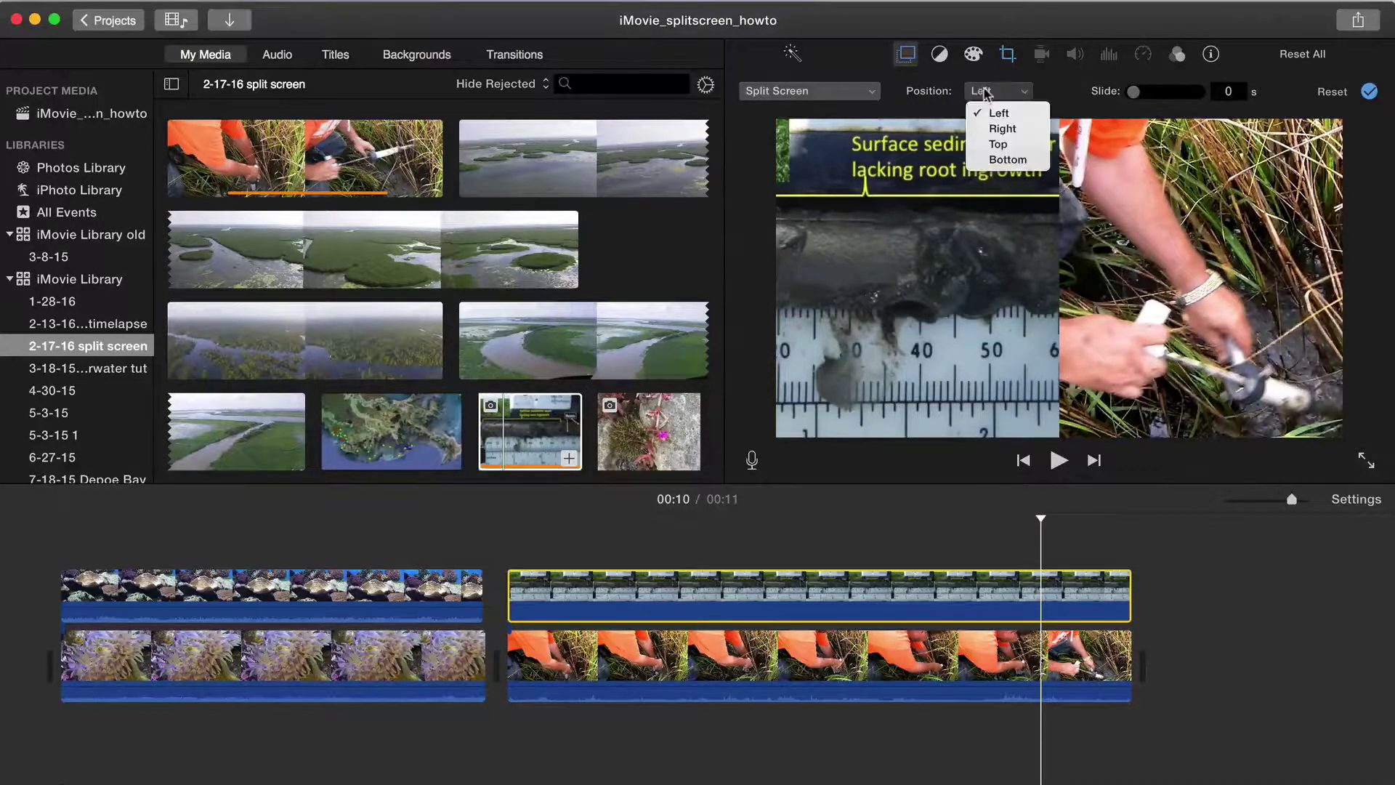
left_click(989, 109)
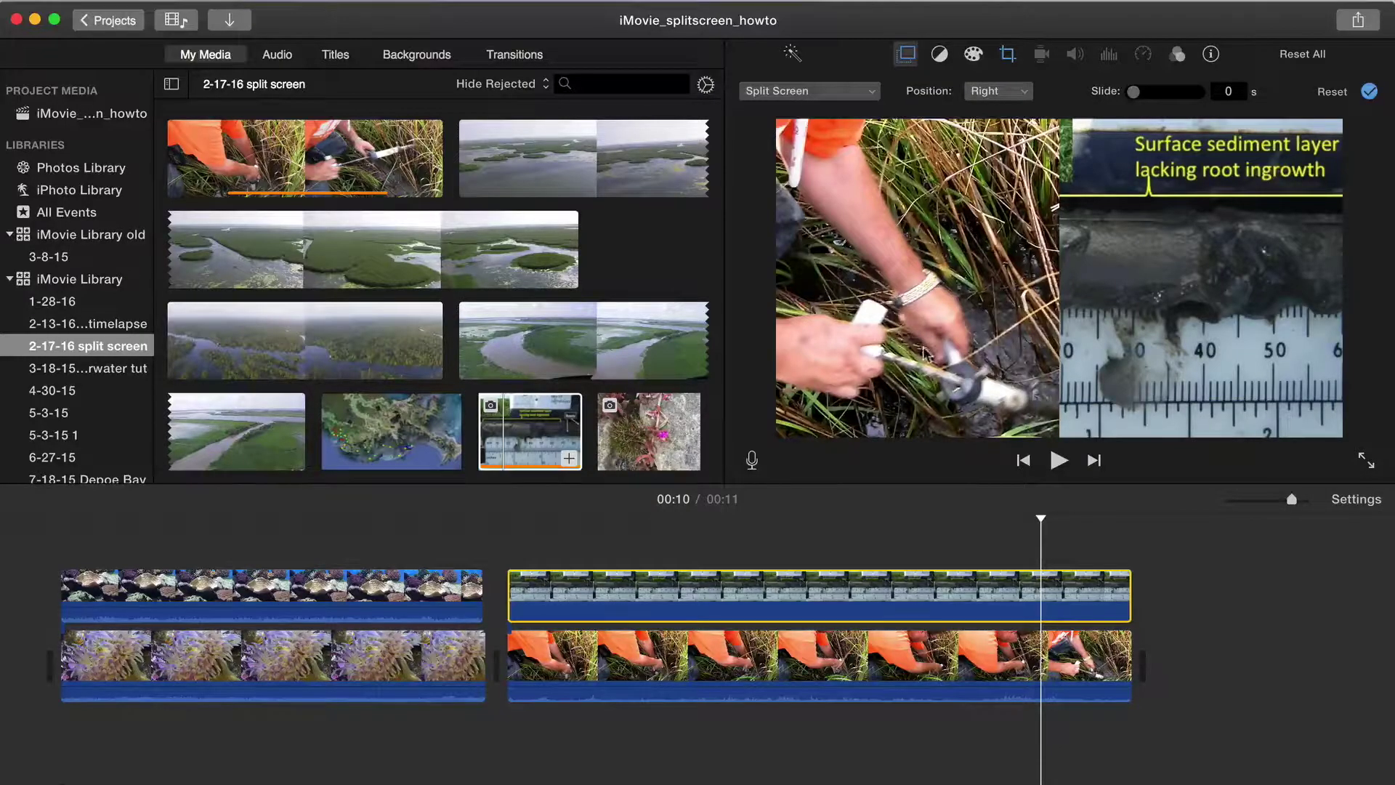
left_click(481, 531)
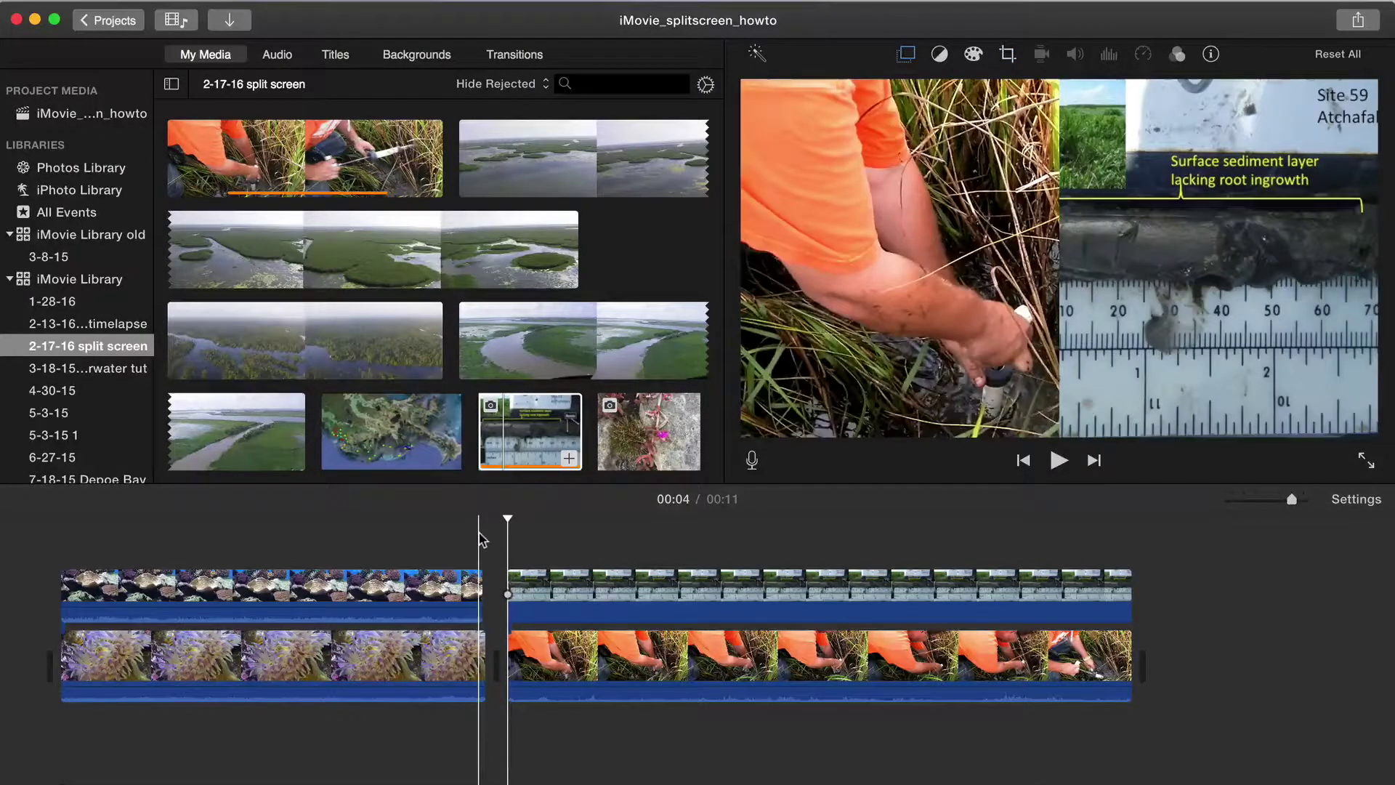
key("space")
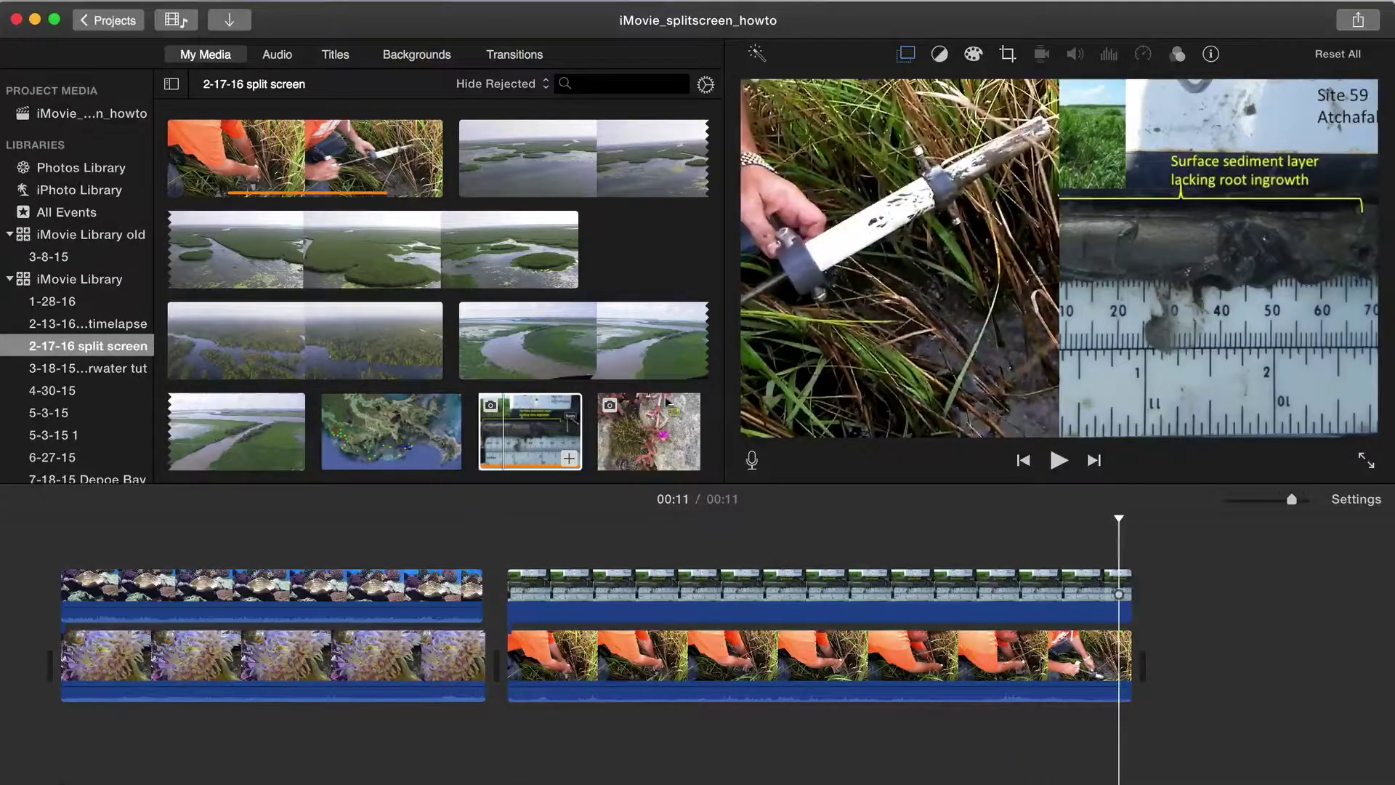
left_click(649, 579)
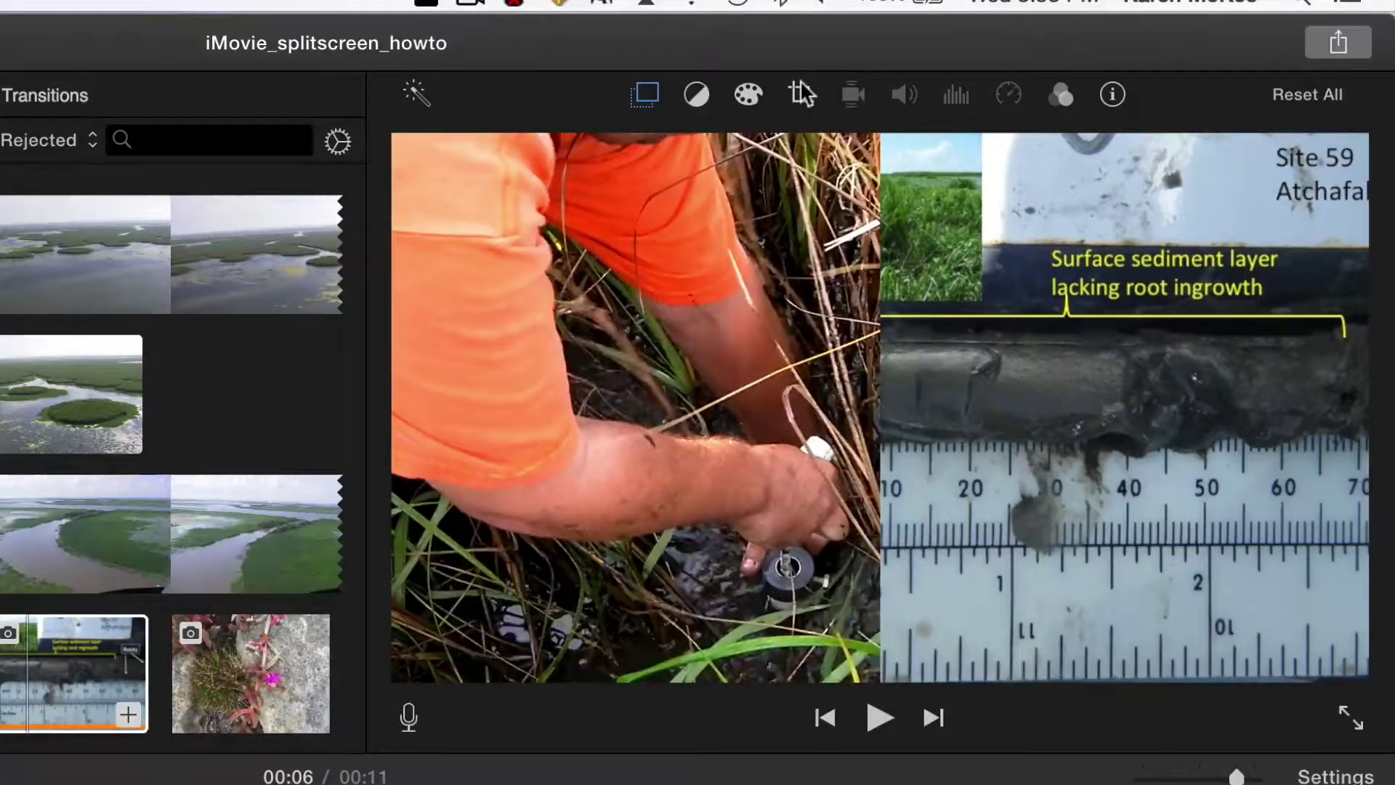
Apply Ken Burns to the ruler photo: shrink and shift the start frame, move the end frame up-right, and preview
left_click(803, 93)
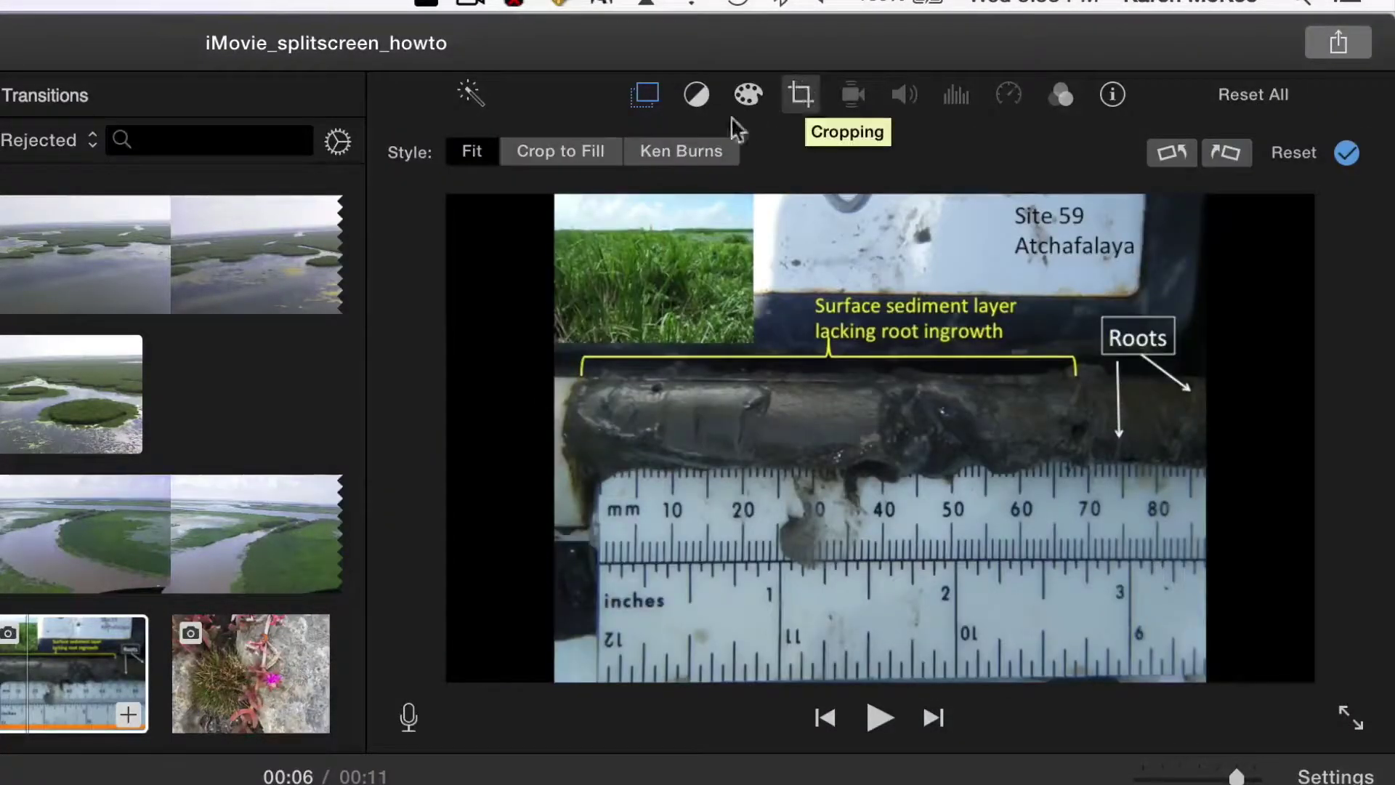
left_click(685, 146)
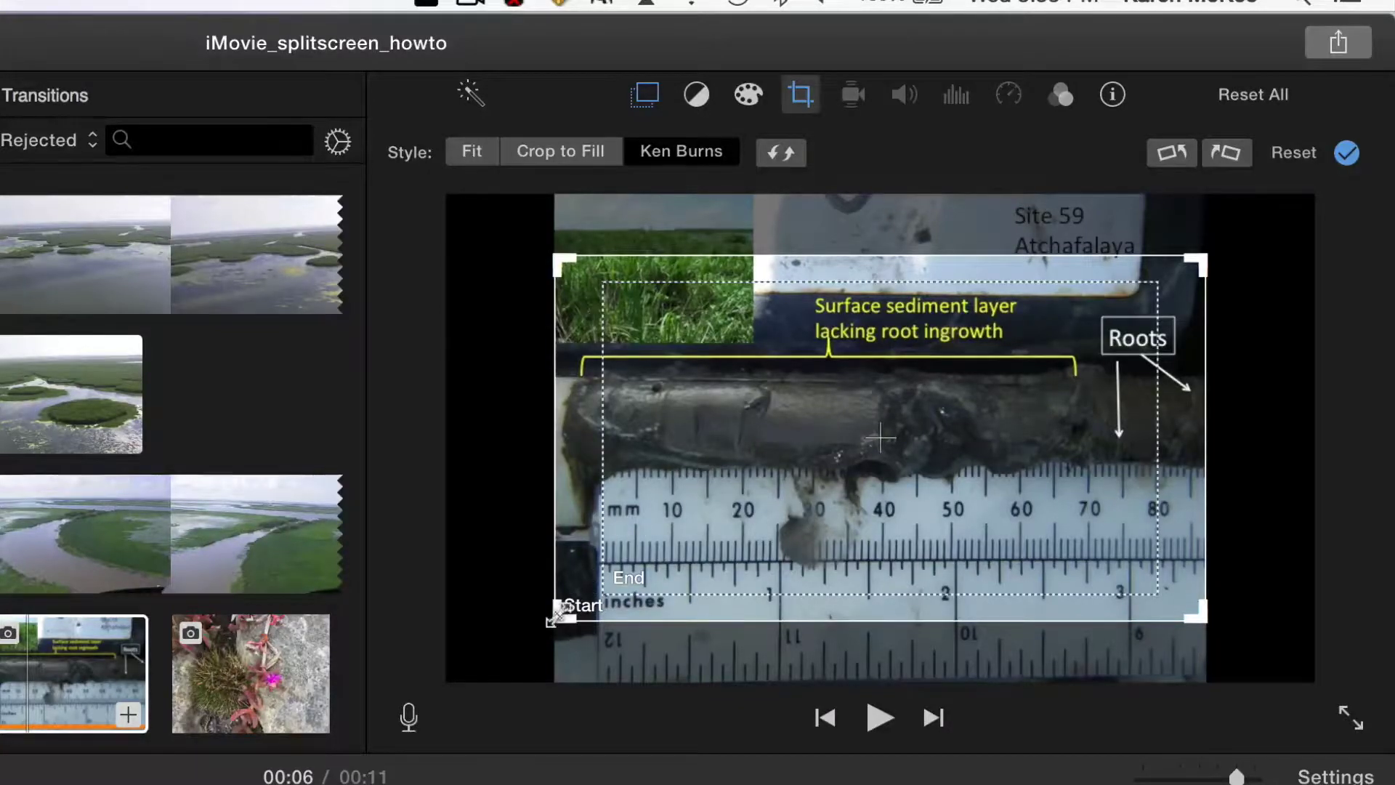
left_click_drag(553, 616, 712, 470)
left_click_drag(800, 417, 648, 512)
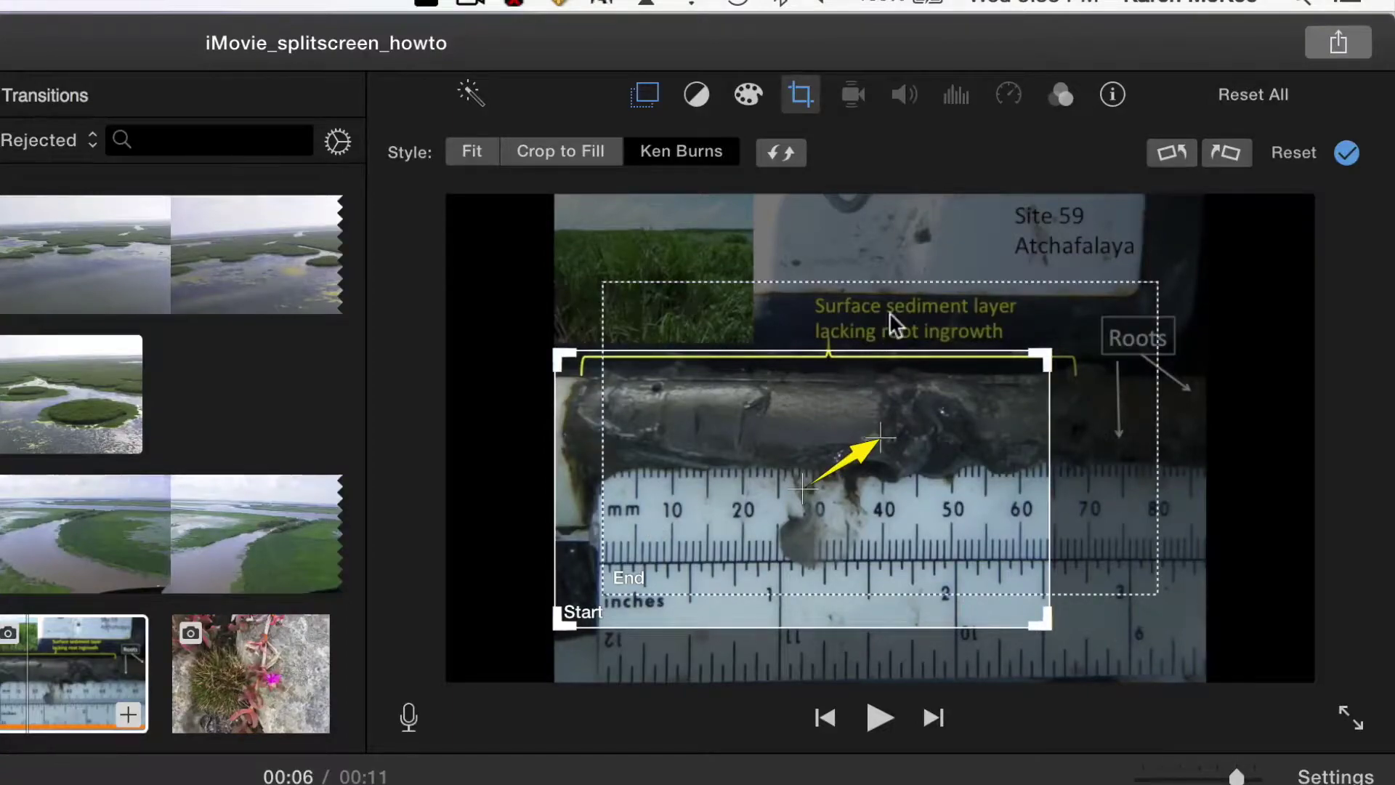
left_click(889, 312)
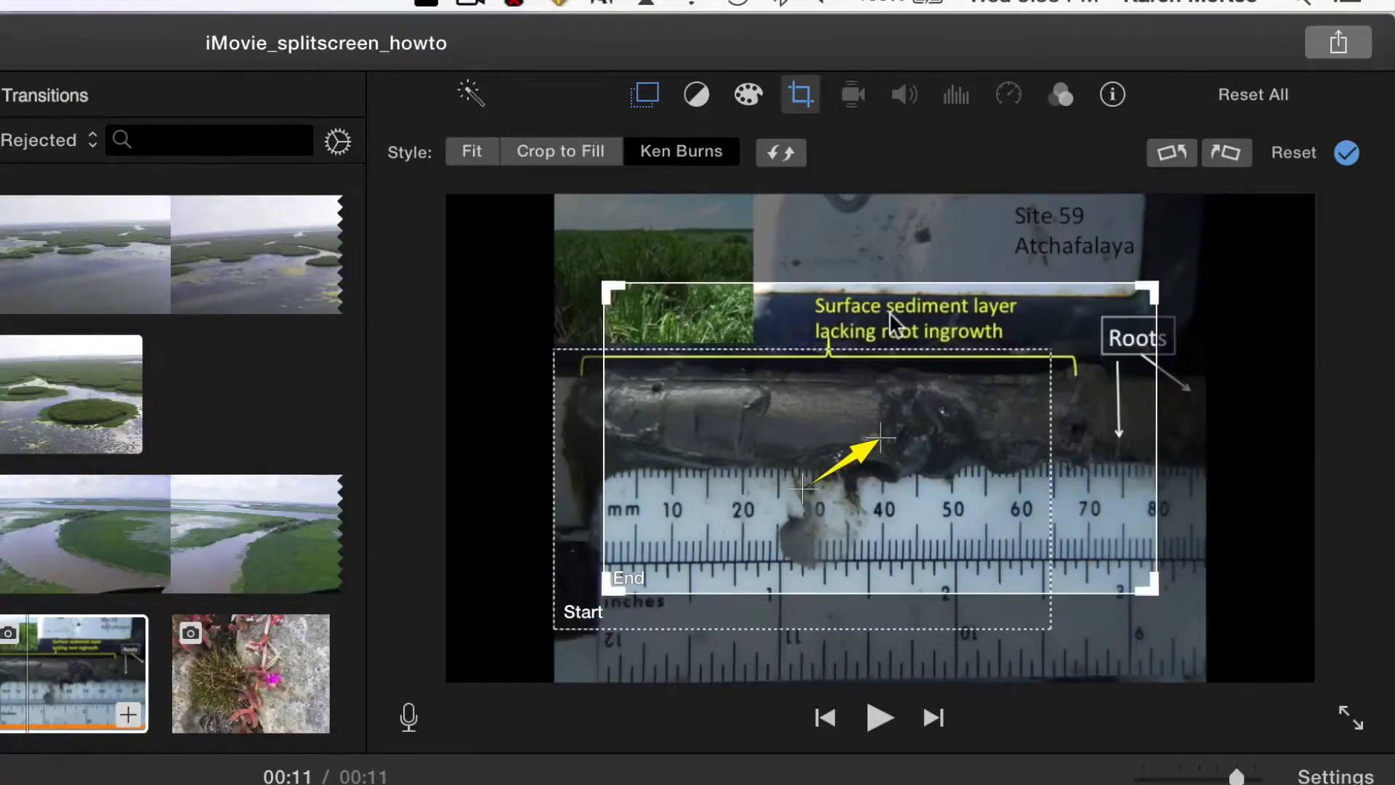
left_click_drag(894, 312, 930, 302)
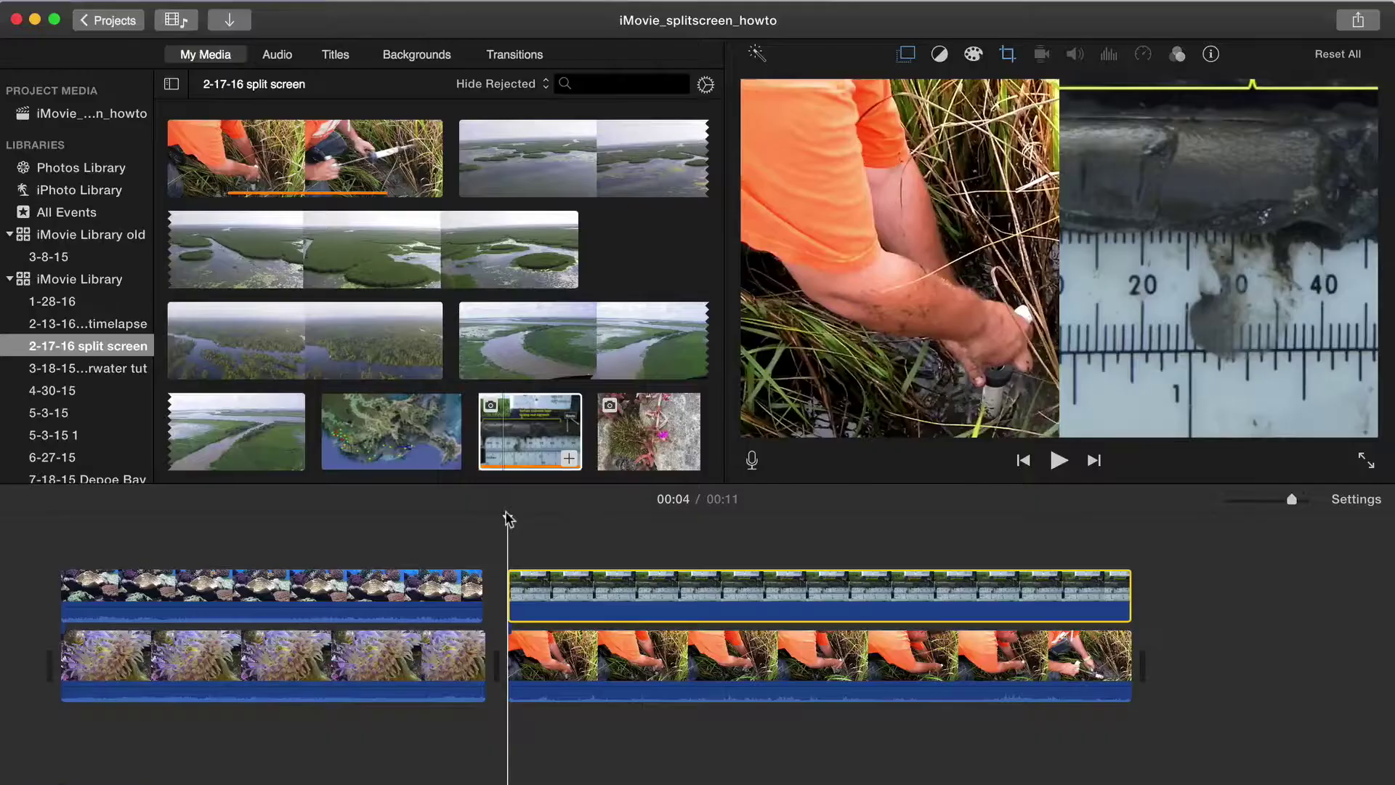
key("space")
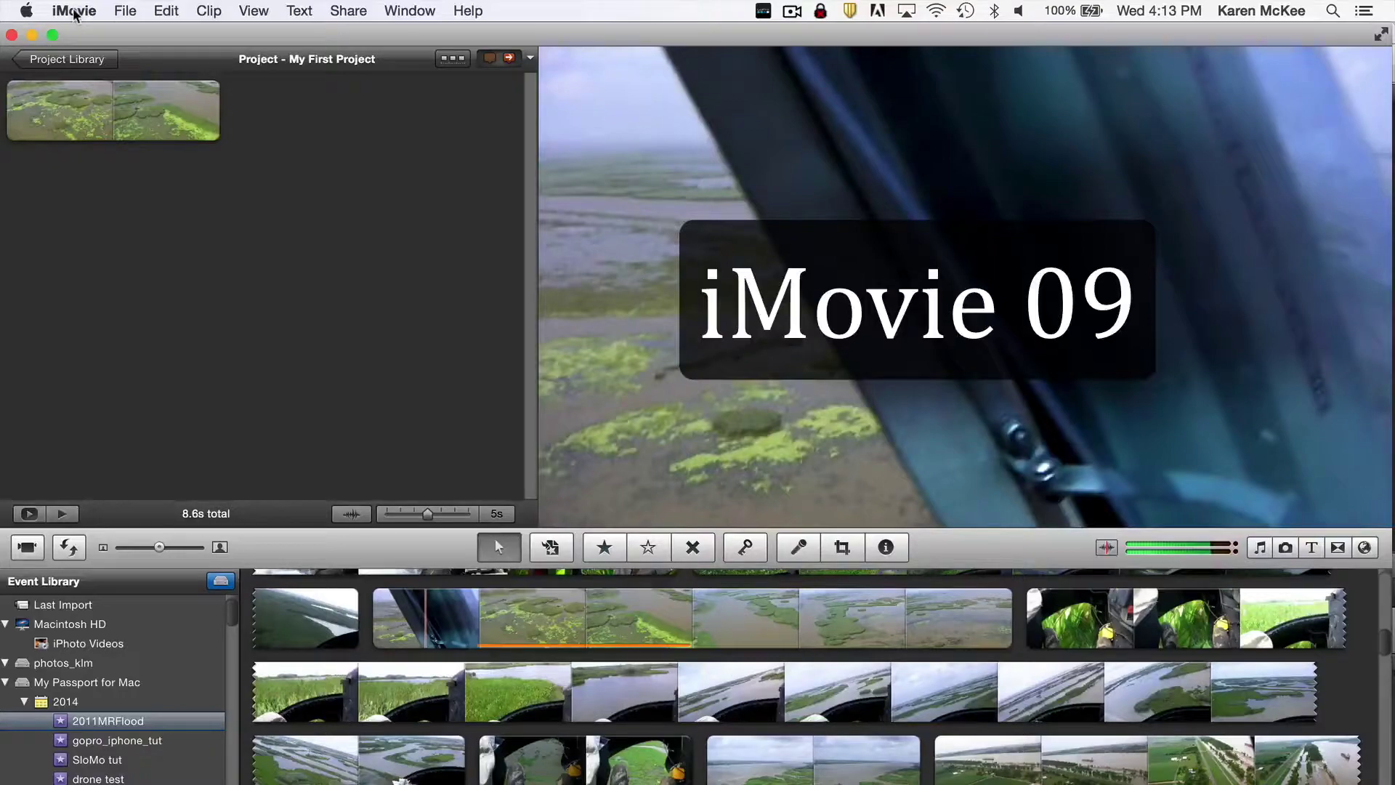
left_click(74, 10)
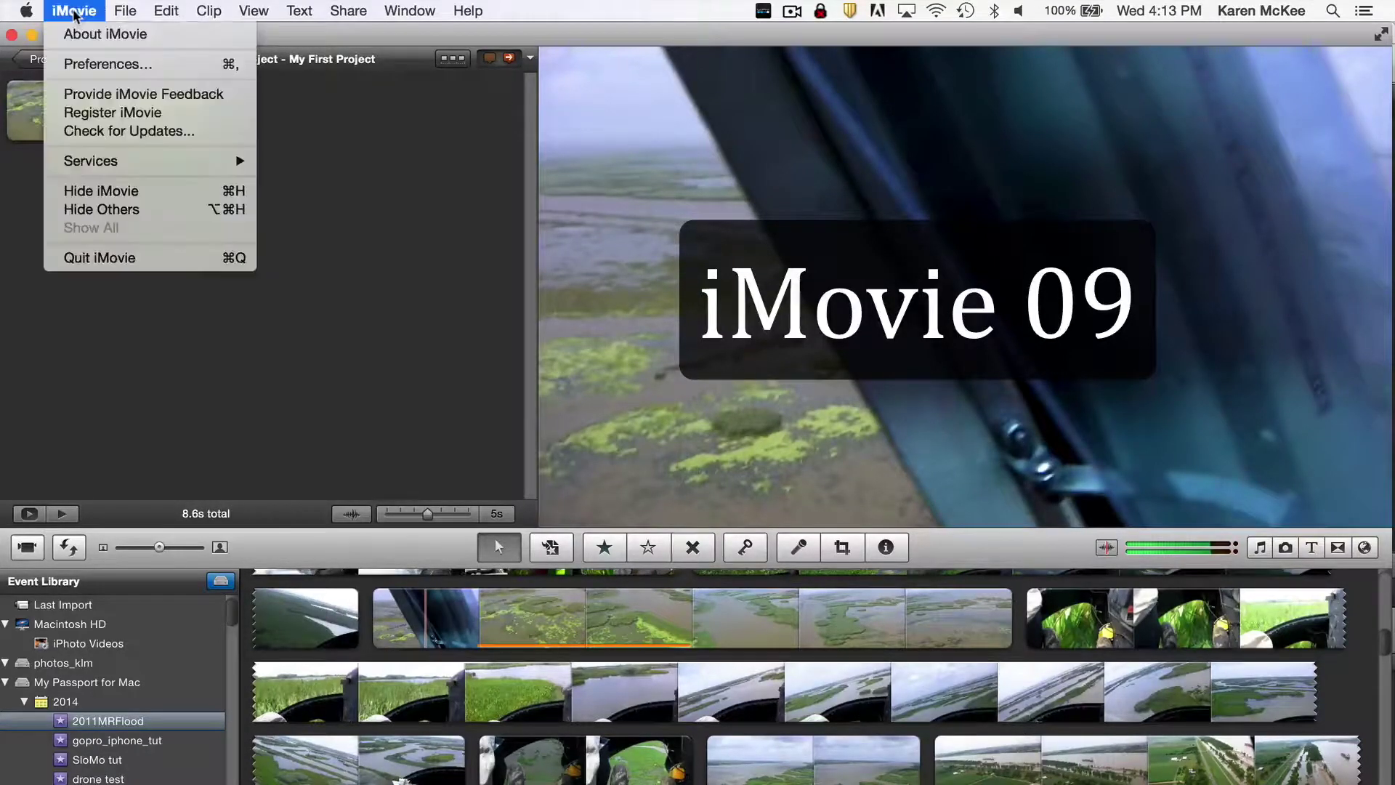
left_click(83, 62)
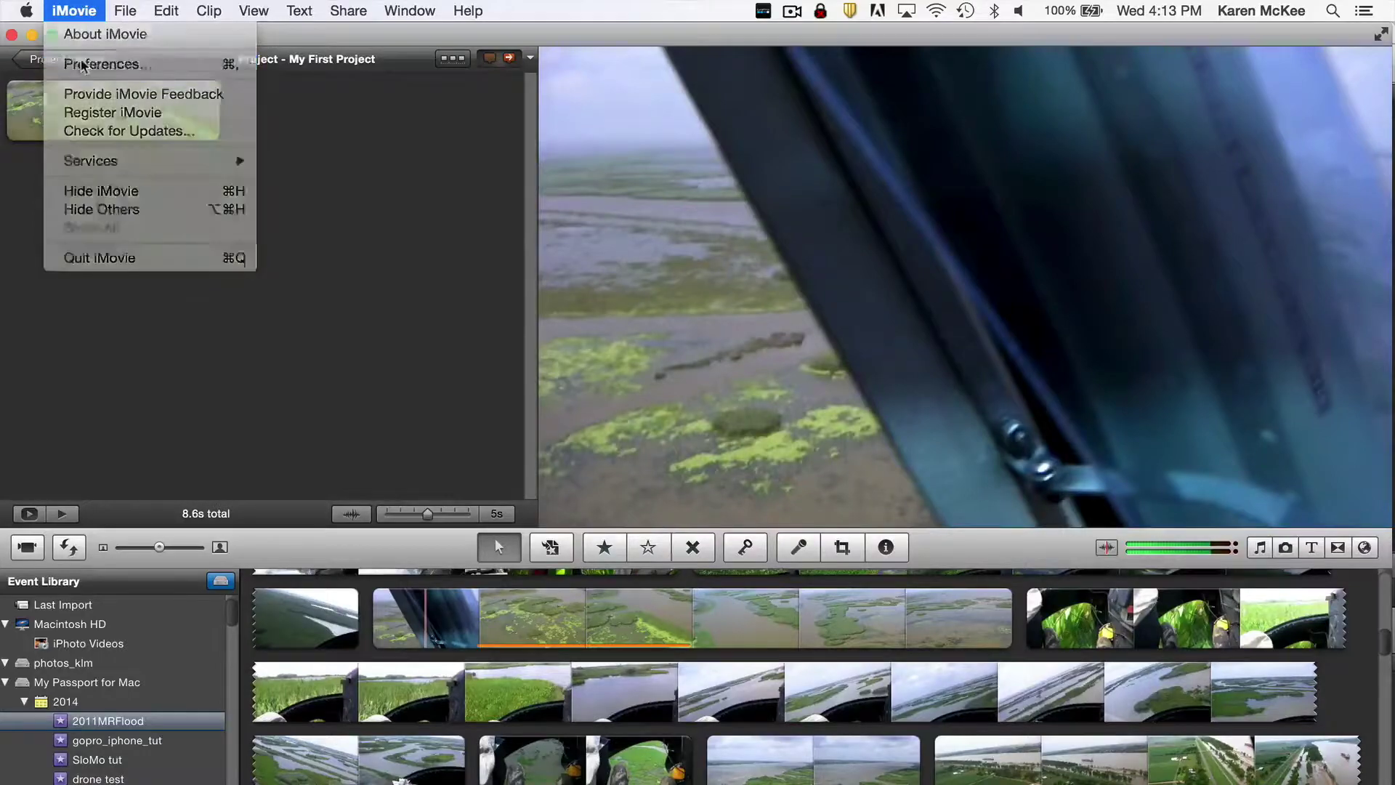
left_click(492, 123)
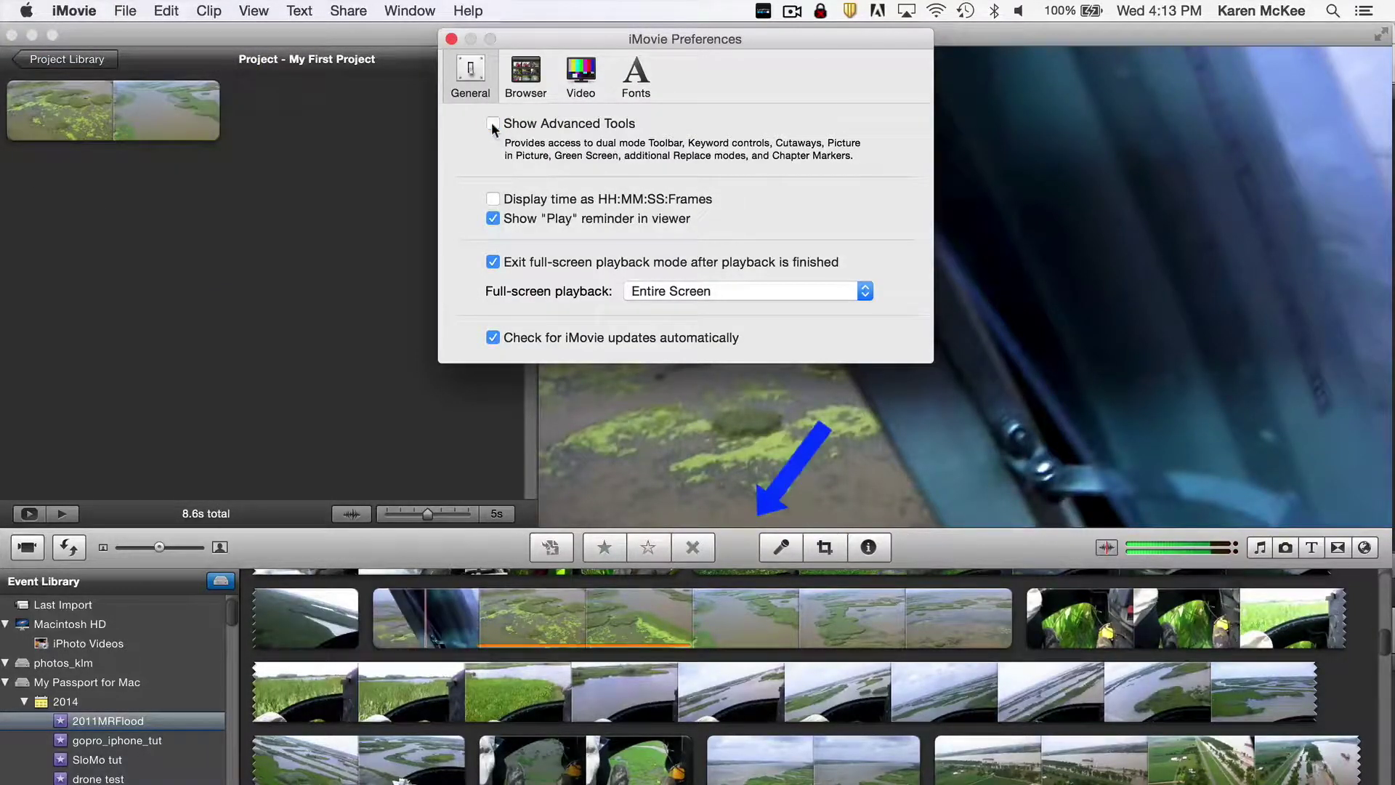
left_click(492, 125)
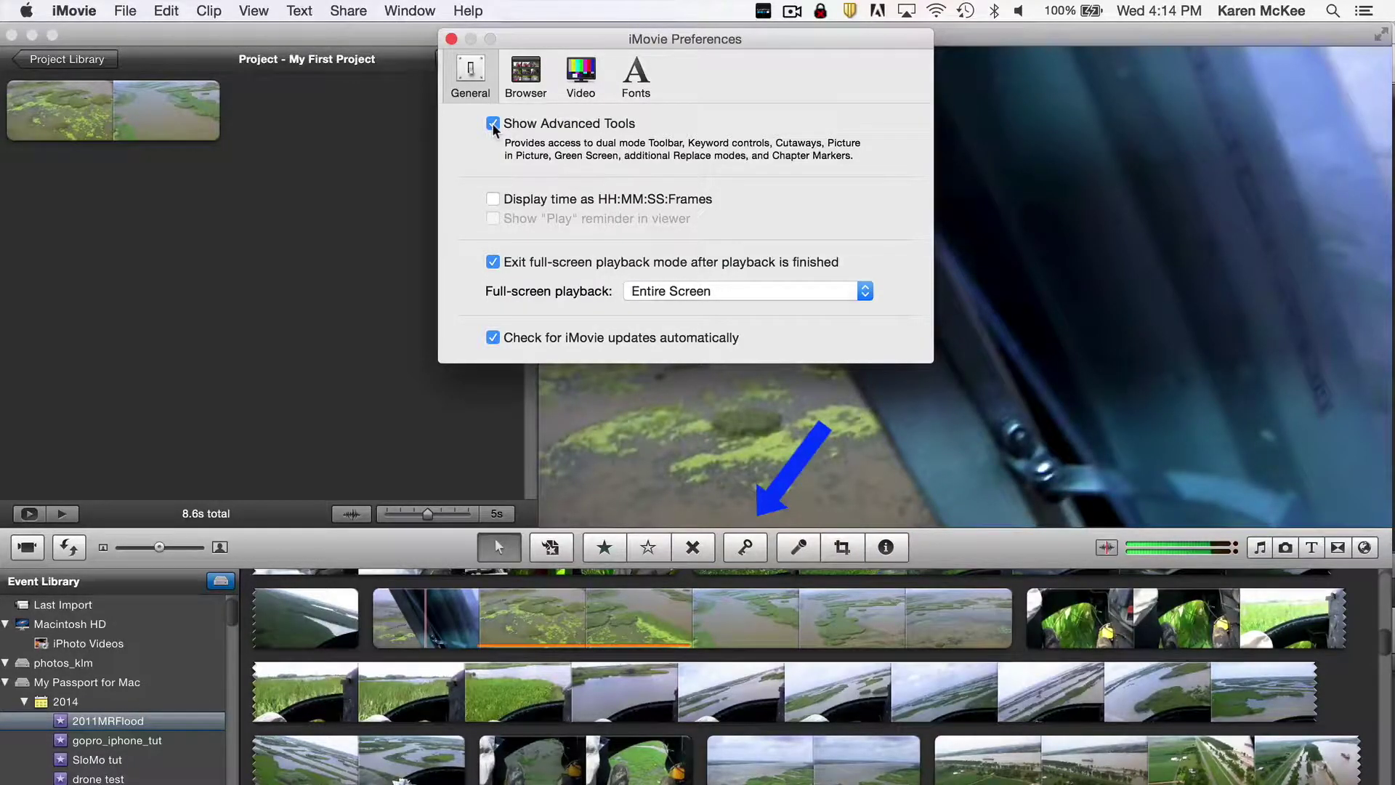
left_click(451, 39)
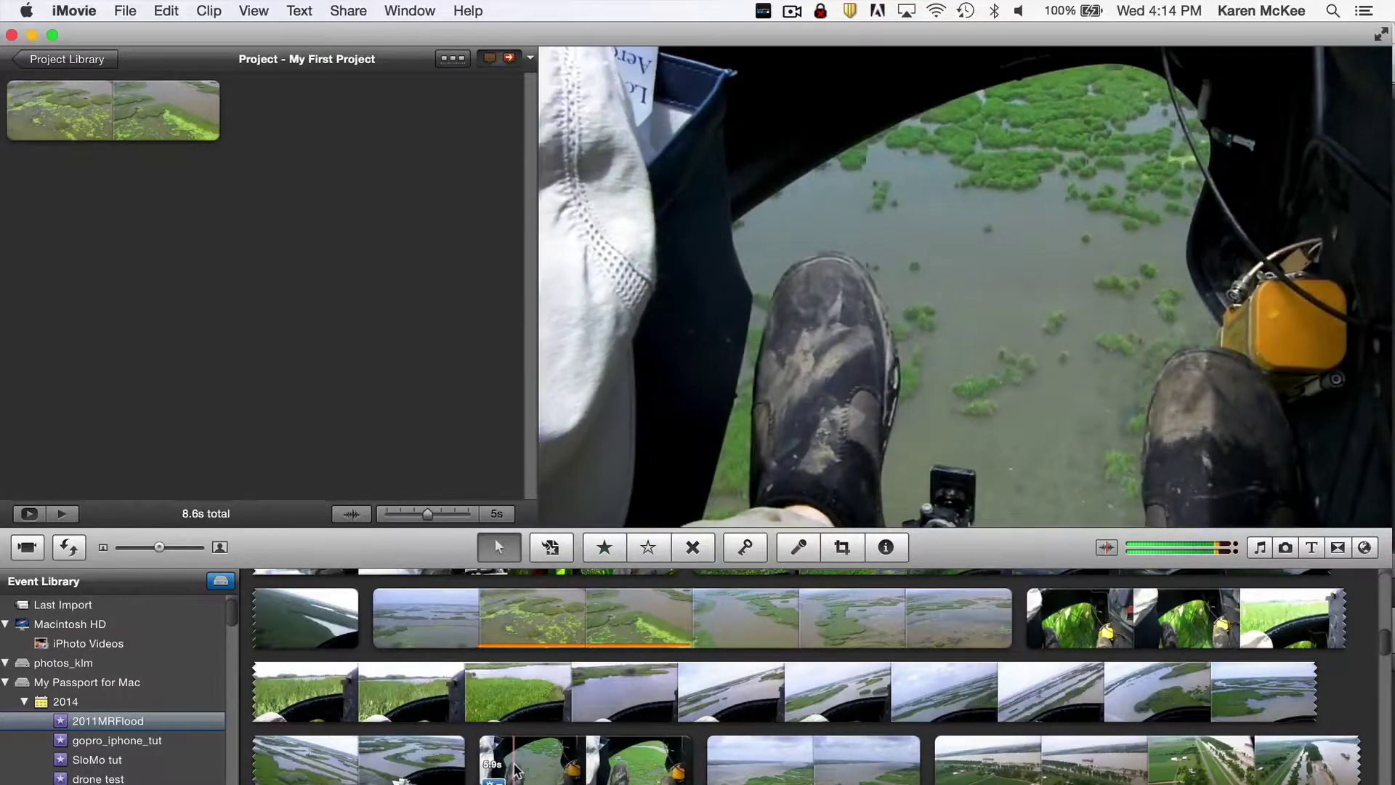
Drop a 4.3-second range of the helicopter boots clip onto the marsh clip as Side by Side
left_click_drag(514, 770, 675, 768)
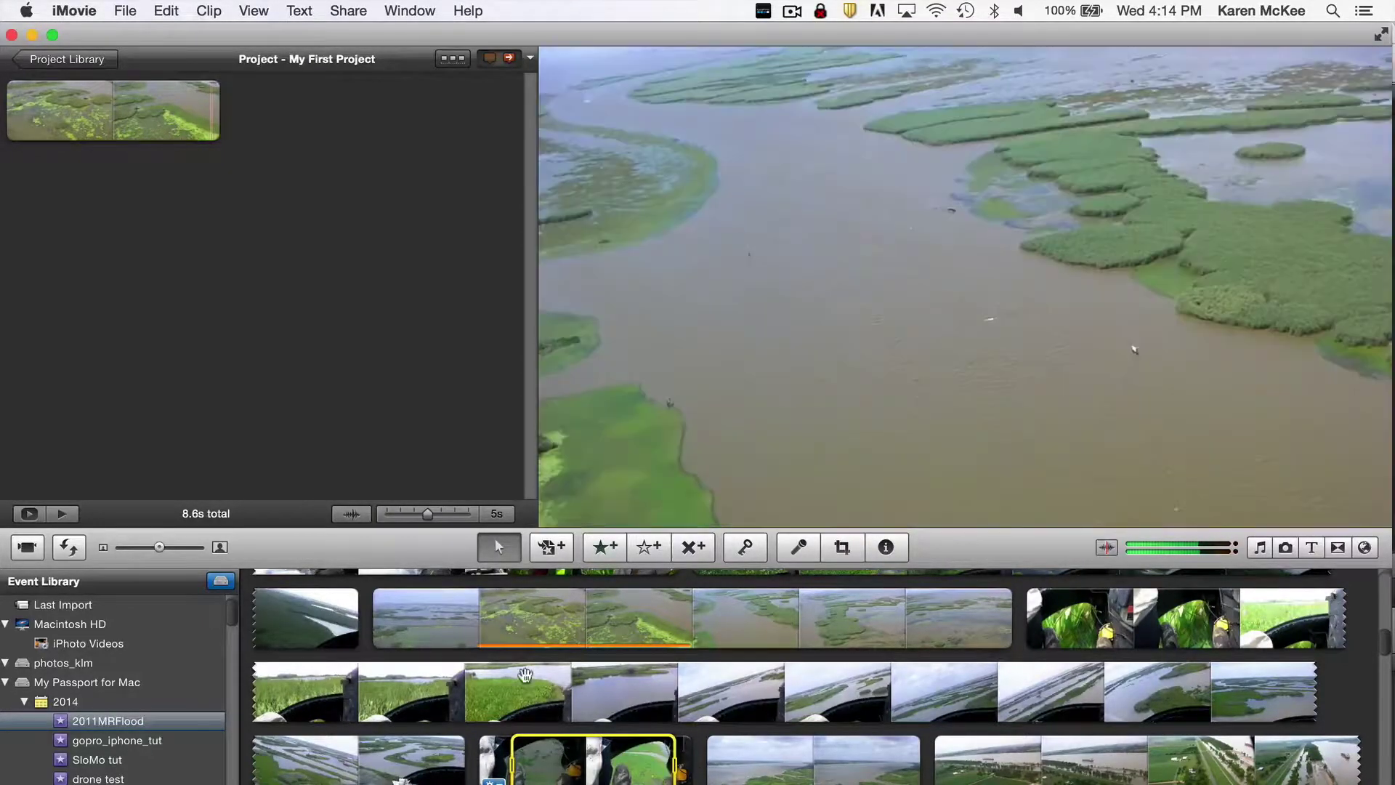
mouse_move(525, 674)
left_mouse_down()
mouse_move(467, 574)
mouse_move(353, 473)
mouse_move(248, 346)
mouse_move(142, 170)
mouse_move(133, 107)
mouse_move(166, 111)
left_mouse_up()
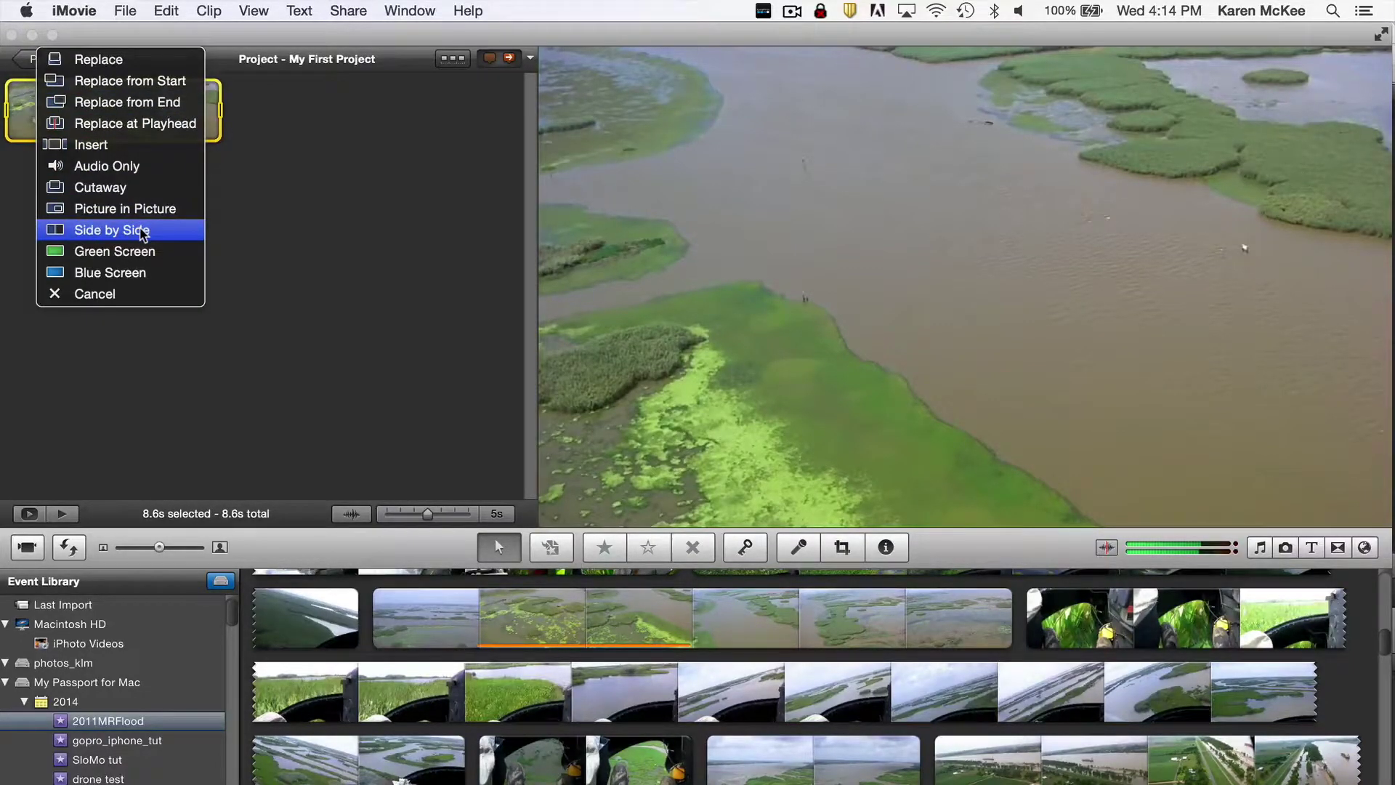
left_click(144, 231)
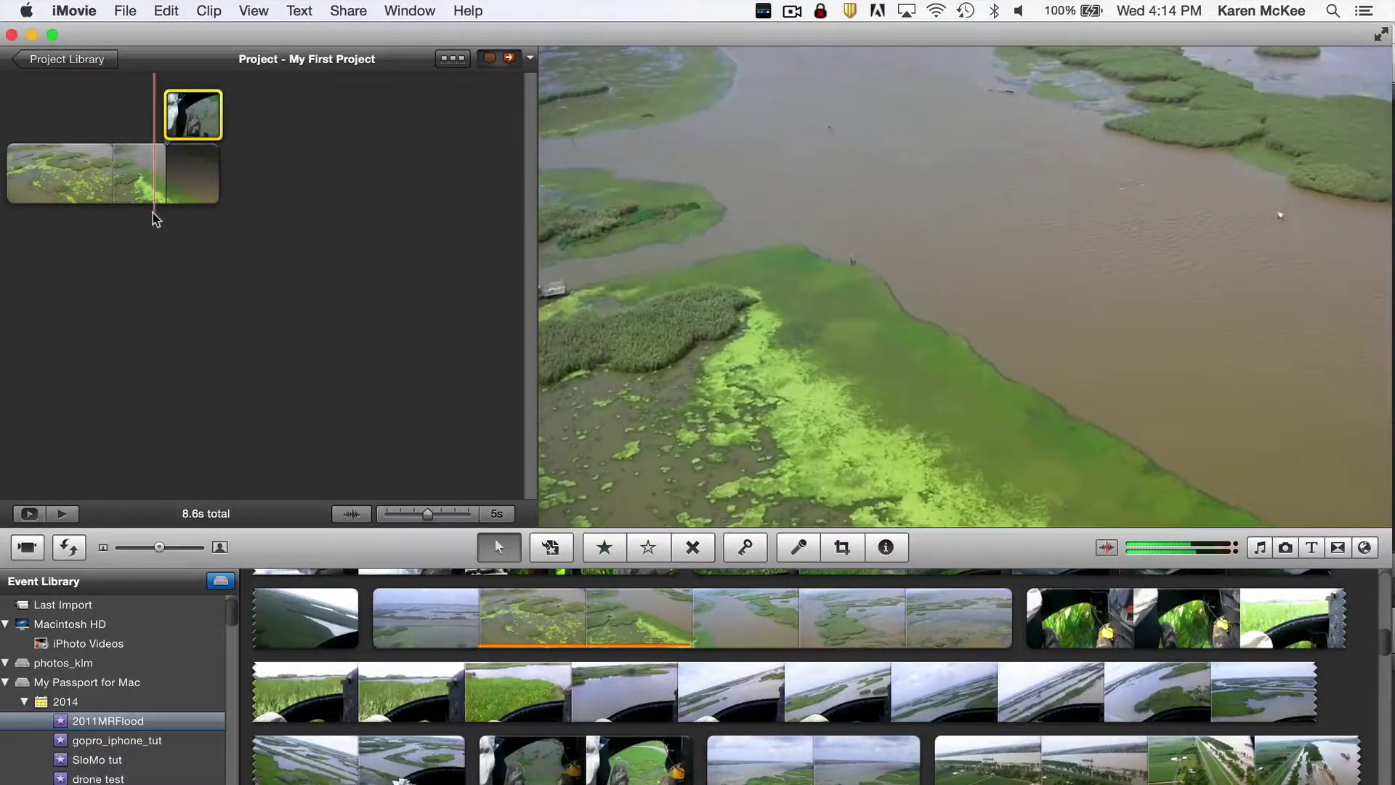
Play the side-by-side result, then slightly widen the marked range of the pink anemone clip
key("space")
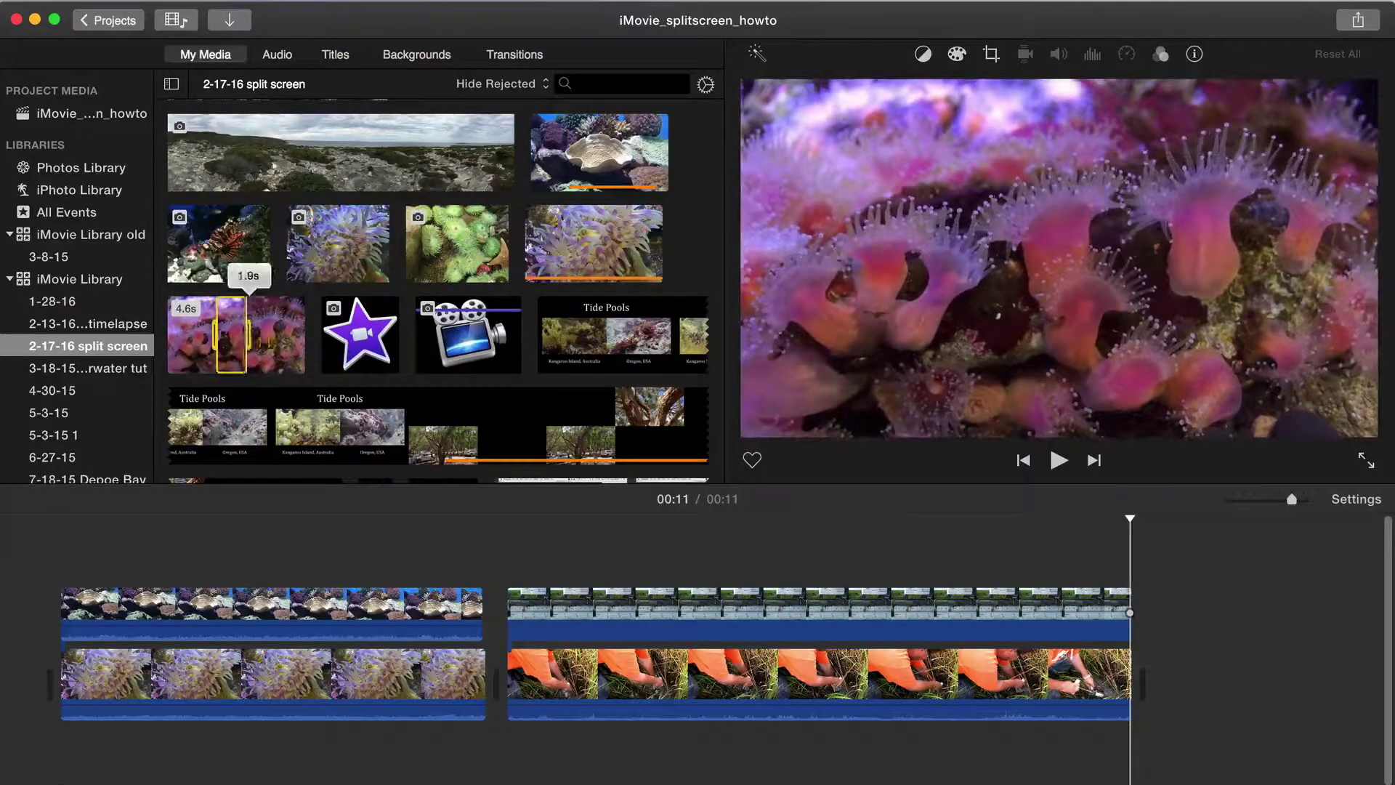
left_click_drag(295, 349, 215, 476)
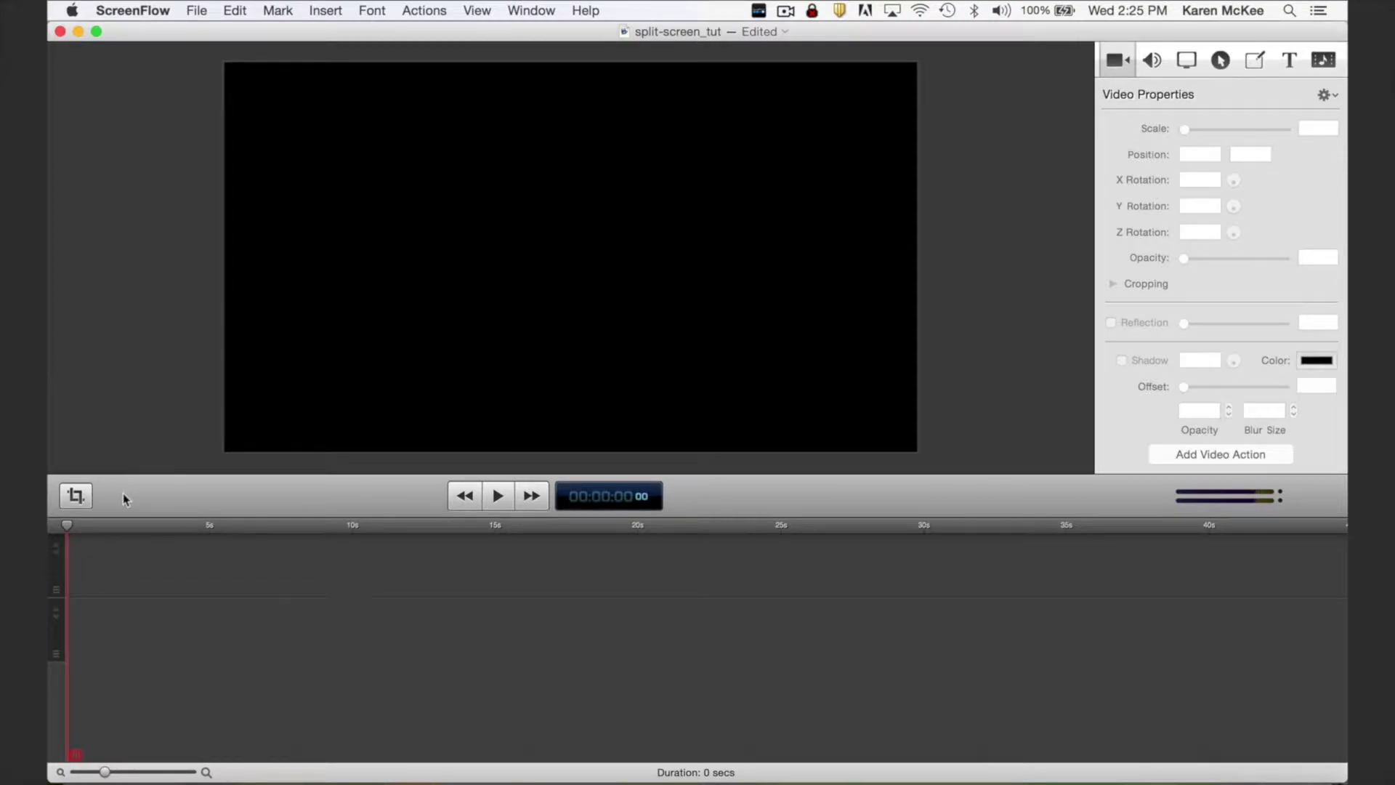
Keep the empty project's canvas at 1920 × 1080 and show the imported media library
left_click(76, 496)
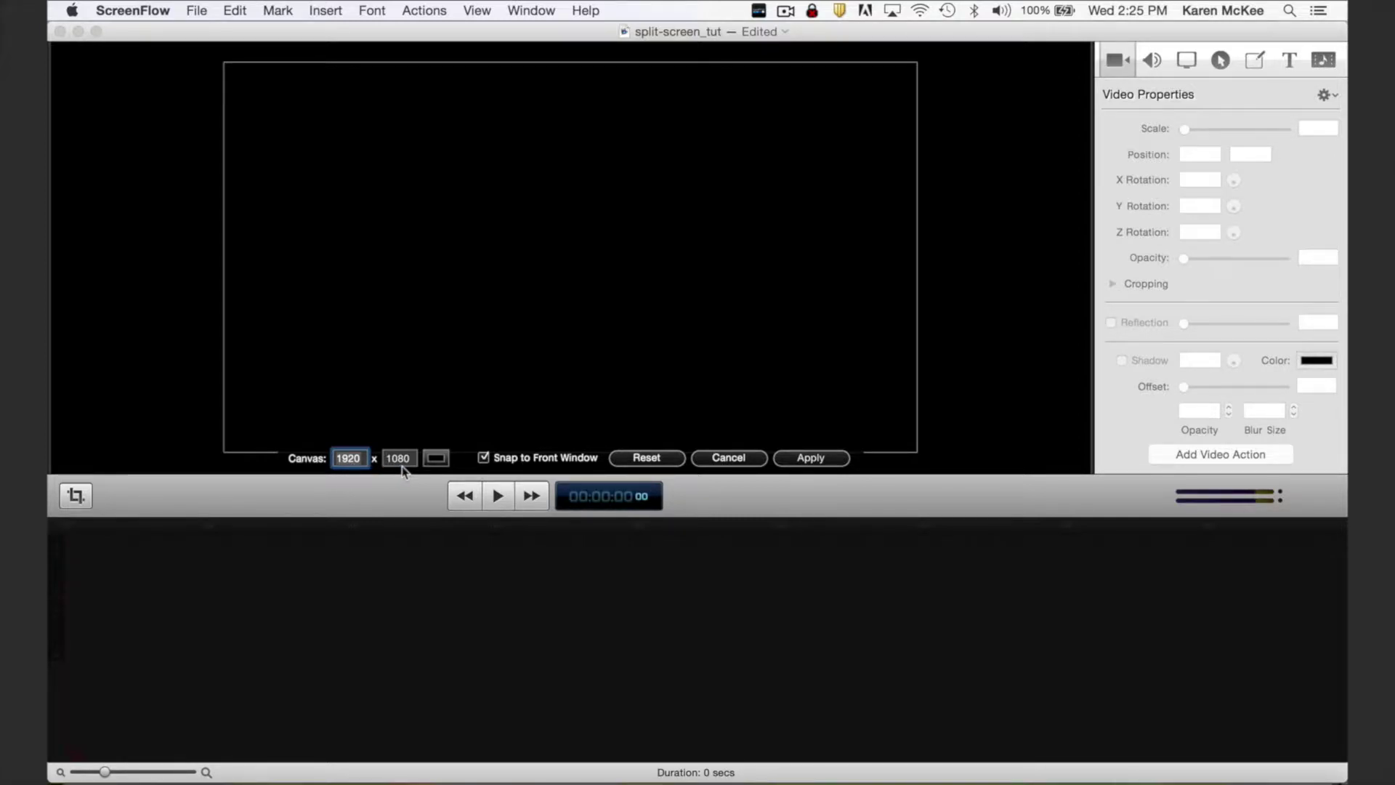
left_click(814, 457)
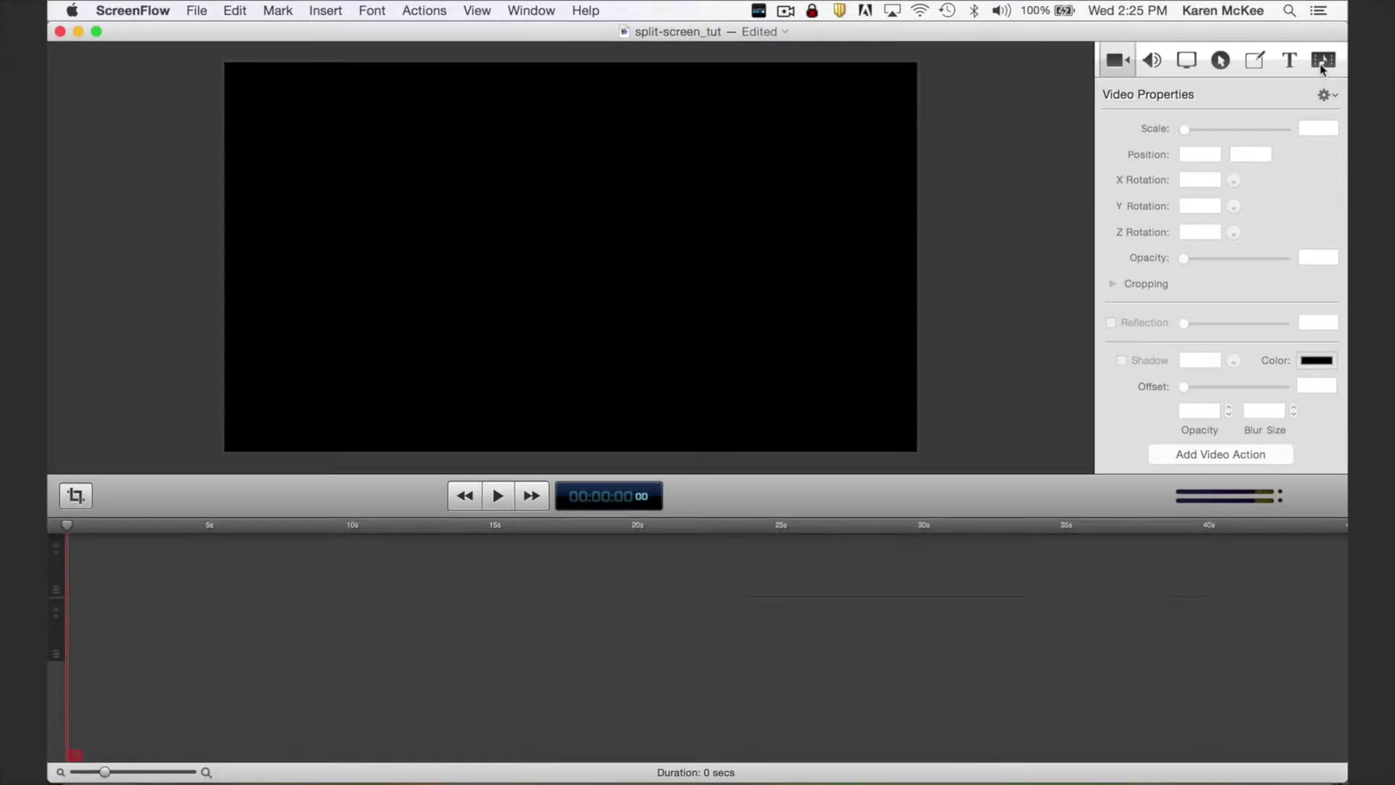
left_click(1323, 61)
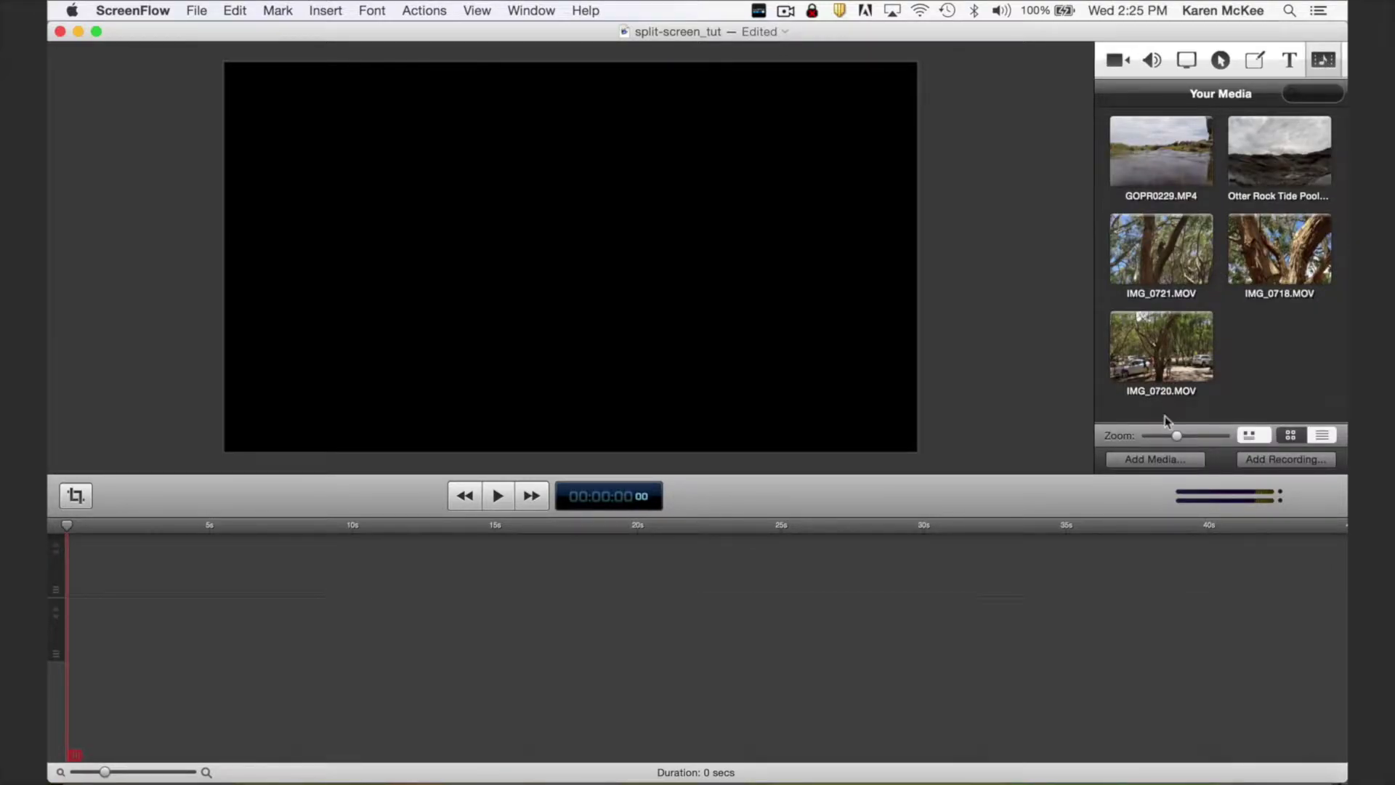
Cancel Add Media without adding anything, then place GOPR0229.MP4 at the start of the timeline
left_click(1155, 459)
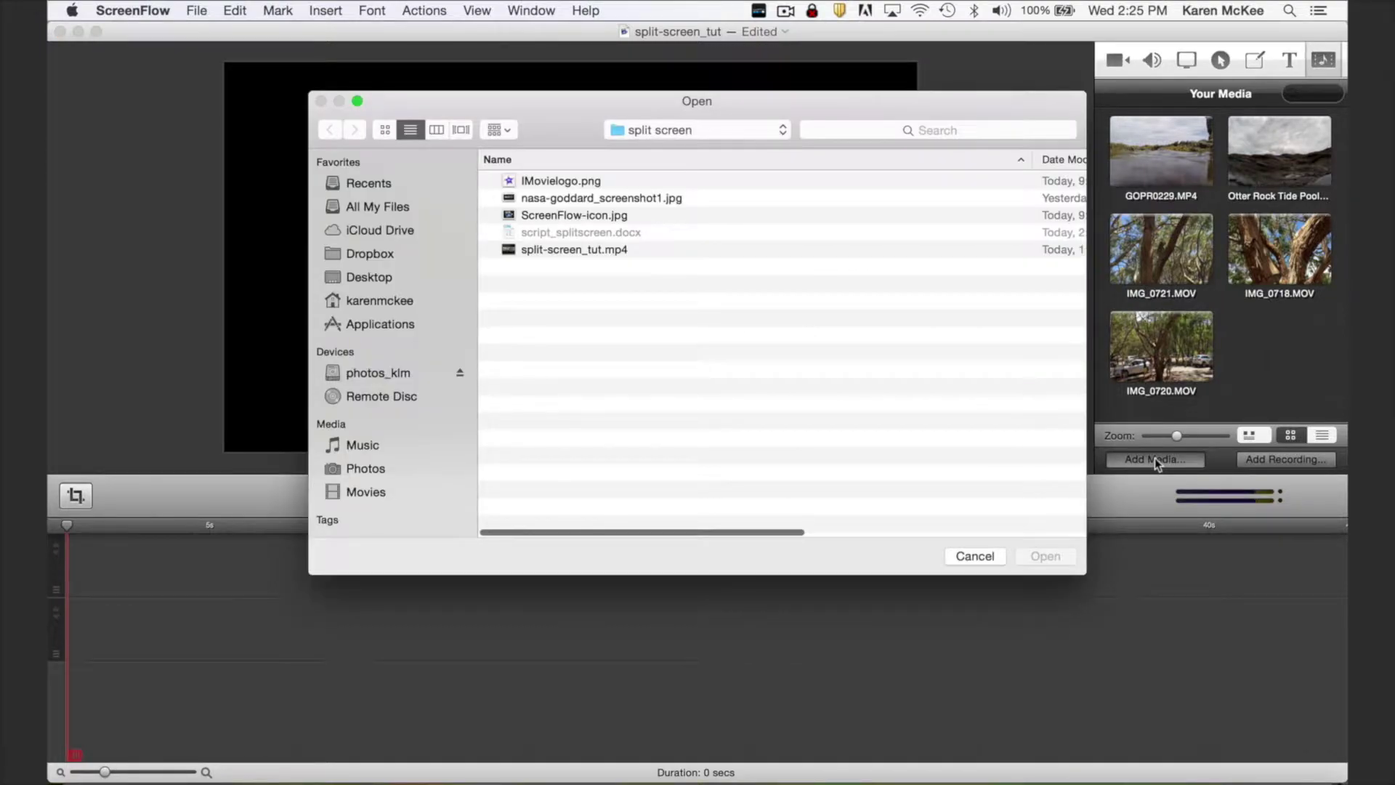
left_click(977, 557)
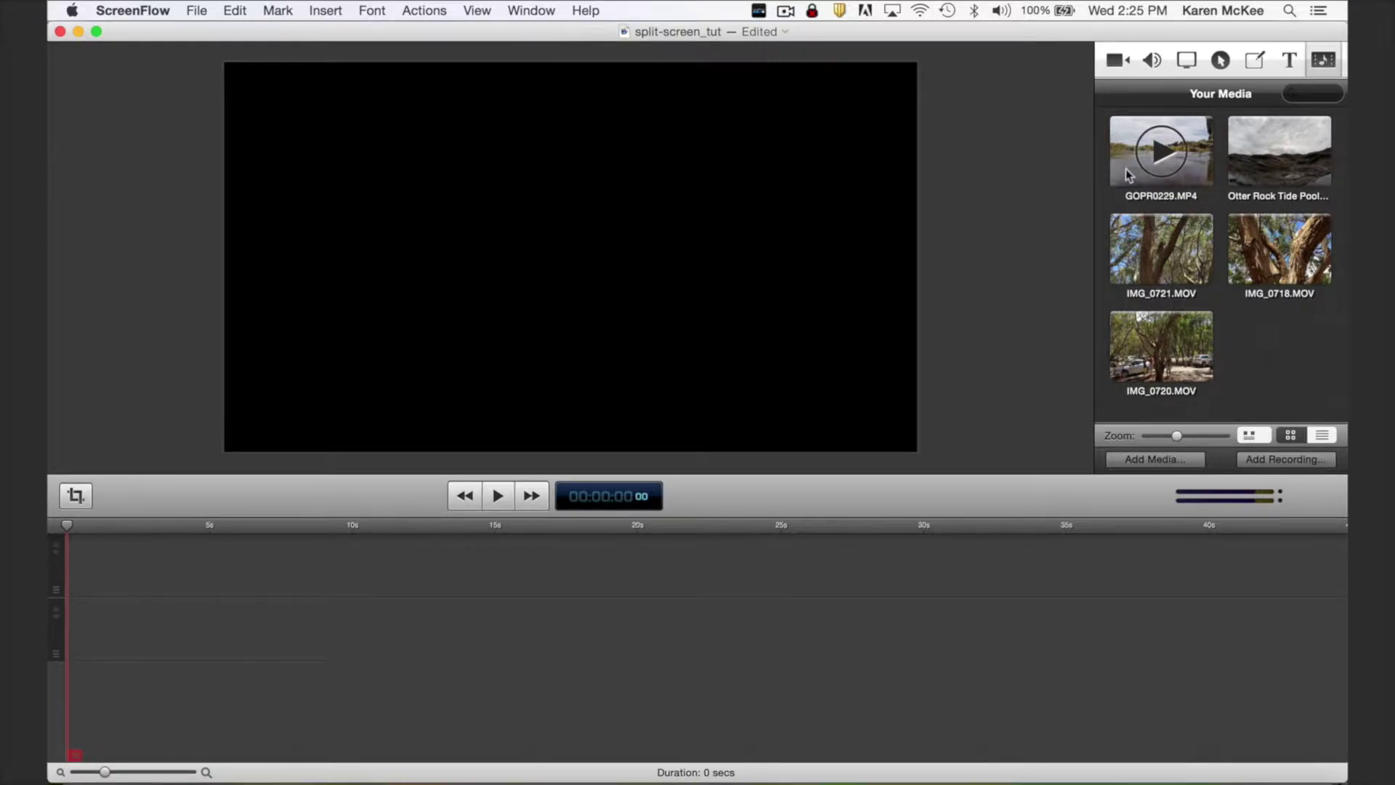
left_click_drag(1126, 168, 72, 574)
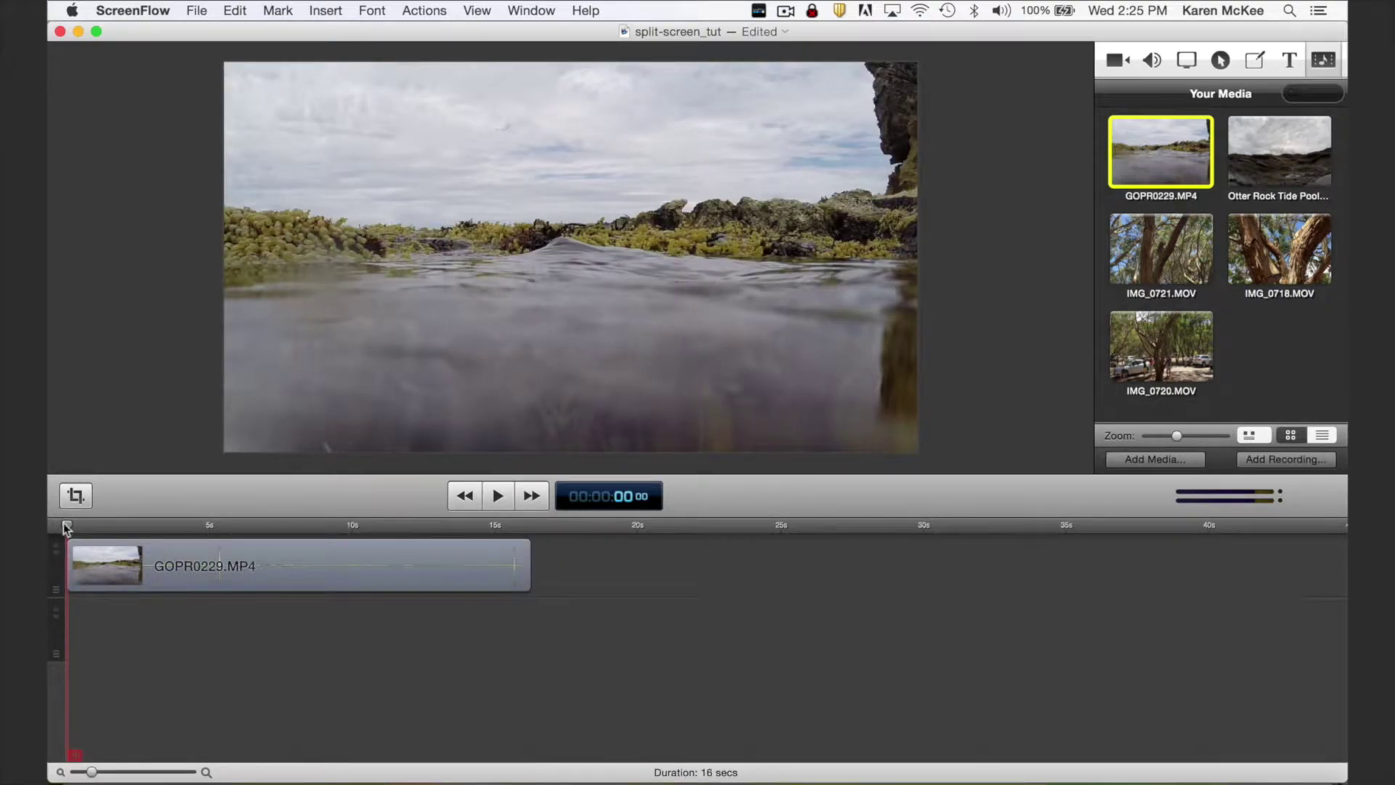
Move GOPR0229.MP4 down a track, add Otter Rock Tide Pools.mp4 above, and trim it short
left_click_drag(66, 526, 246, 607)
left_click(246, 542)
left_click(1272, 158)
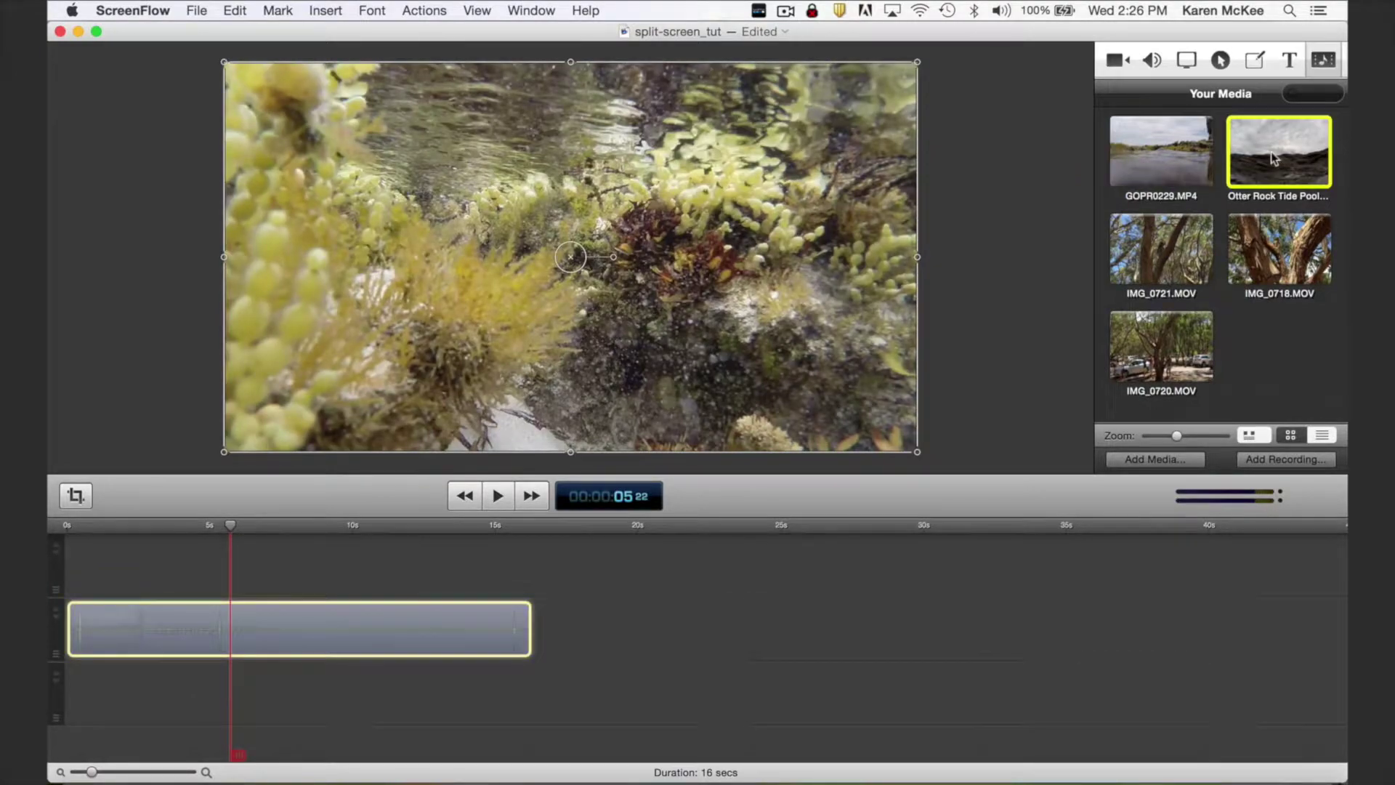
left_click_drag(1272, 158, 294, 558)
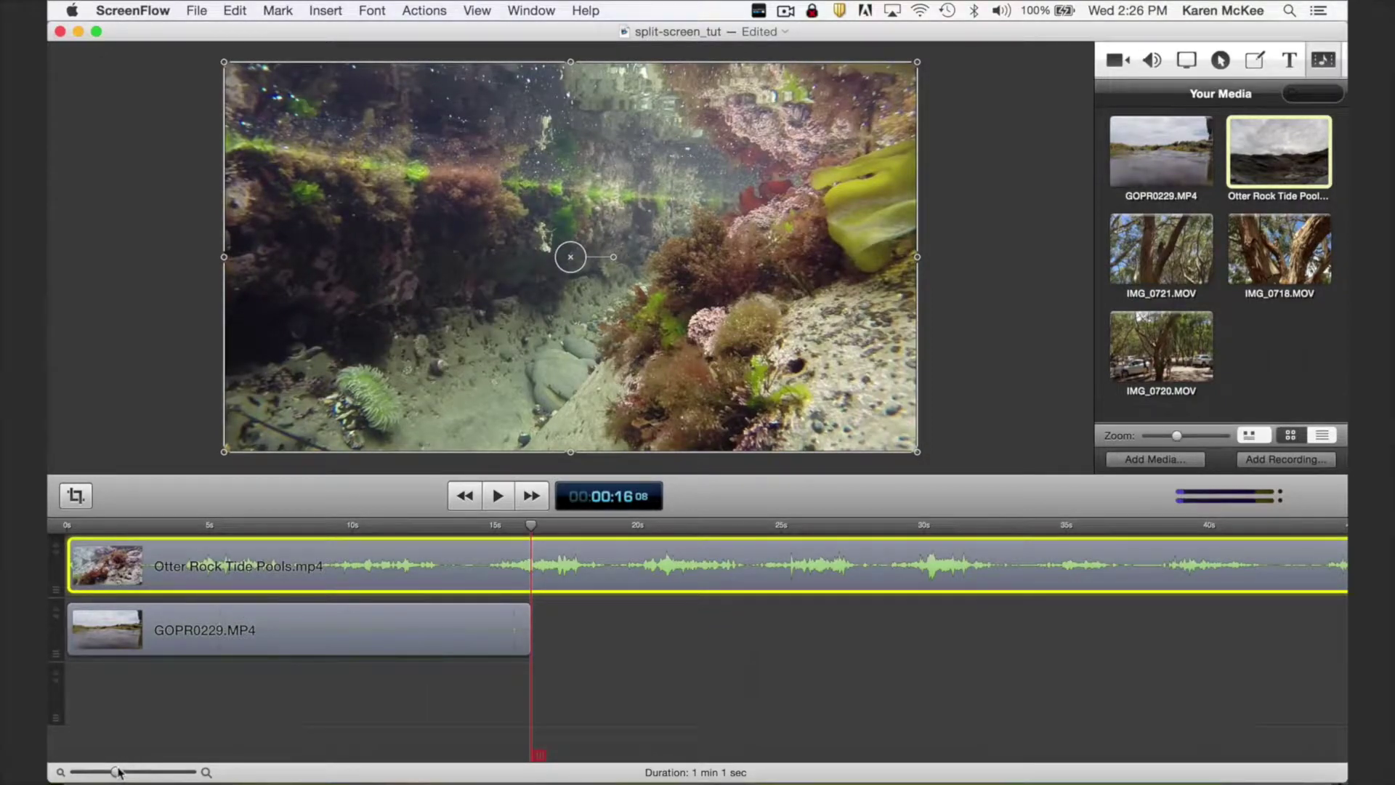
left_click_drag(118, 772, 110, 772)
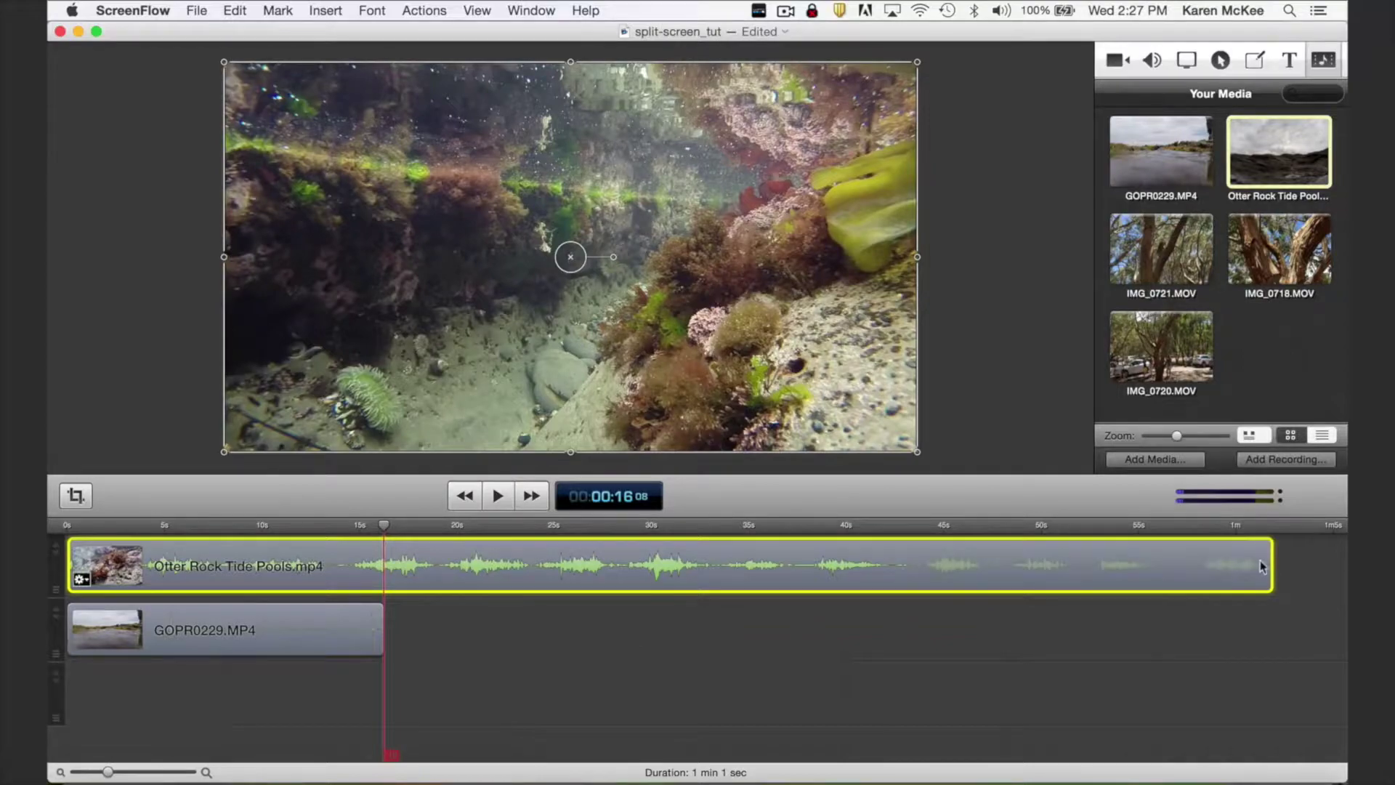
left_click_drag(1270, 562, 384, 582)
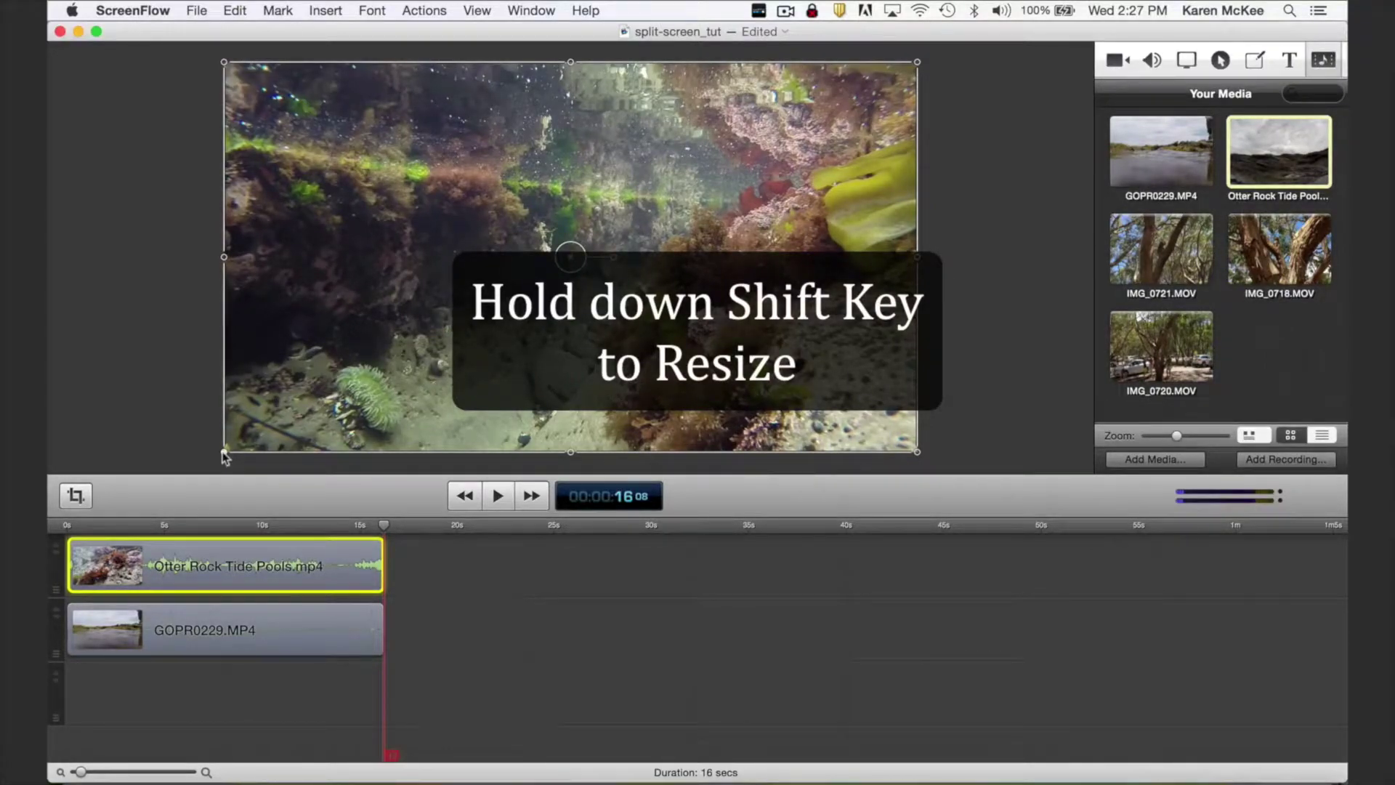
Shrink both clips to half size and center them side by side, GOPR0229 left, Otter Rock right
mouse_move(223, 452)
left_mouse_down()
mouse_move(538, 279)
mouse_move(550, 256)
left_mouse_up()
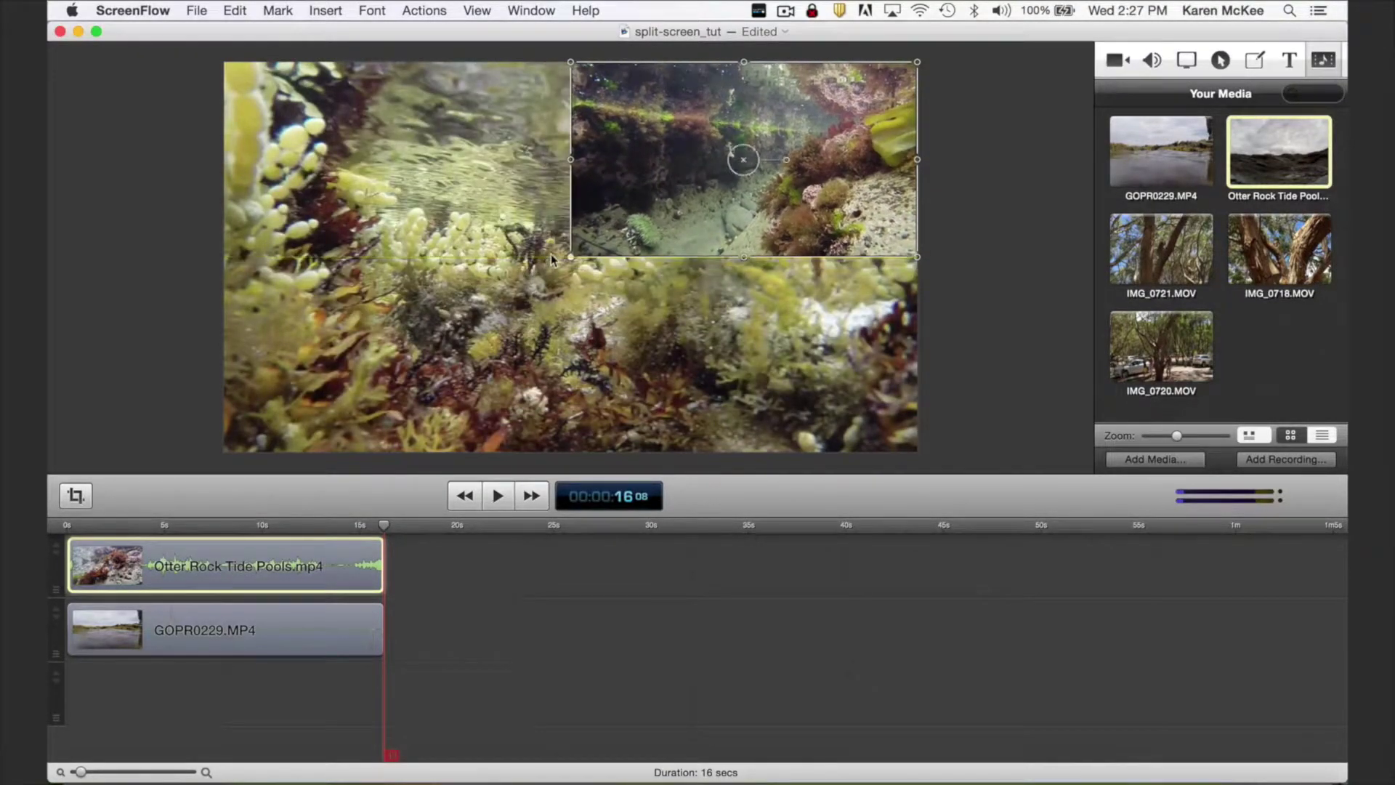
left_click(359, 614)
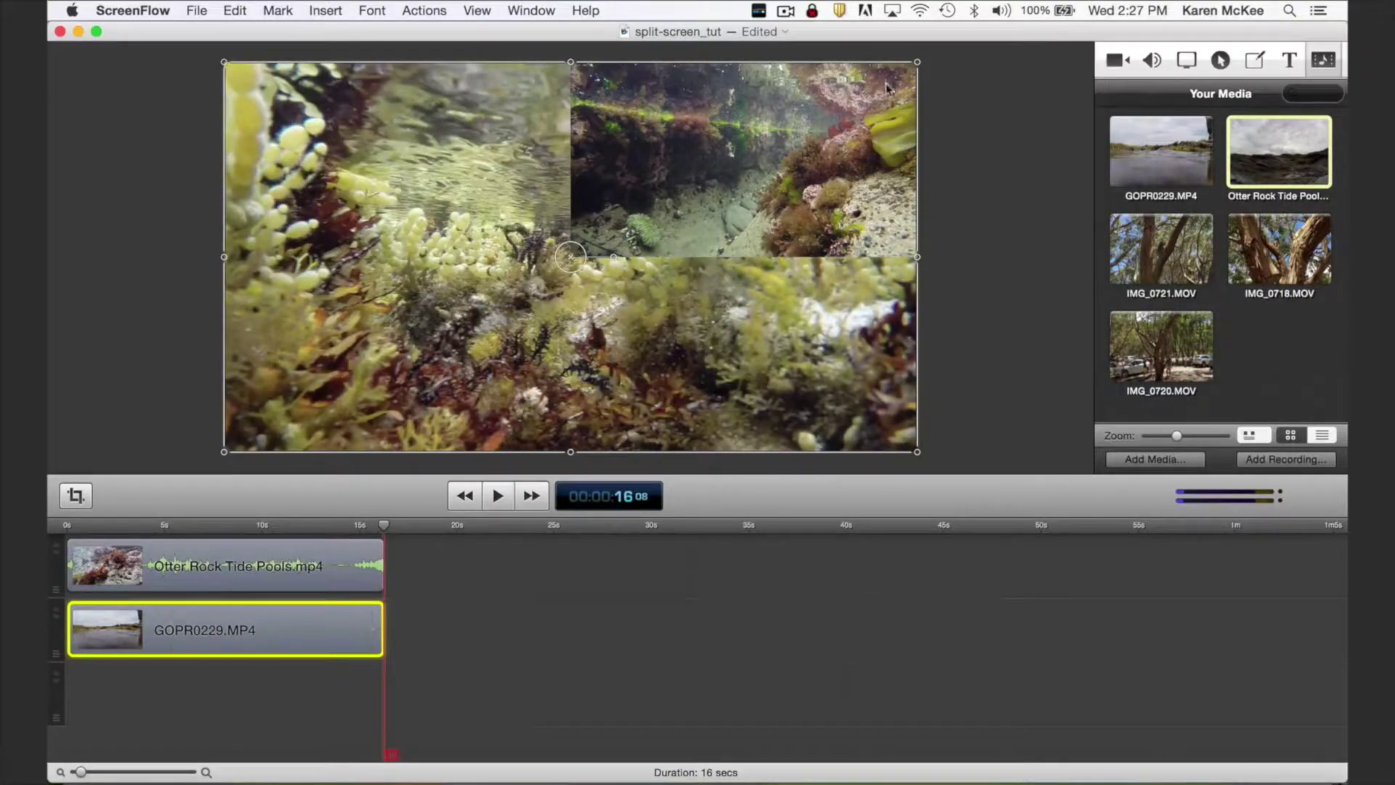
left_click_drag(919, 65, 568, 253)
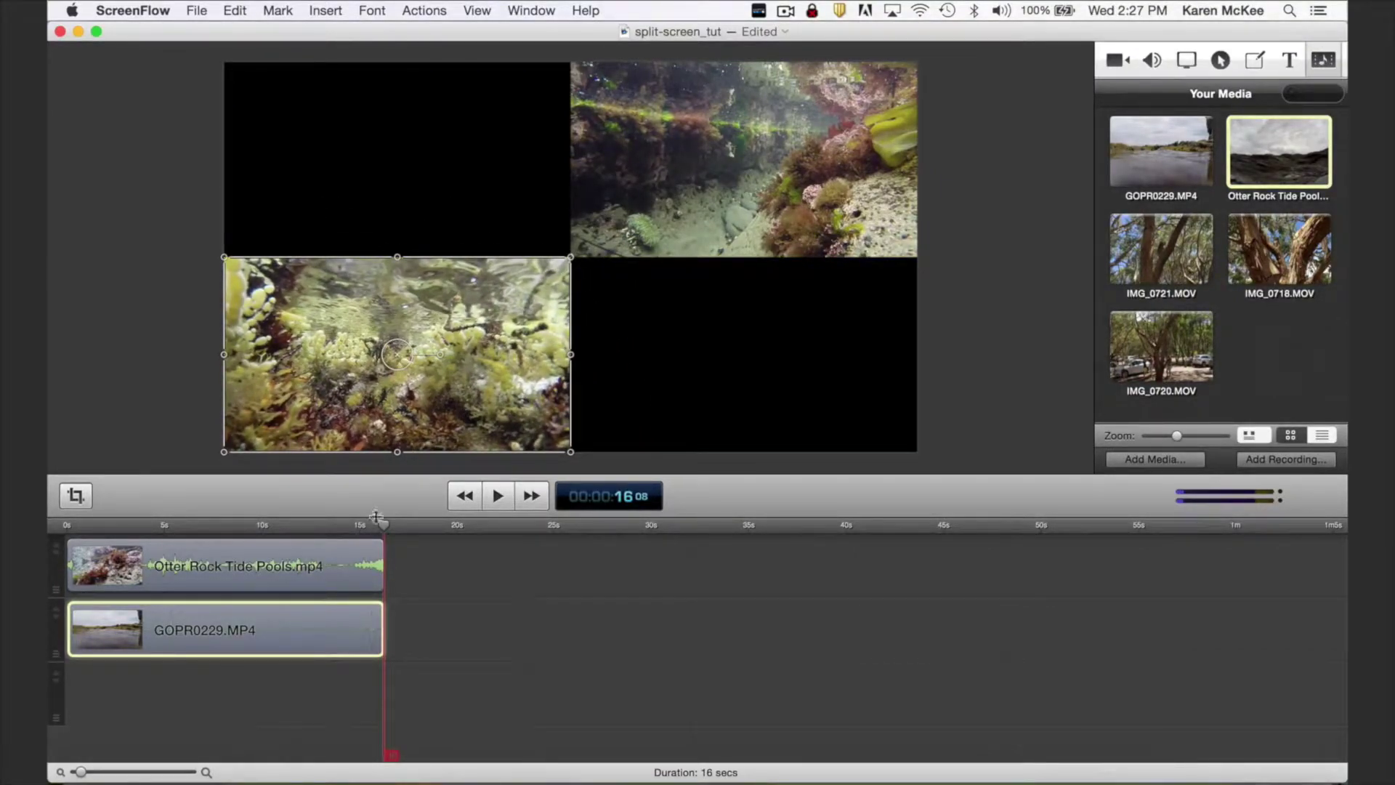
left_click_drag(384, 524, 191, 527)
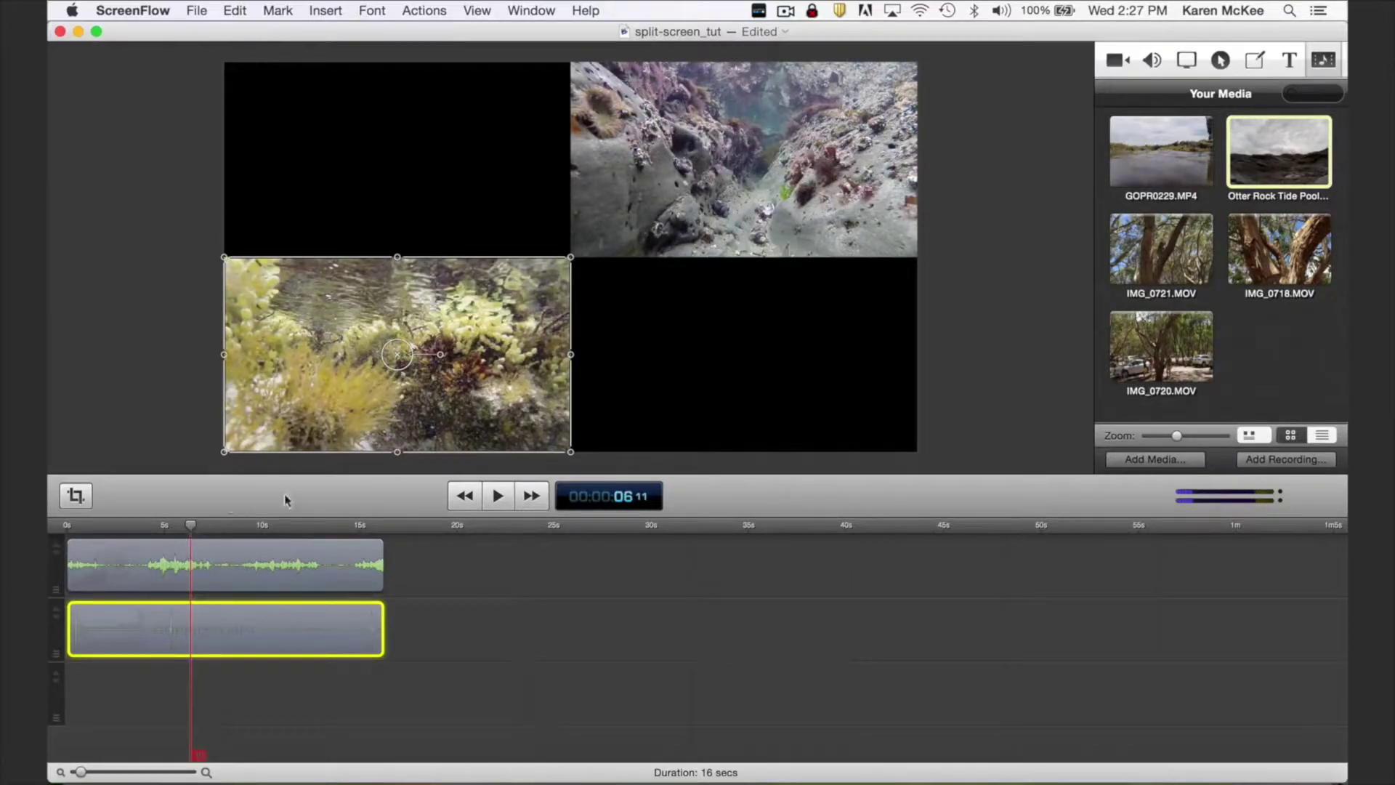
left_click_drag(440, 379, 453, 286)
left_click_drag(621, 248, 654, 325)
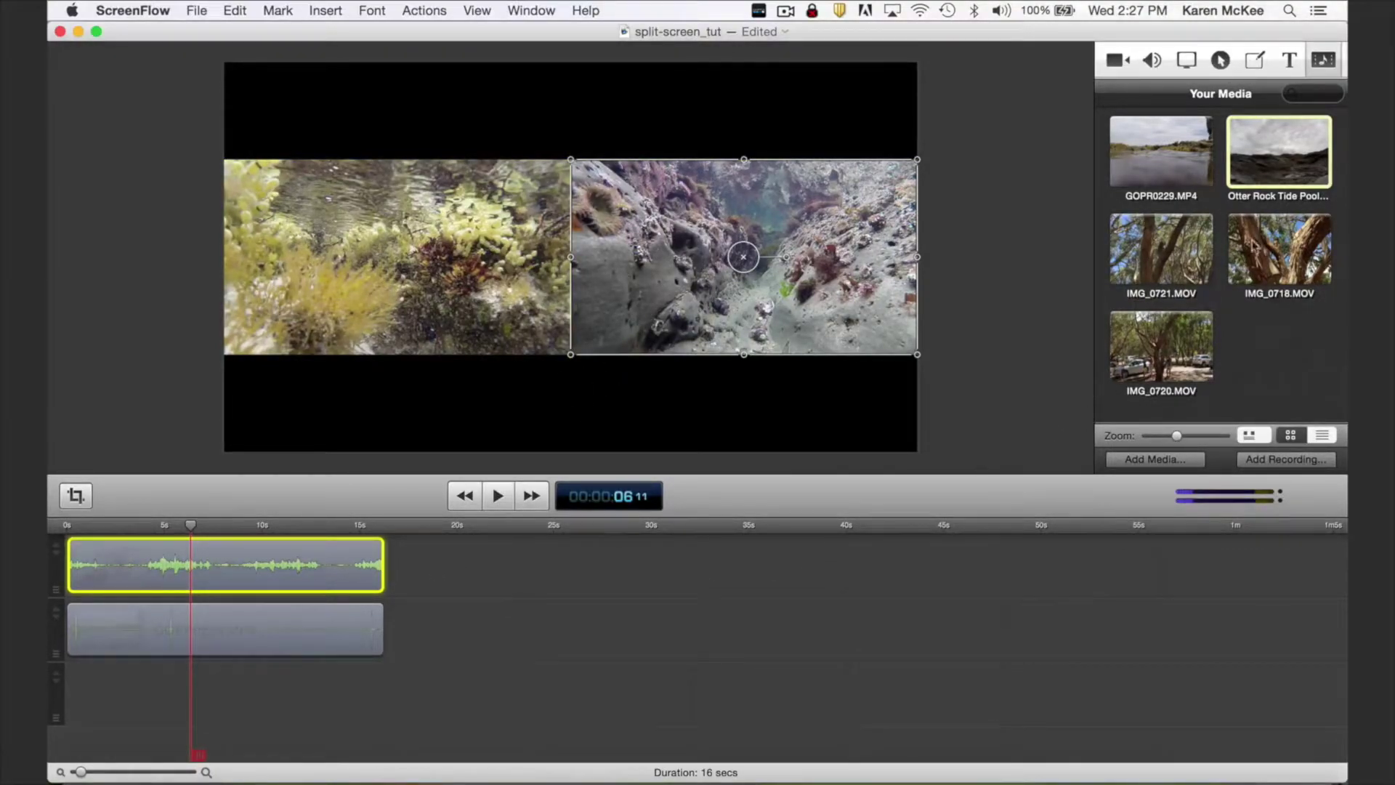
Add a 'Tide Pools' title at size 144 in the top black bar
left_click(1289, 61)
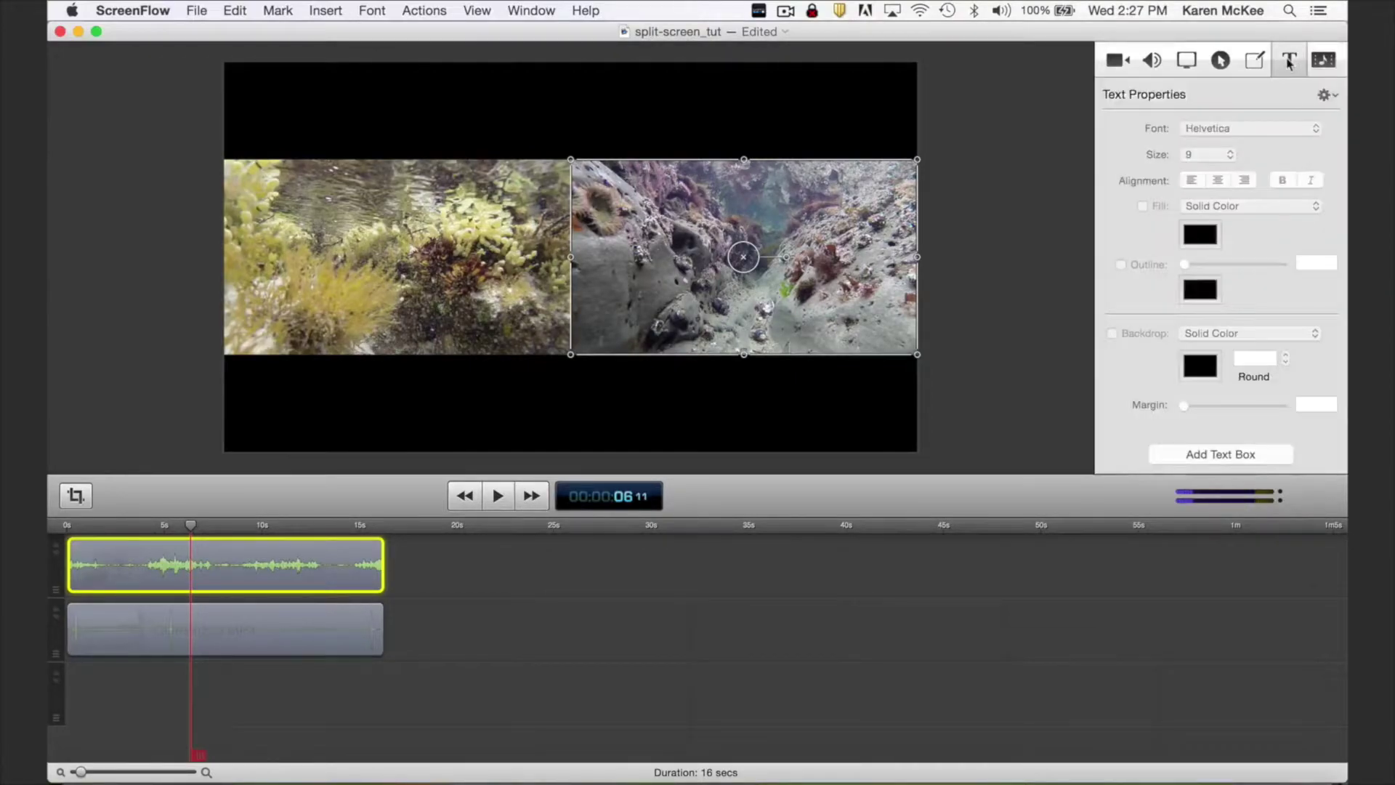
left_click(1204, 454)
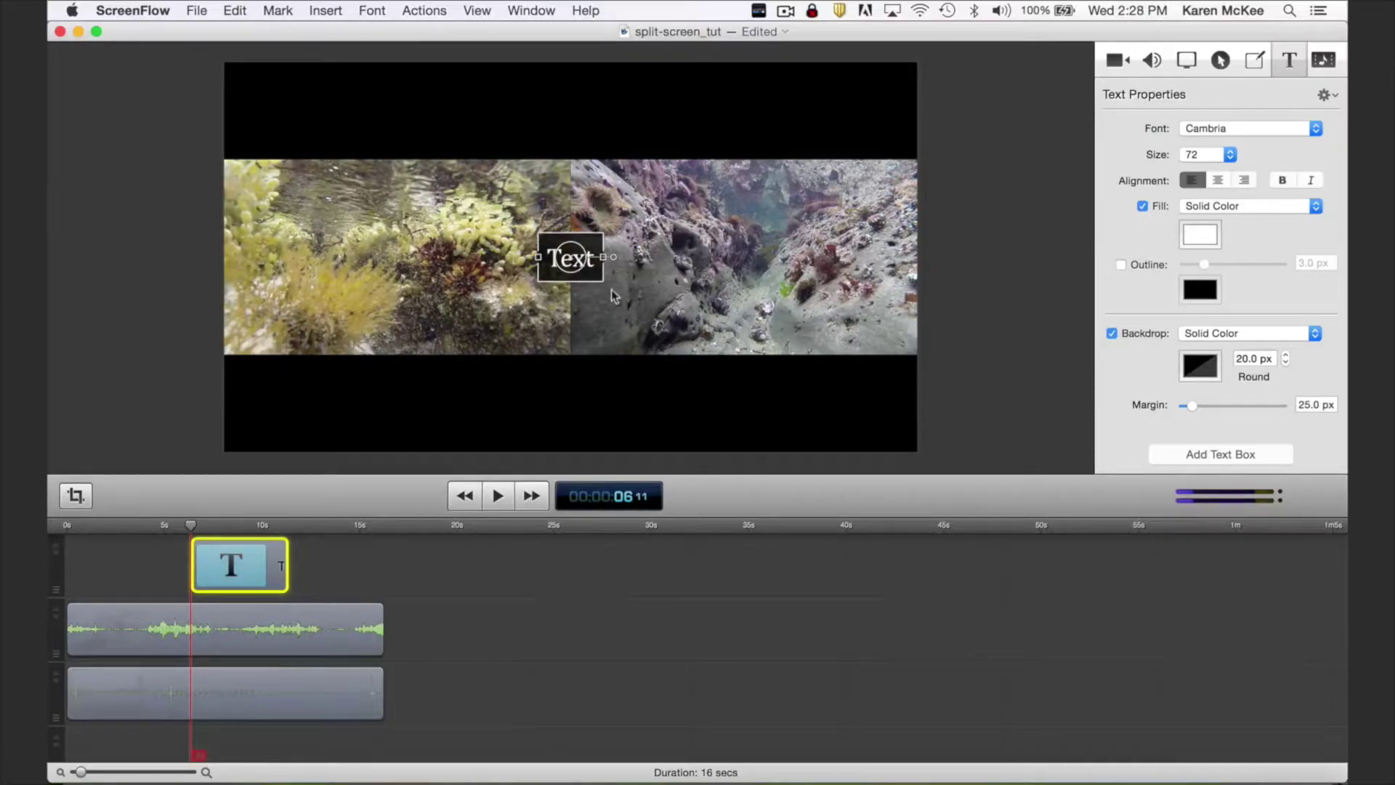
double_click(595, 266)
left_click_drag(594, 261, 563, 263)
type("ide")
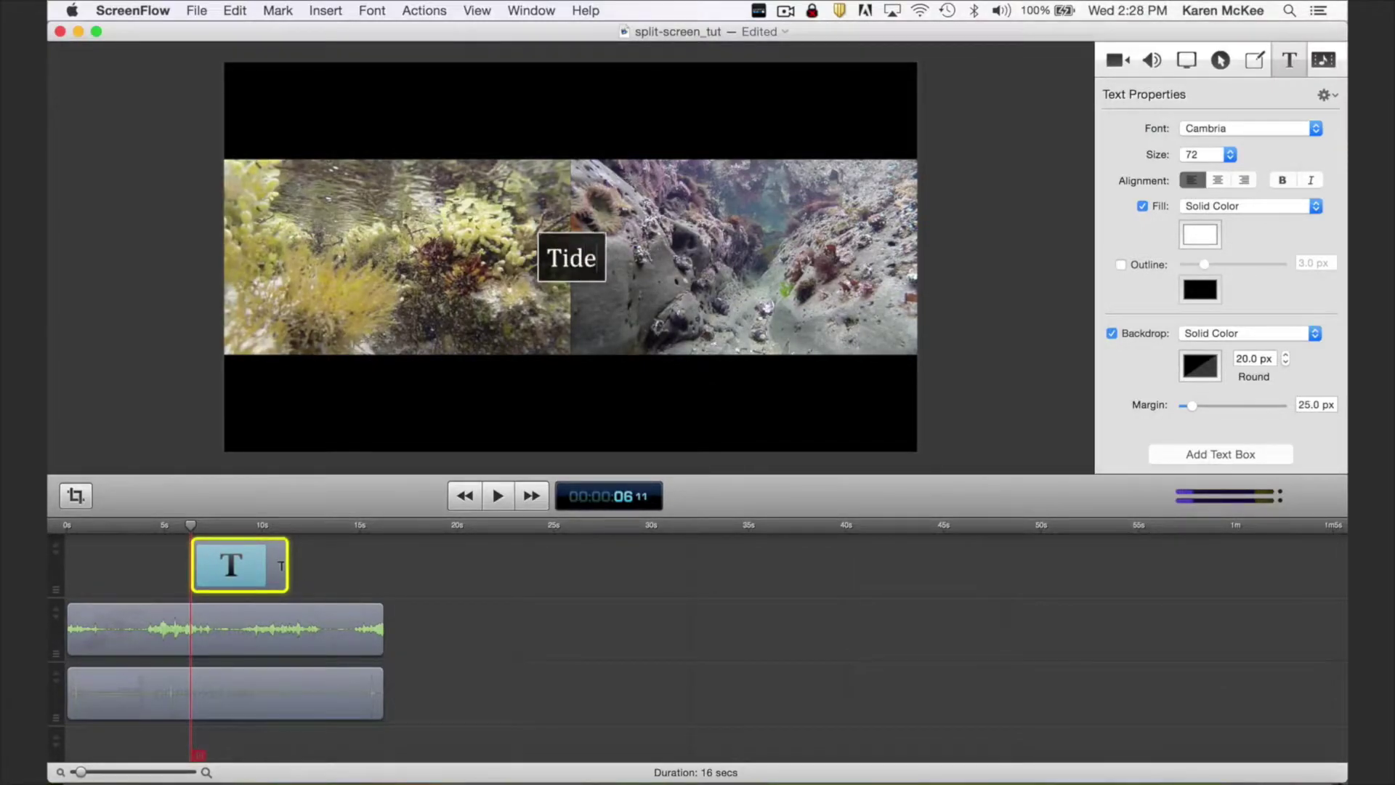
type(" Pools")
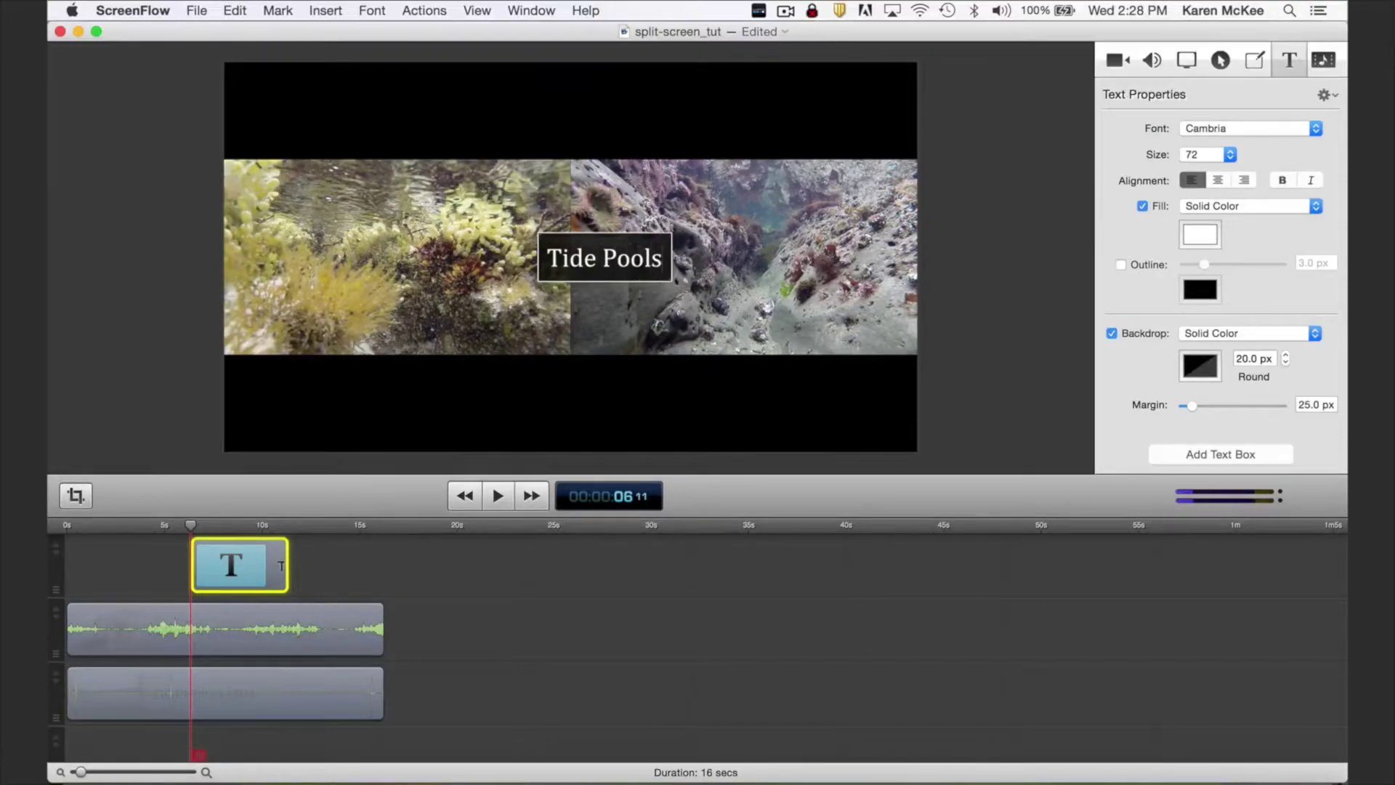
key("super+a")
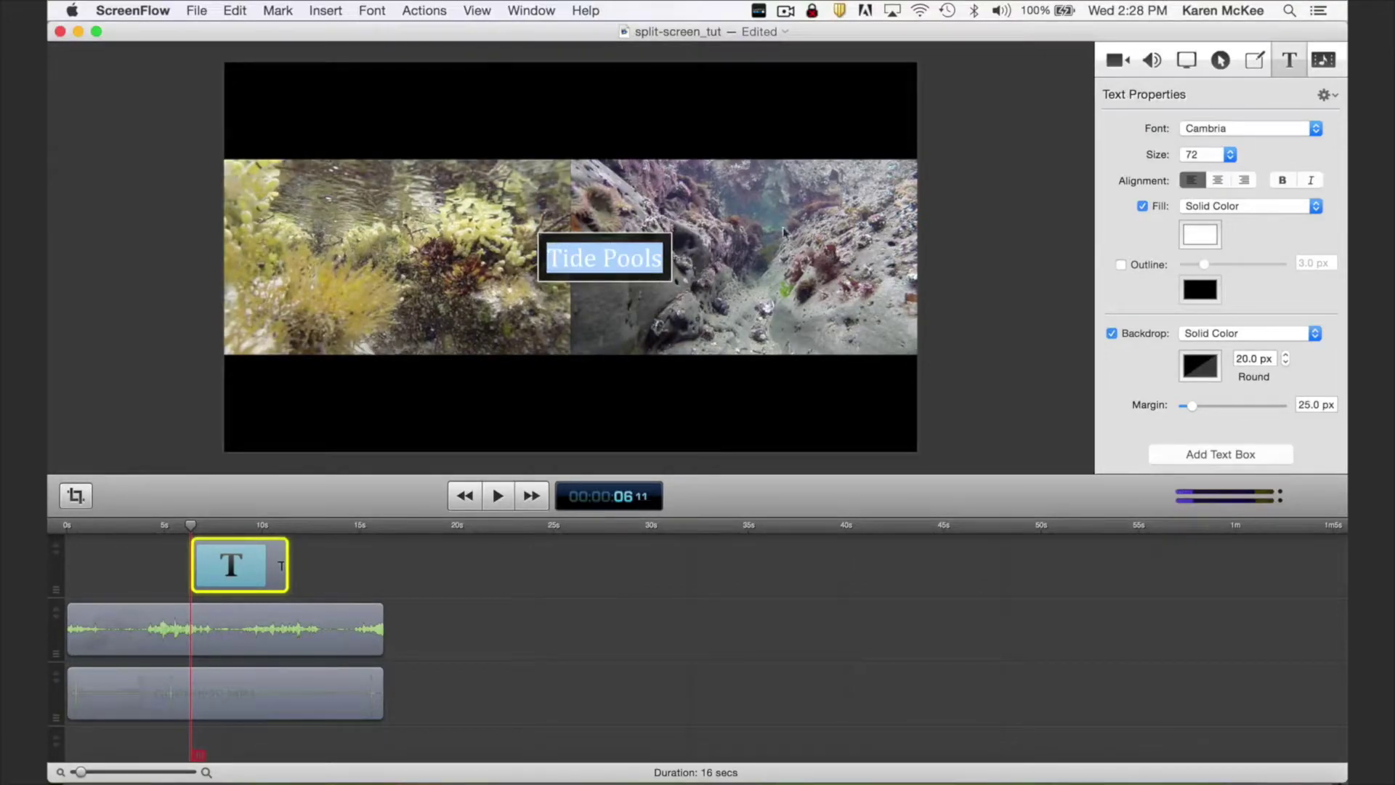
left_click(1210, 159)
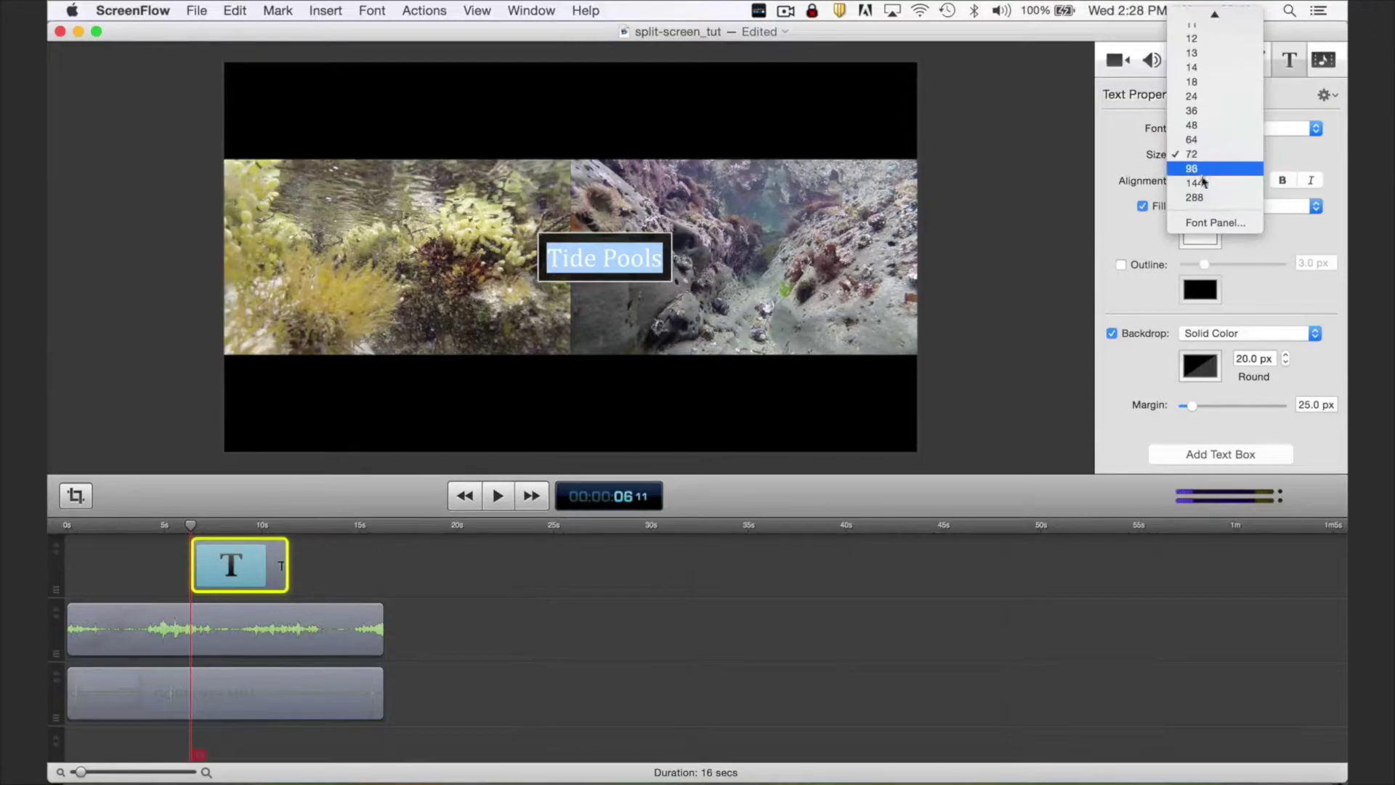
left_click(1200, 184)
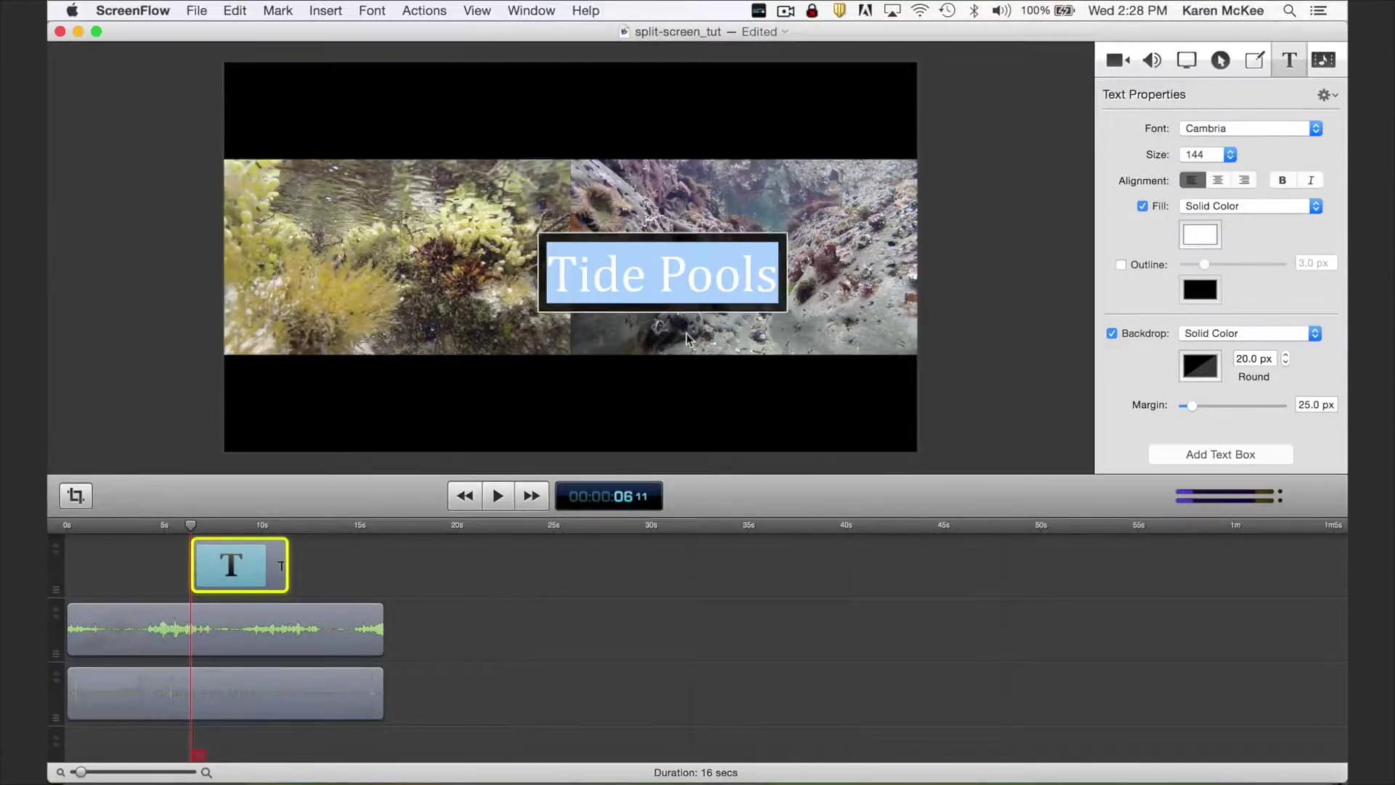
key("Escape")
left_click_drag(687, 312, 607, 151)
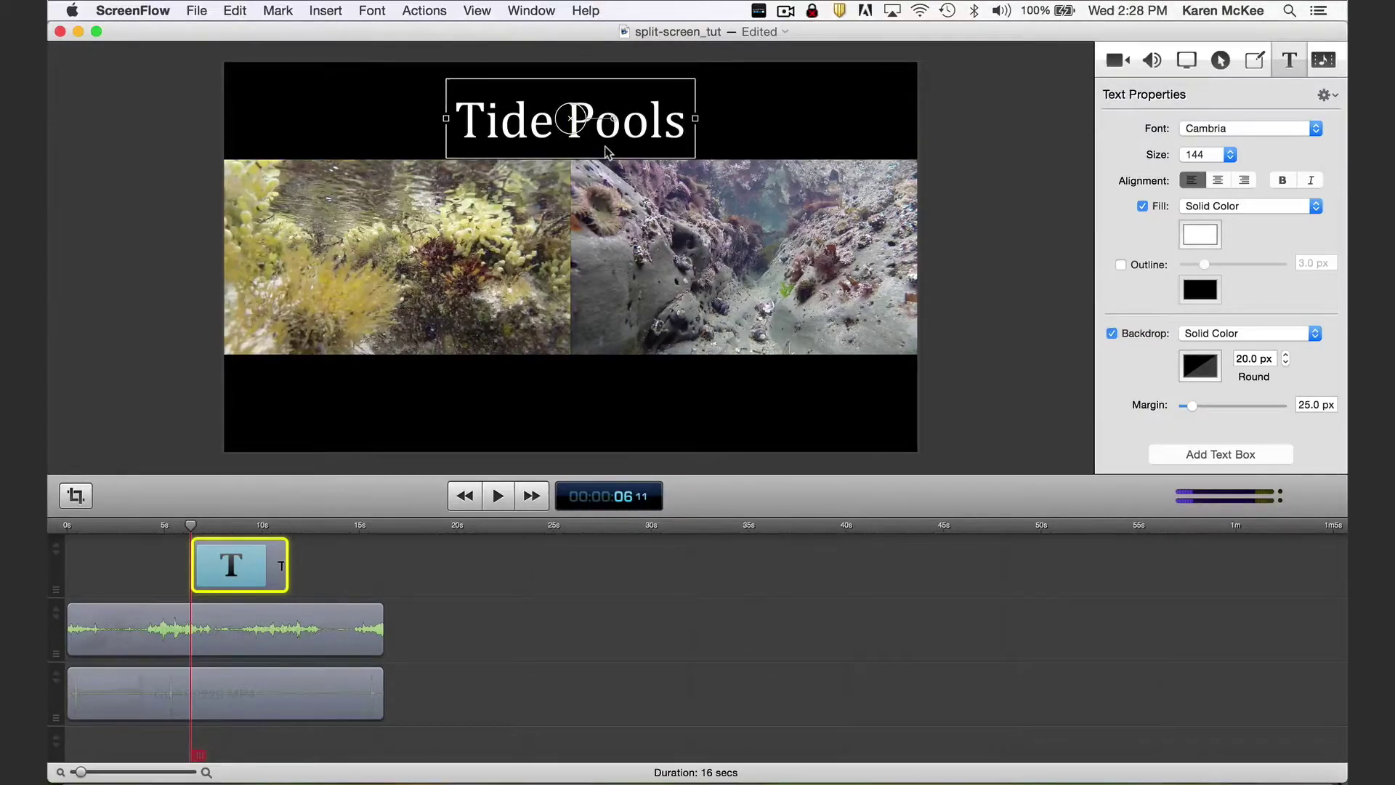
Add 'Kangaroo Island, Australia' lower left and an 'Oregon, USA' caption as text boxes
left_click(1194, 456)
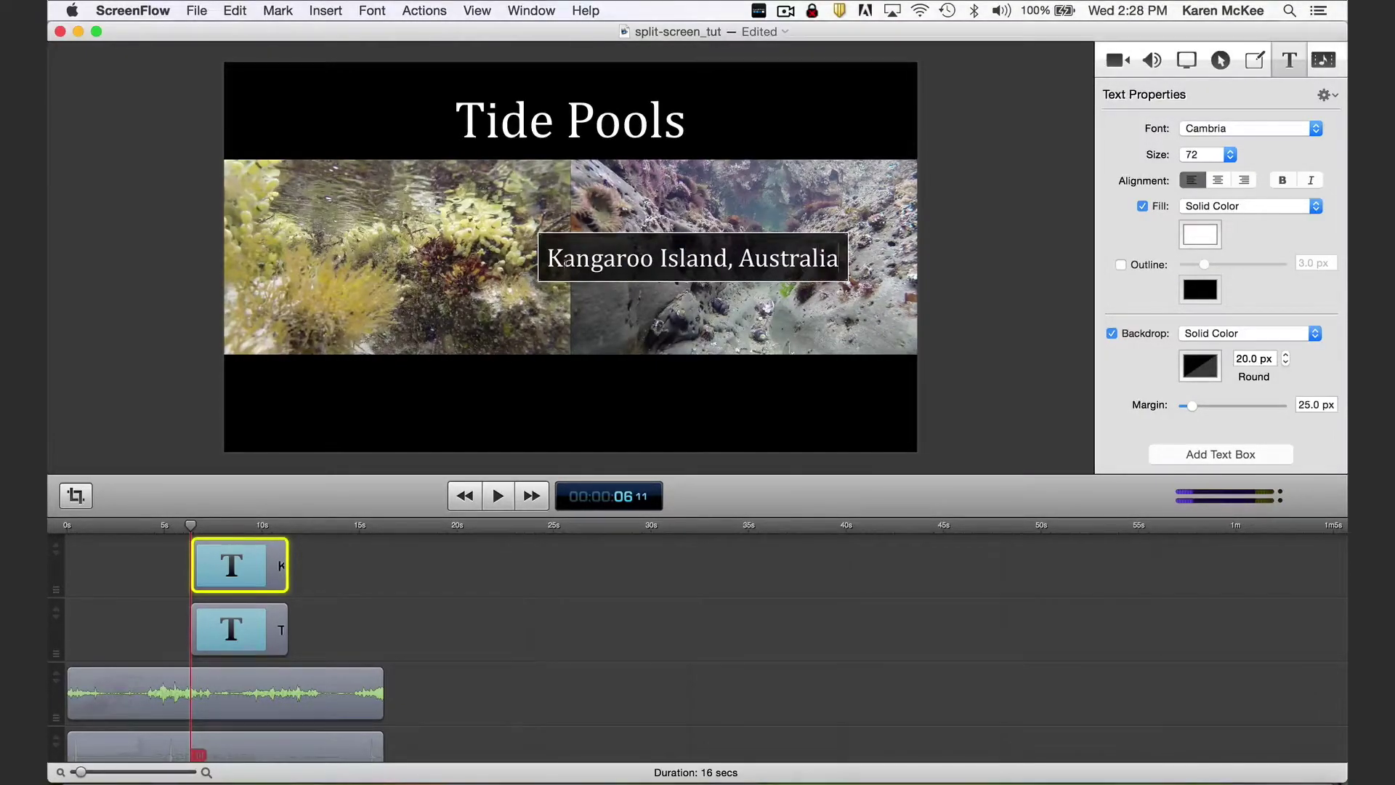
left_click_drag(637, 267, 348, 413)
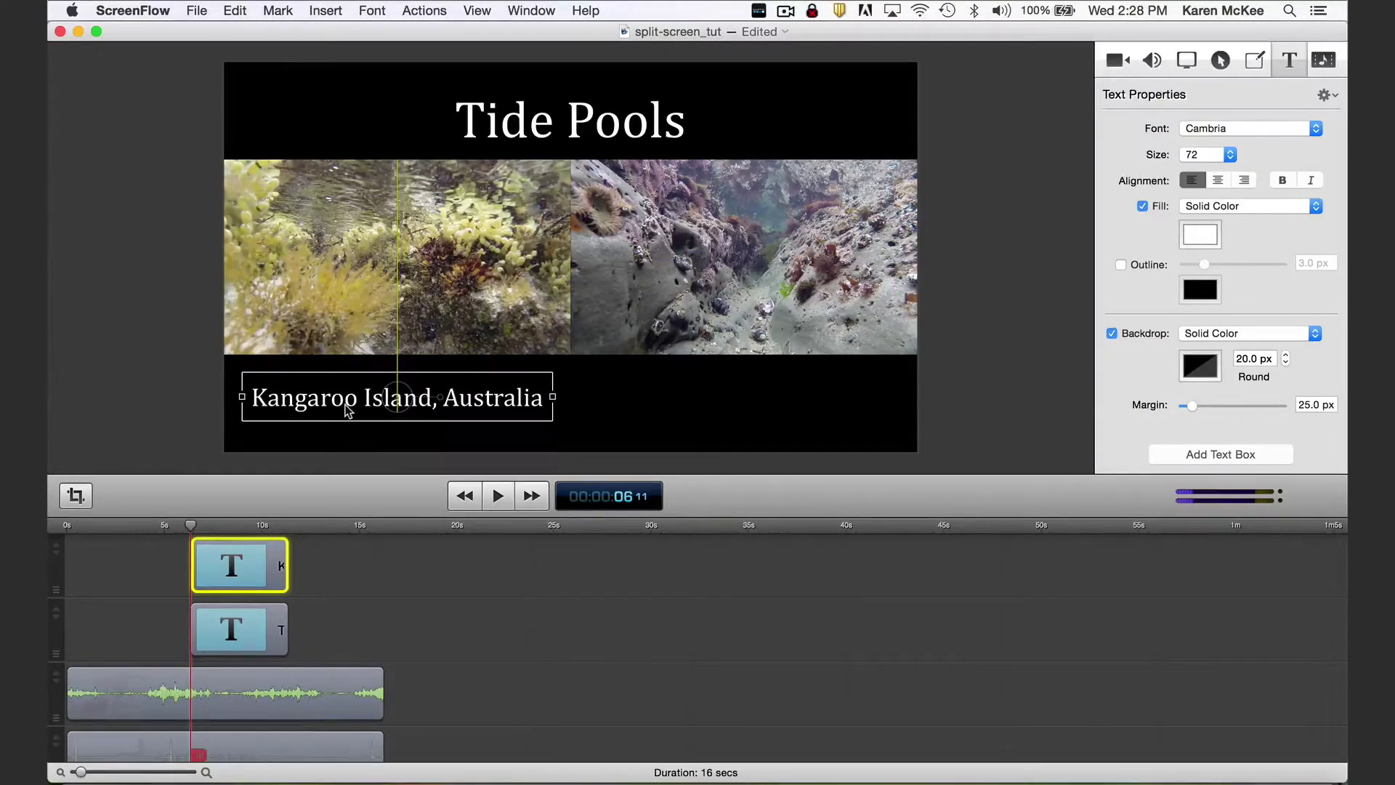
left_click(1200, 458)
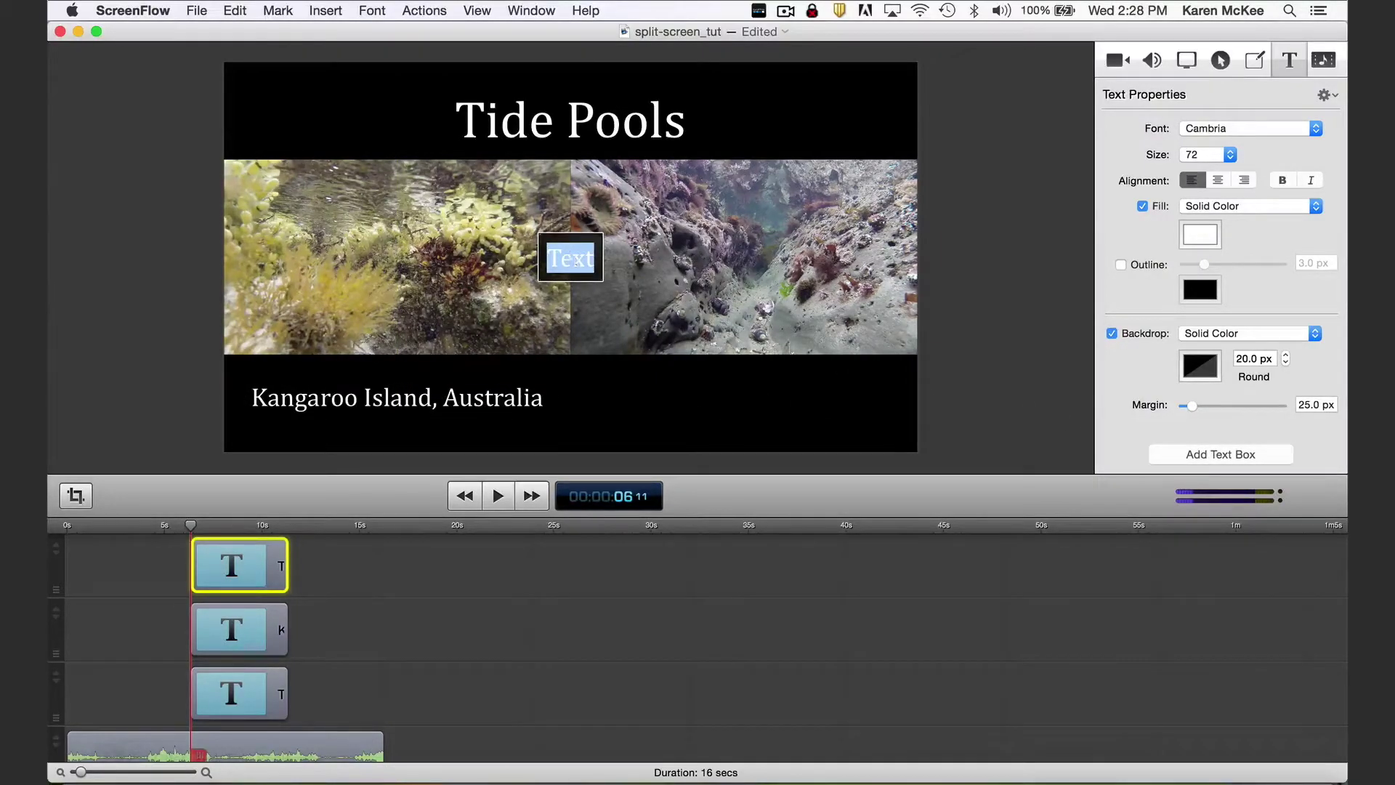
type("Oregon, USA")
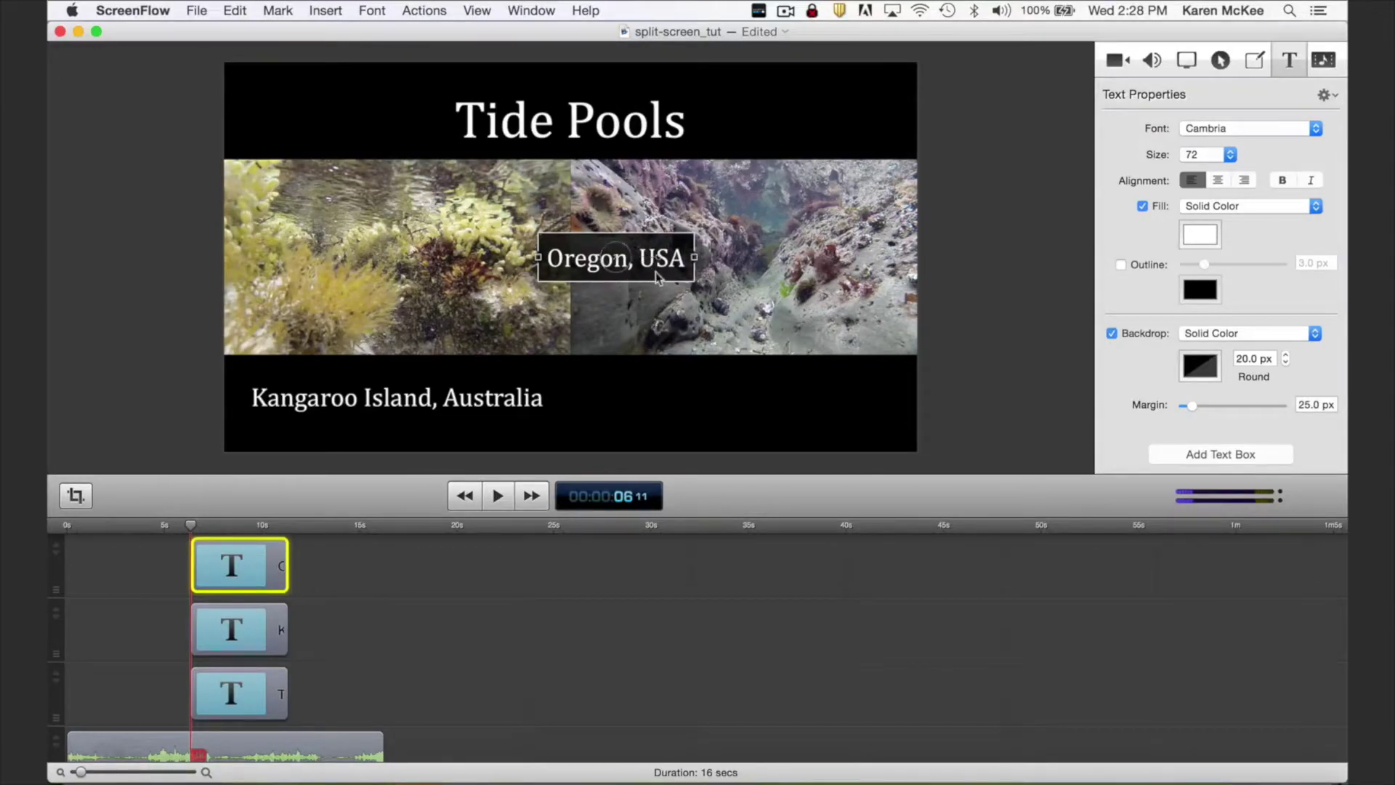
left_click_drag(657, 276, 775, 412)
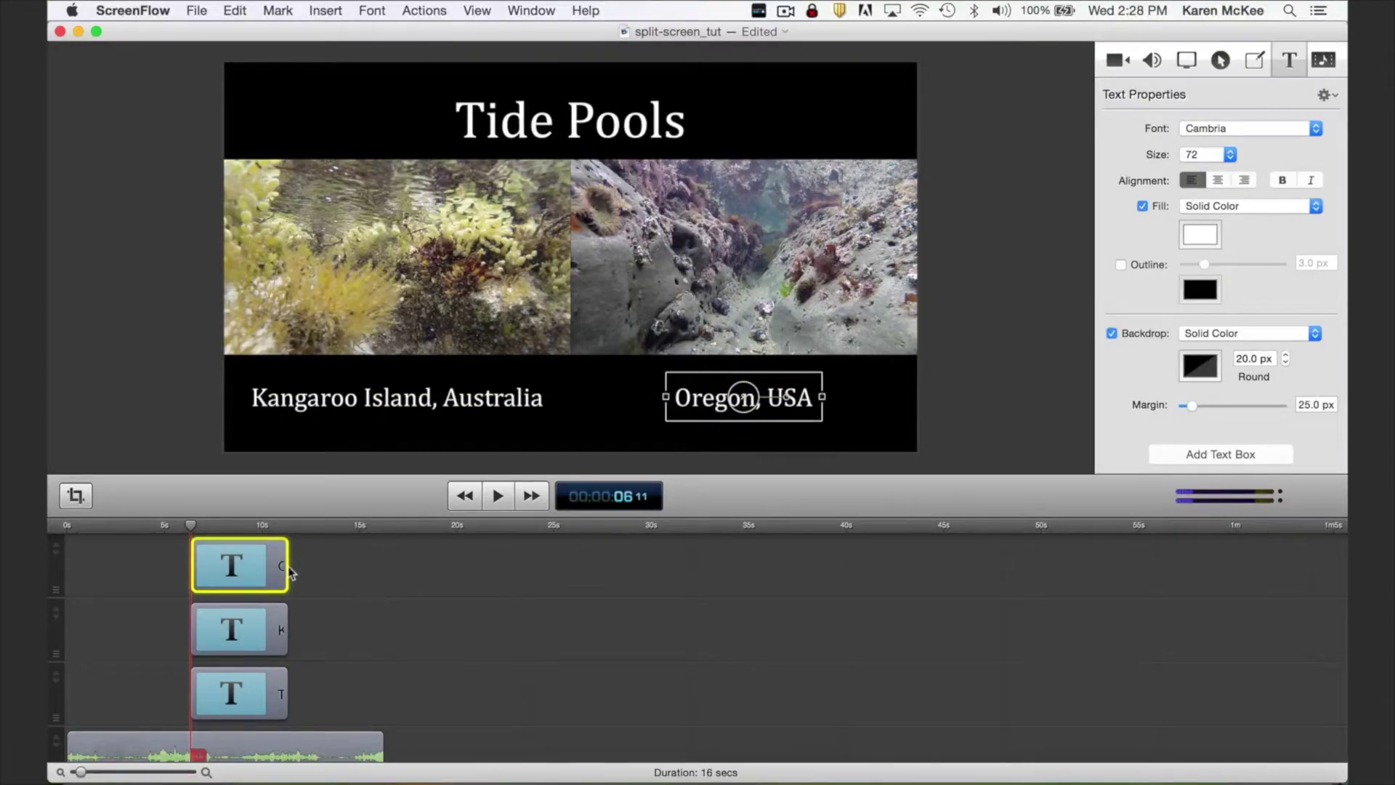
Stretch all three title clips to span the full 0–16 second split-screen section
left_click(277, 695, "shift")
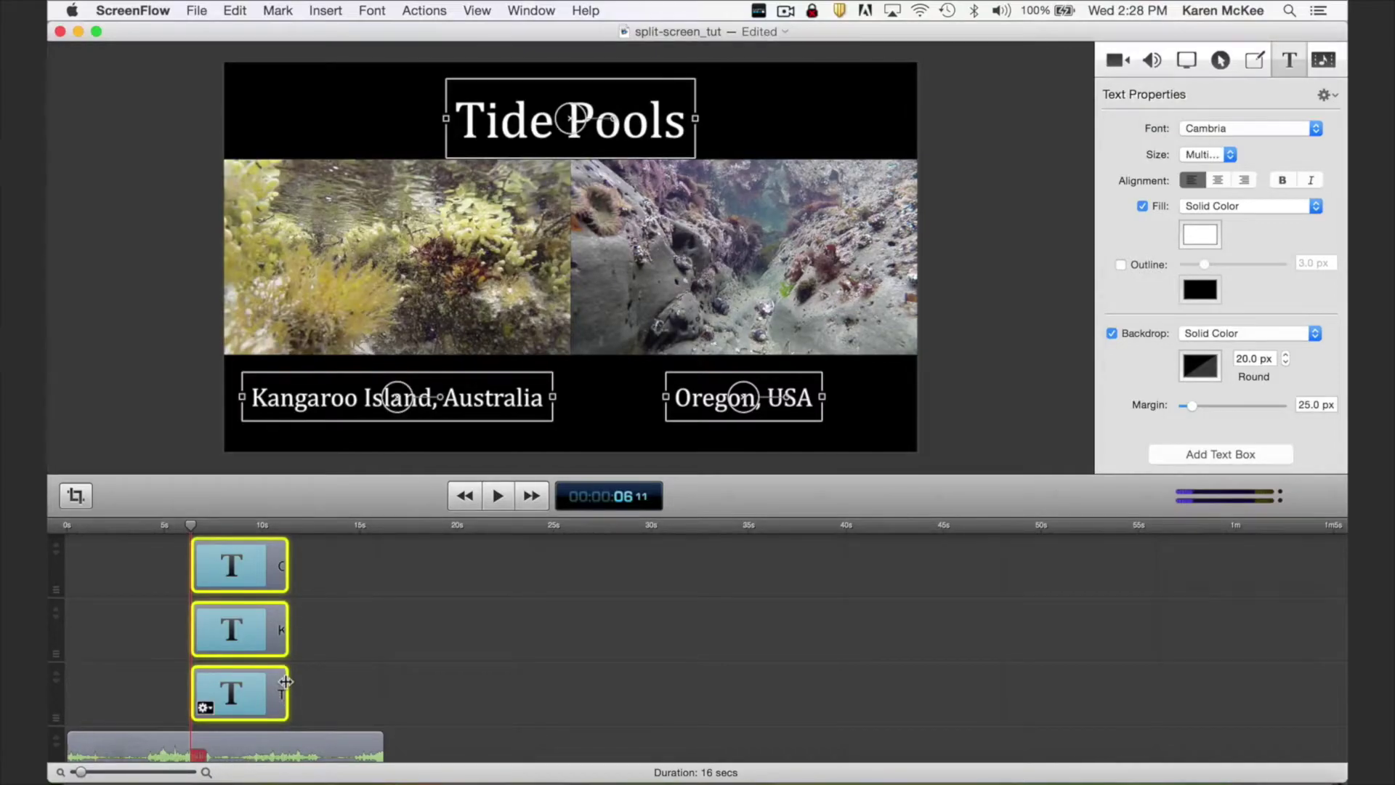
left_click_drag(286, 681, 375, 690)
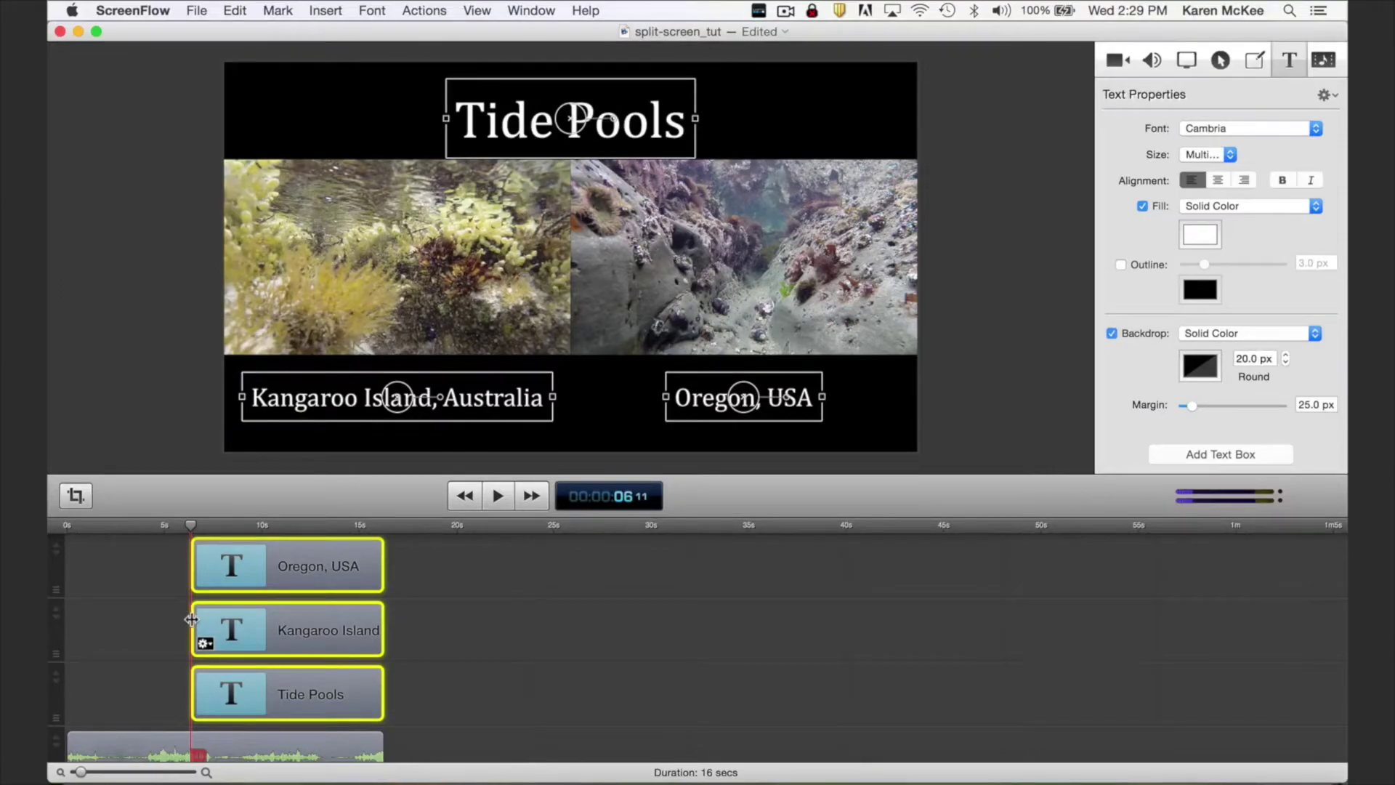
left_click_drag(191, 619, 71, 621)
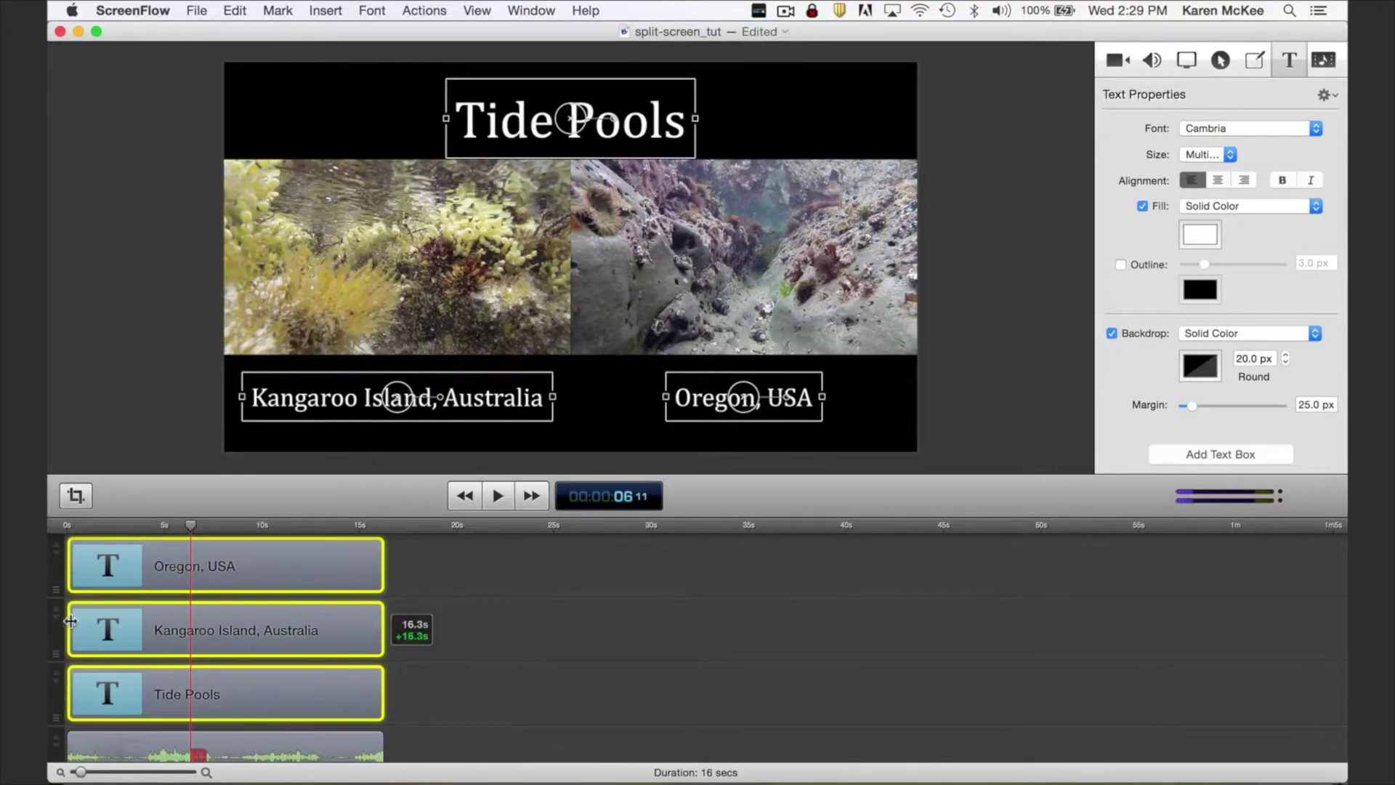
scroll(231, 612, "down", 3)
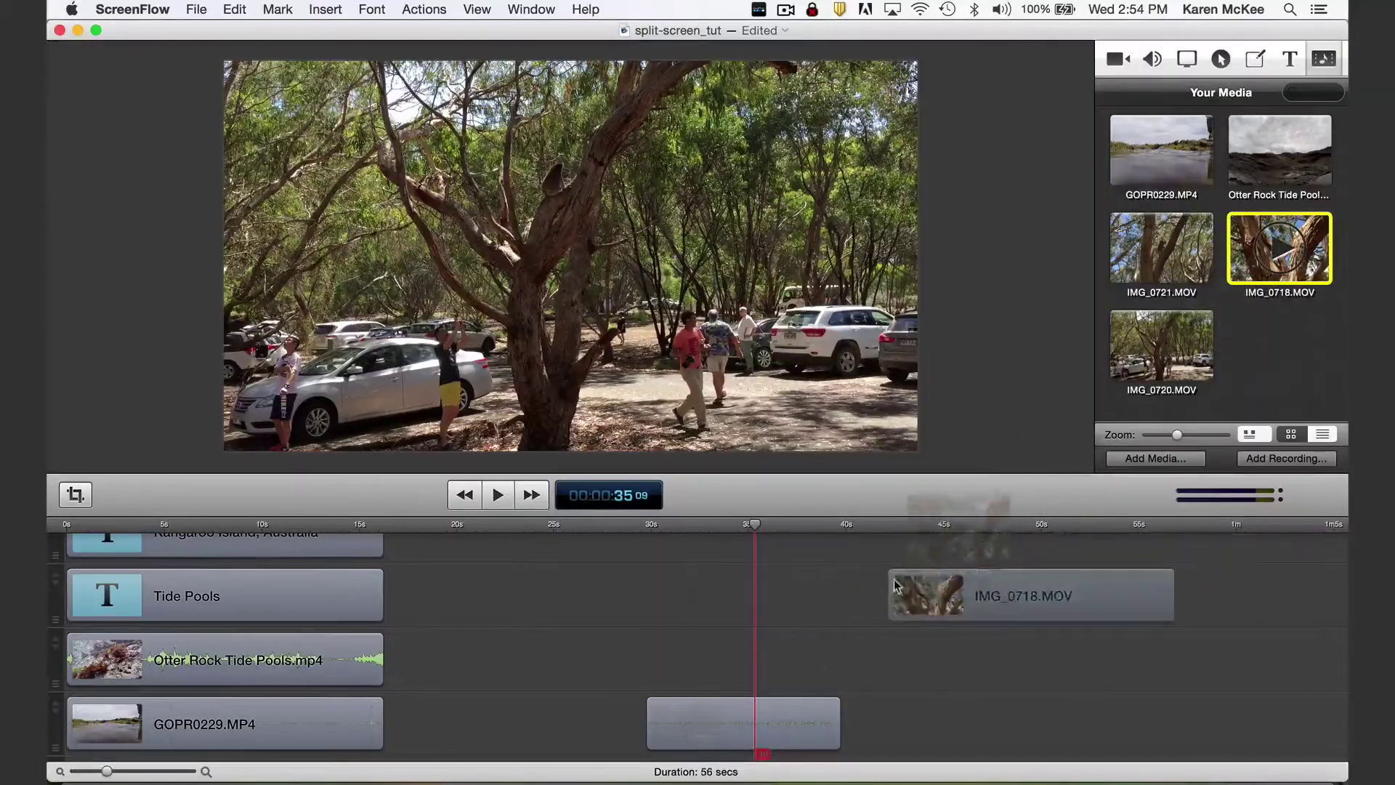
Stack IMG_0718 and IMG_0721 near 30 s, split IMG_0721 at 39 s, and trim IMG_0718 to match
left_click_drag(895, 632, 654, 696)
left_click_drag(1121, 280, 770, 619)
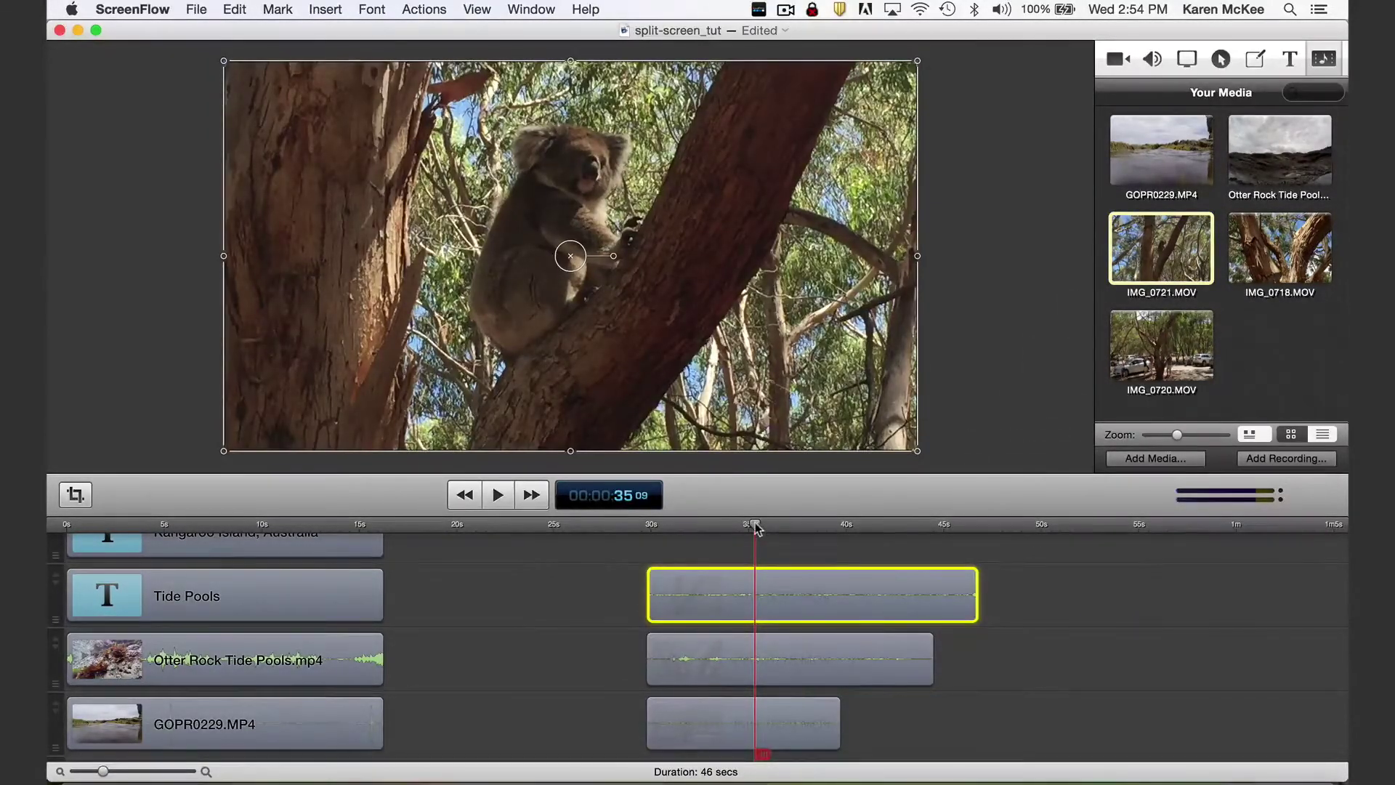
left_click_drag(756, 528, 839, 526)
left_click(234, 9)
left_click(261, 259)
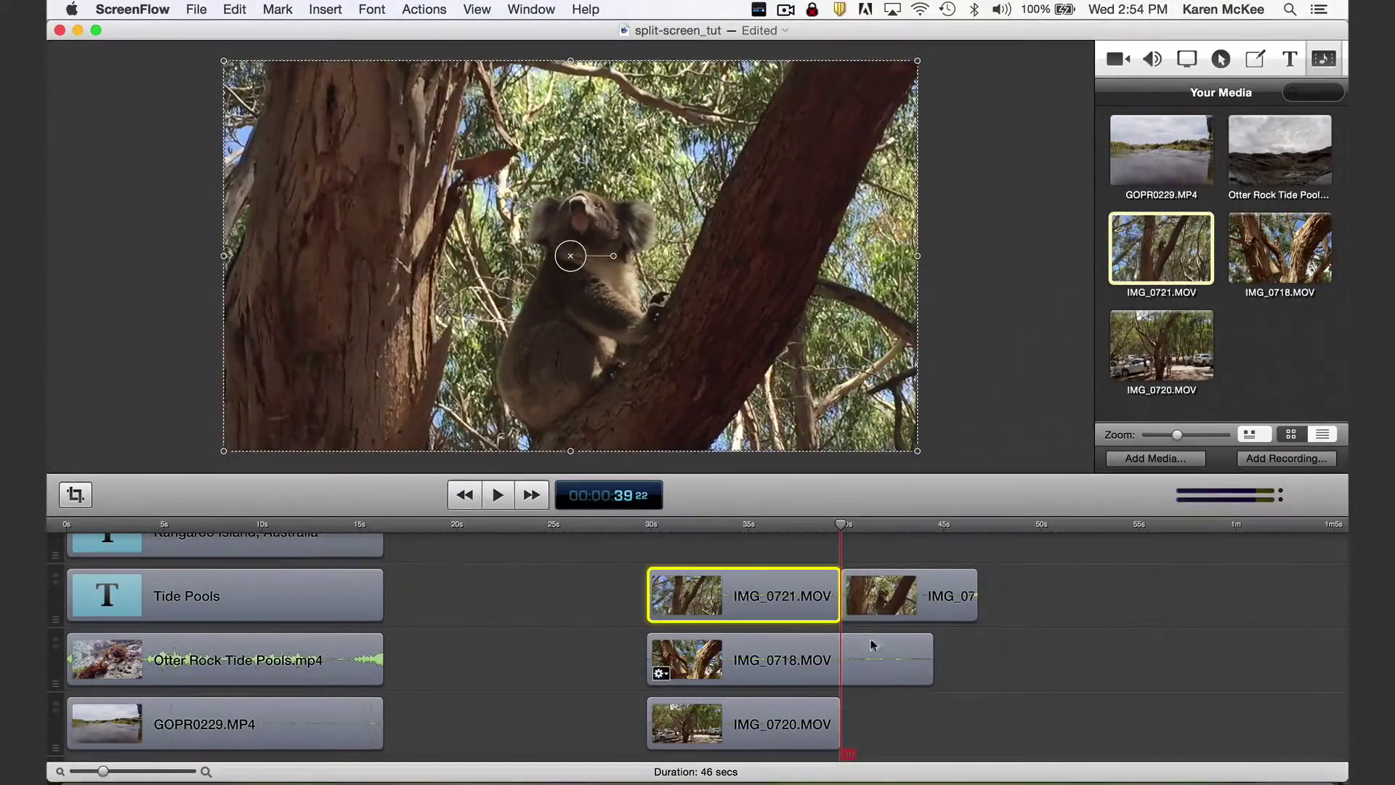
left_click(872, 643)
left_click_drag(932, 659, 841, 659)
left_click_drag(944, 594, 797, 560)
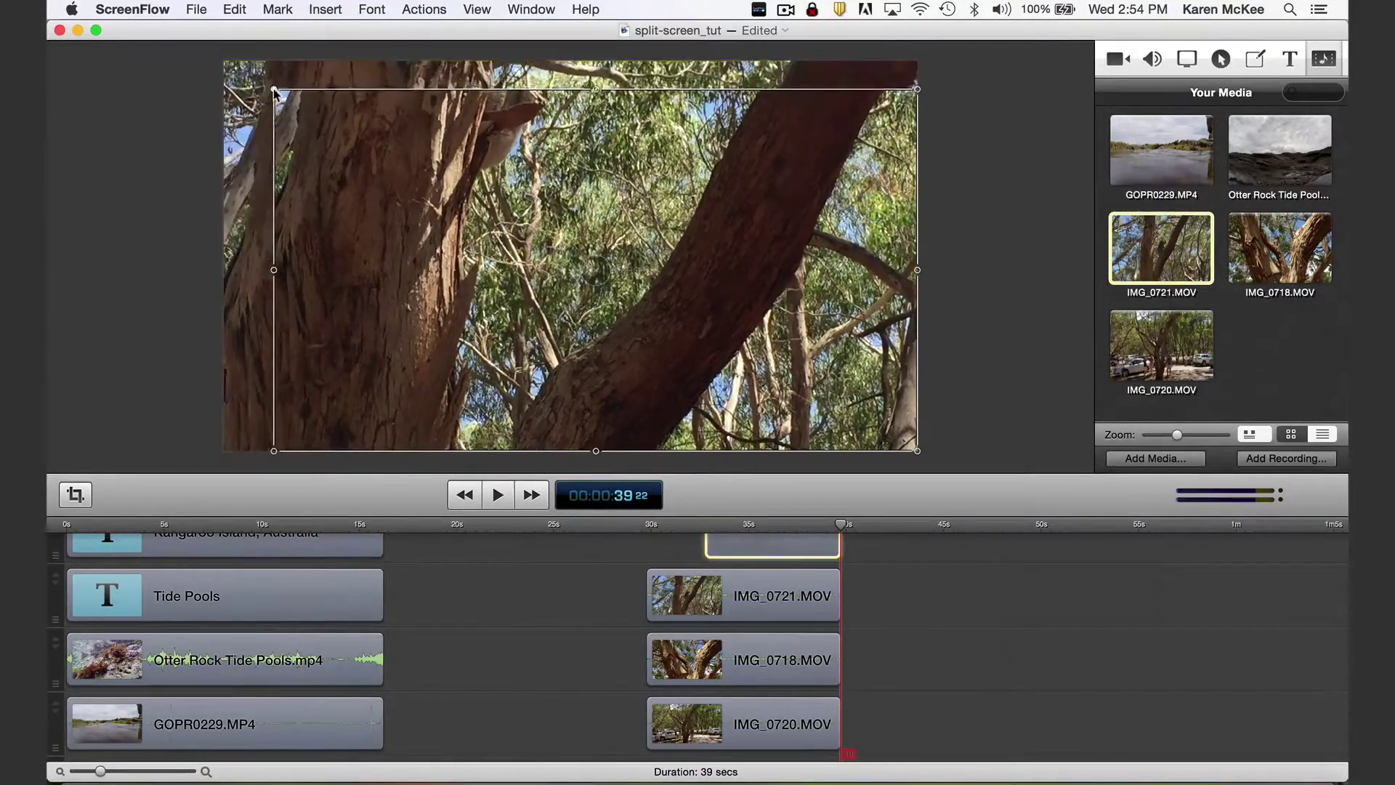
Shrink the park clips into top-left and bottom-left quadrants of a two-by-two grid
left_click(736, 589)
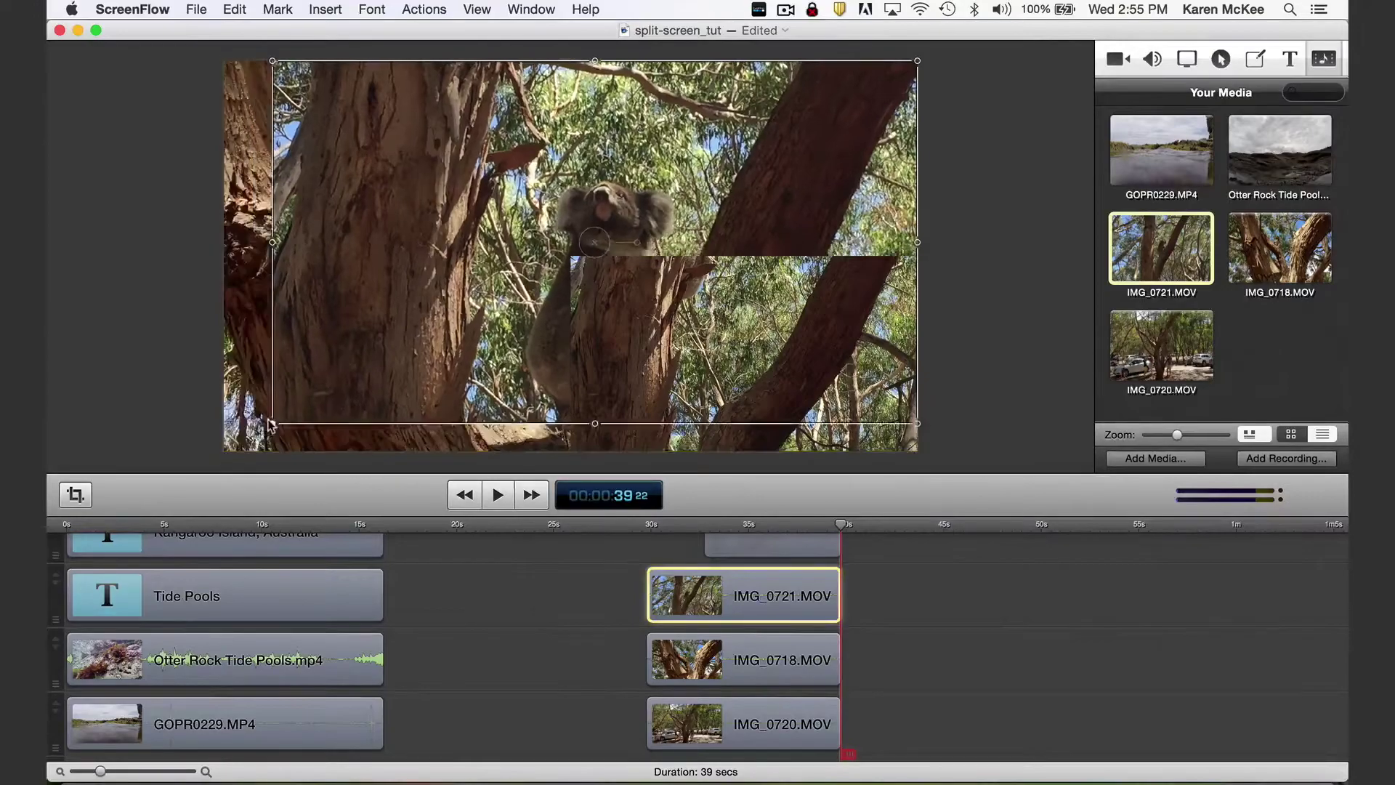
left_click(729, 651)
left_click_drag(919, 455, 928, 177)
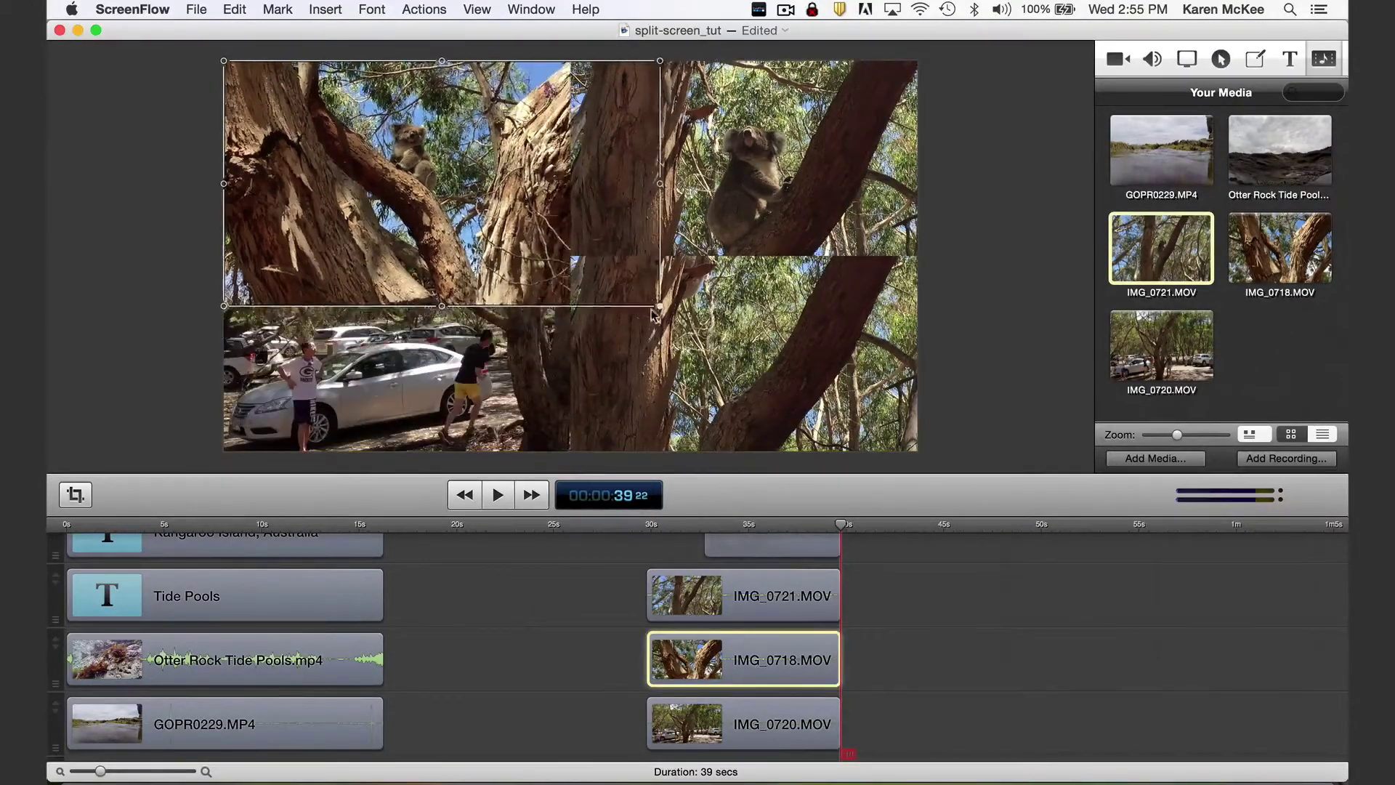
left_click_drag(840, 104, 570, 256)
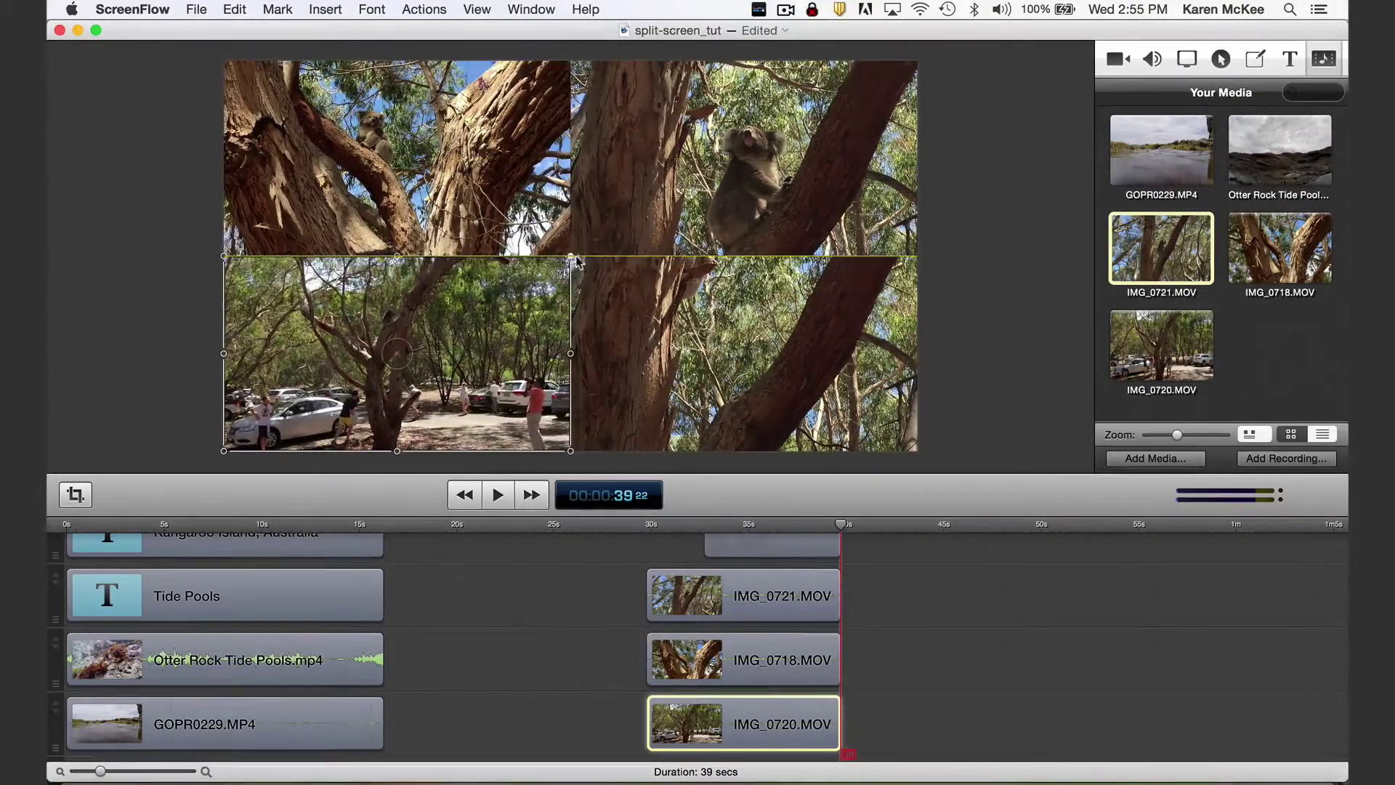
left_click_drag(840, 525, 704, 536)
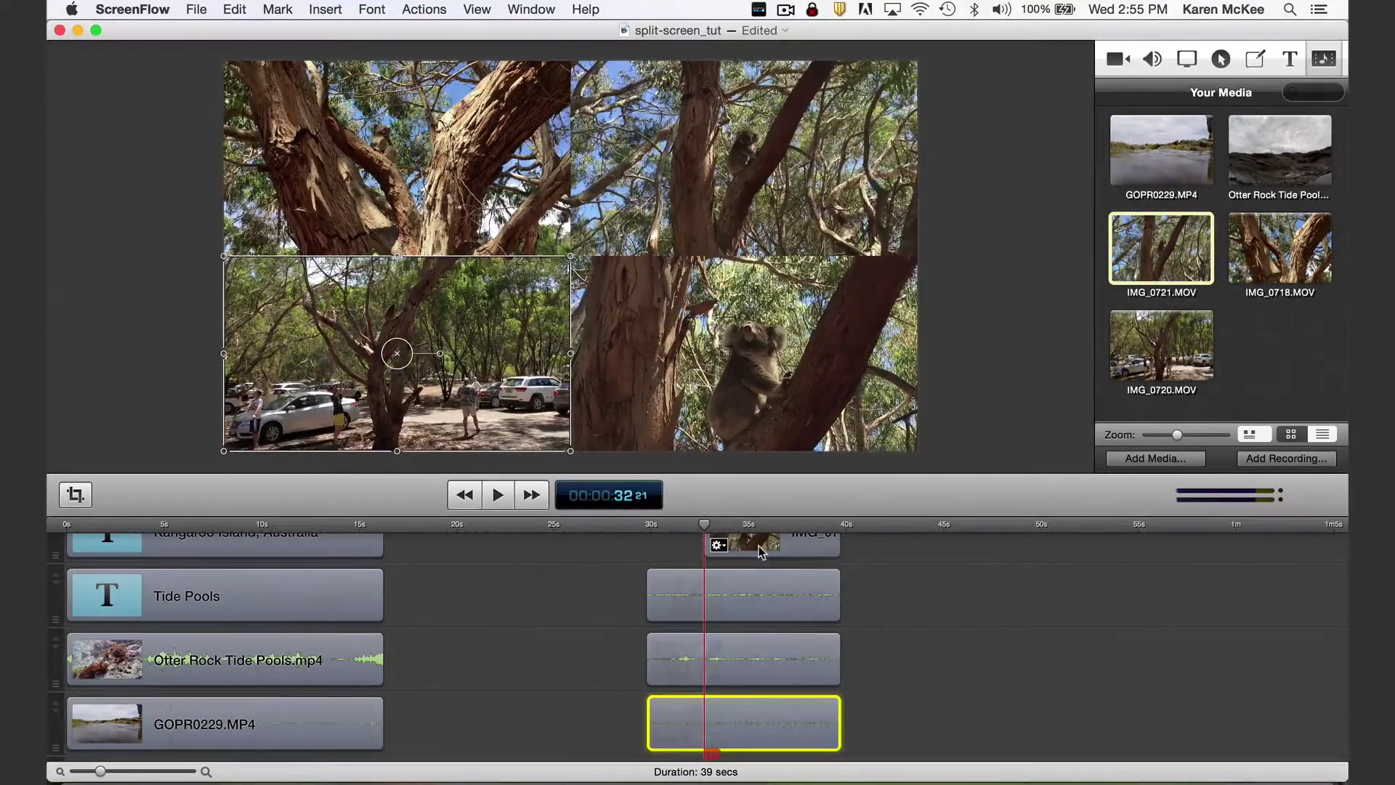
Trim the quadrant clips' left edges so the bottom-right, top-right and top-left appear one after another
left_click(710, 541)
scroll(709, 546, "up", 1)
left_click_drag(704, 547, 766, 554)
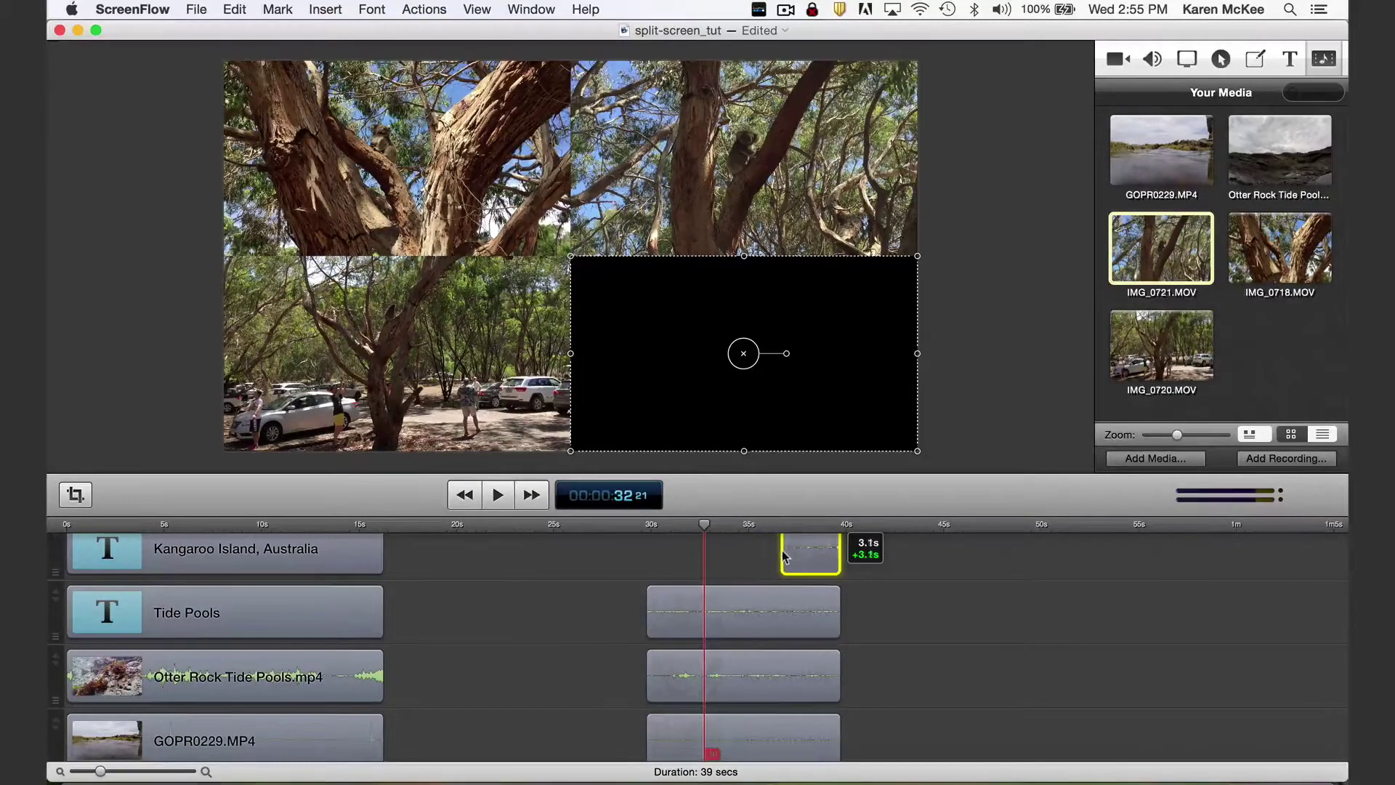
left_click(731, 603)
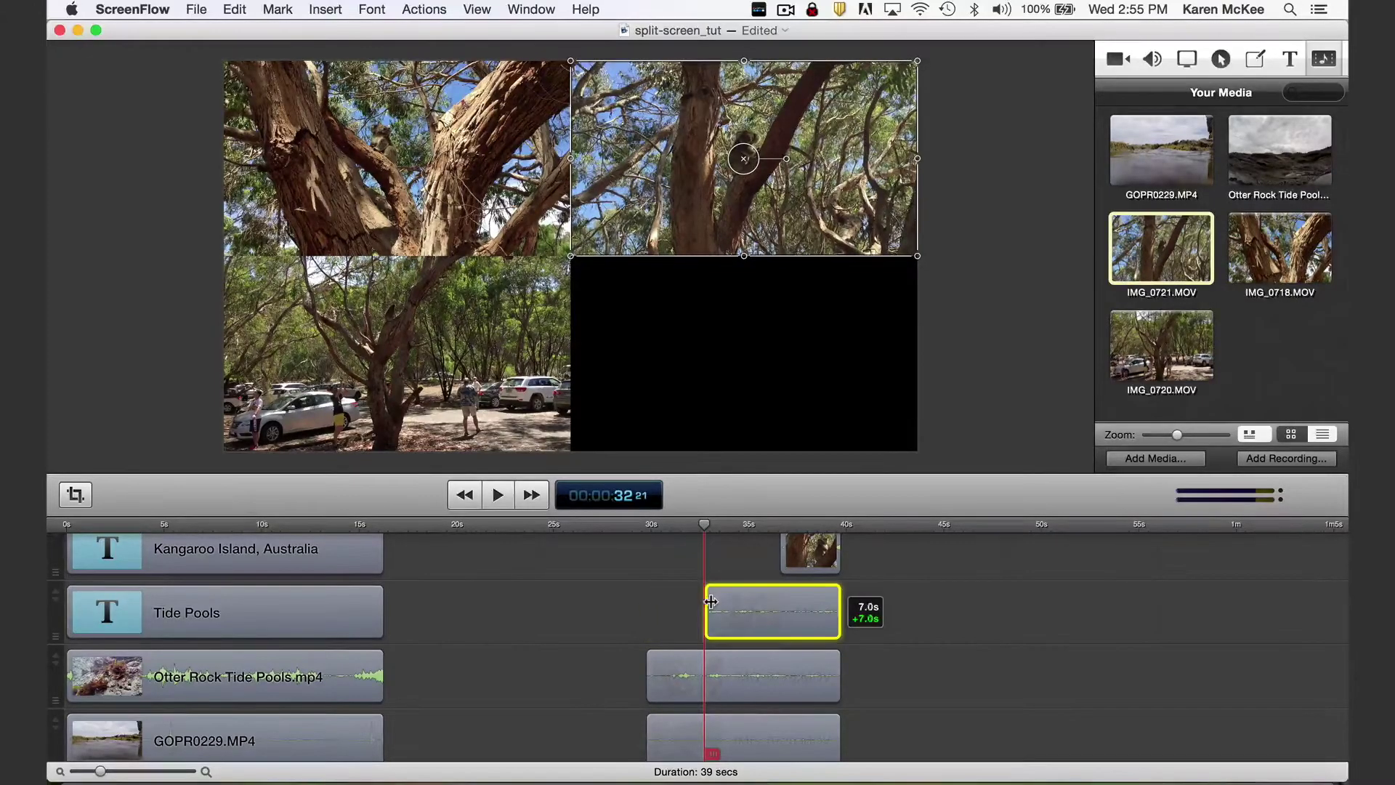
left_click_drag(711, 602, 740, 602)
left_click(658, 681)
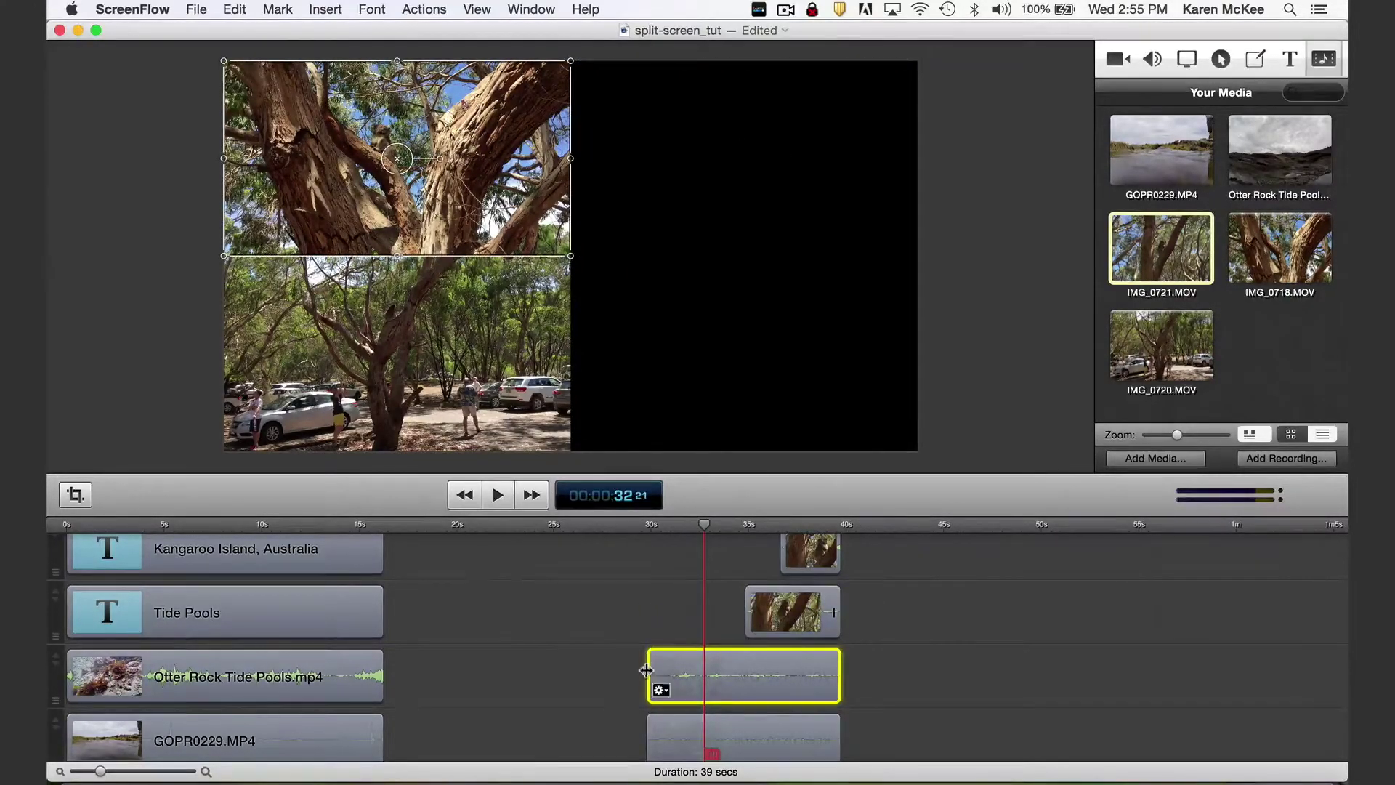
left_click_drag(648, 672, 705, 674)
left_click_drag(704, 523, 646, 534)
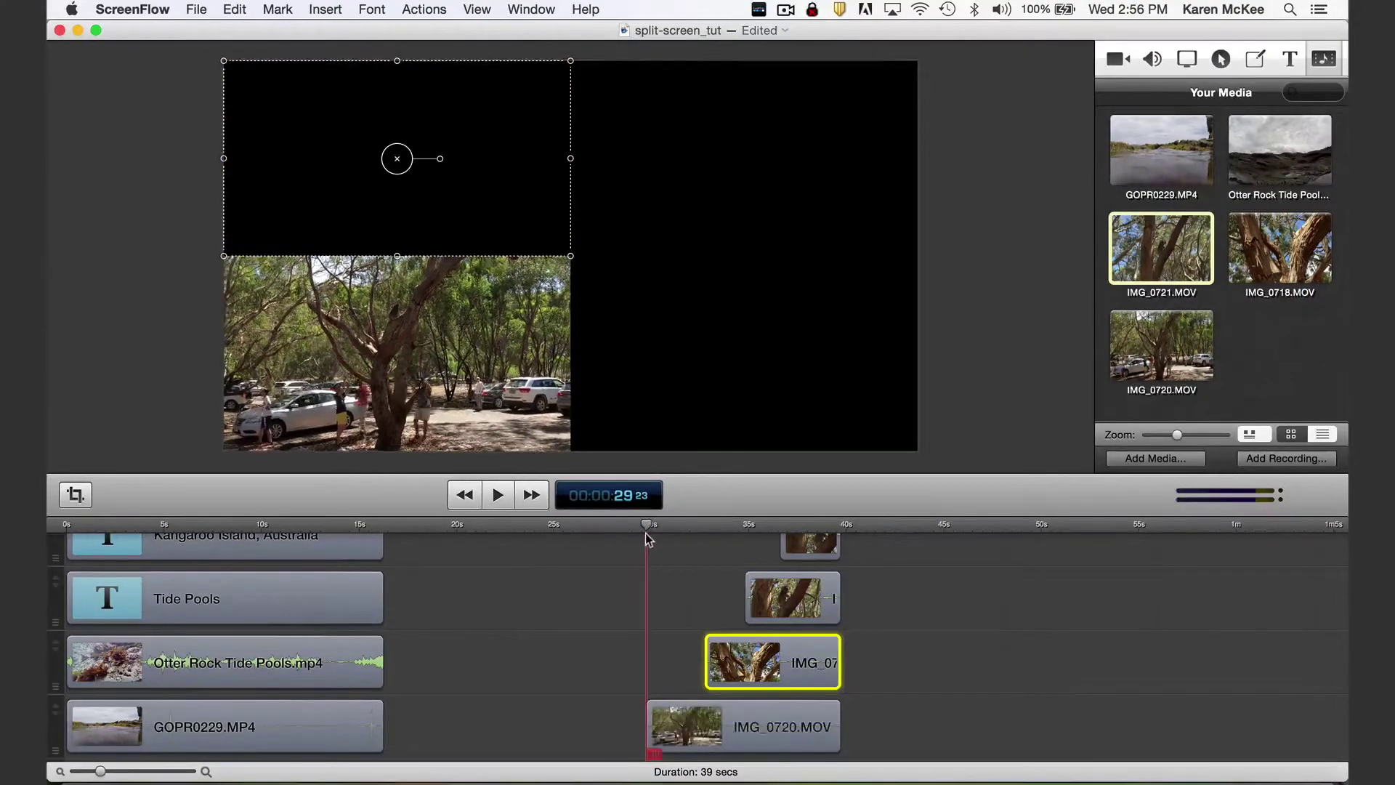